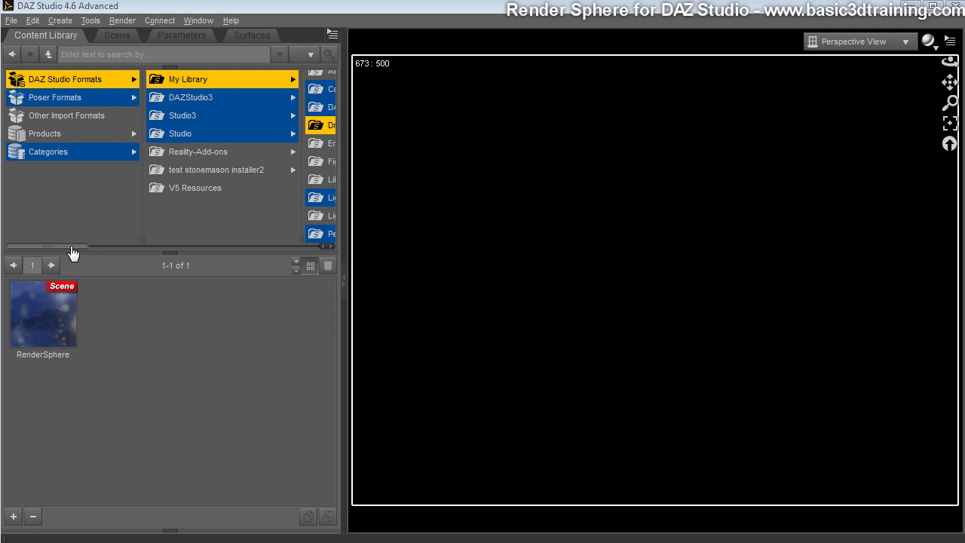
Load the Dreamlight Render Sphere scene preset and orbit the camera around its blue bokeh backdrop.
{"action": "left_click_drag", "start_coordinate": [73, 247], "coordinate": [252, 261]}
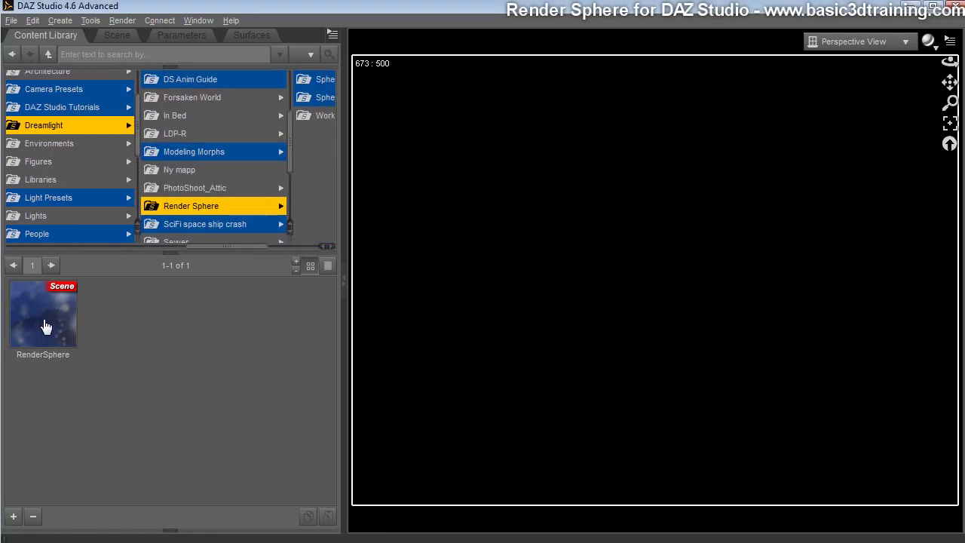
{"action": "double_click", "coordinate": [45, 326]}
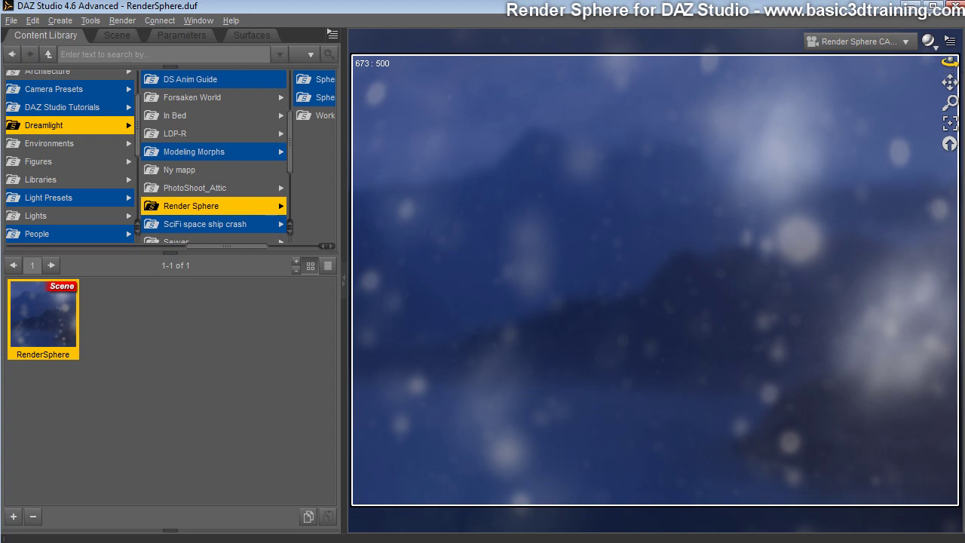
{"action": "left_click_drag", "start_coordinate": [950, 62], "coordinate": [929, 67]}
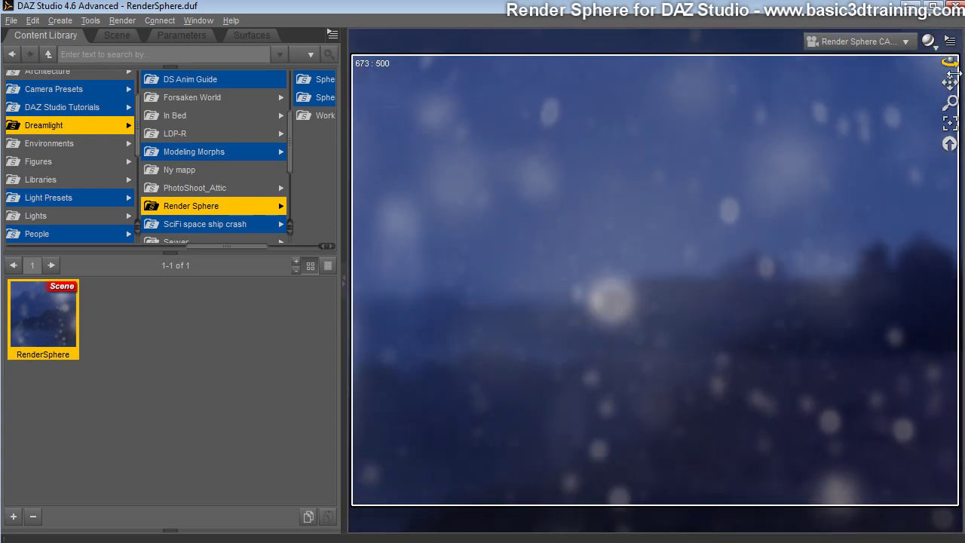
Undo the camera orbit and switch the viewport to Perspective View.
{"action": "left_click", "coordinate": [42, 25]}
{"action": "left_click", "coordinate": [68, 36]}
{"action": "left_click", "coordinate": [861, 41]}
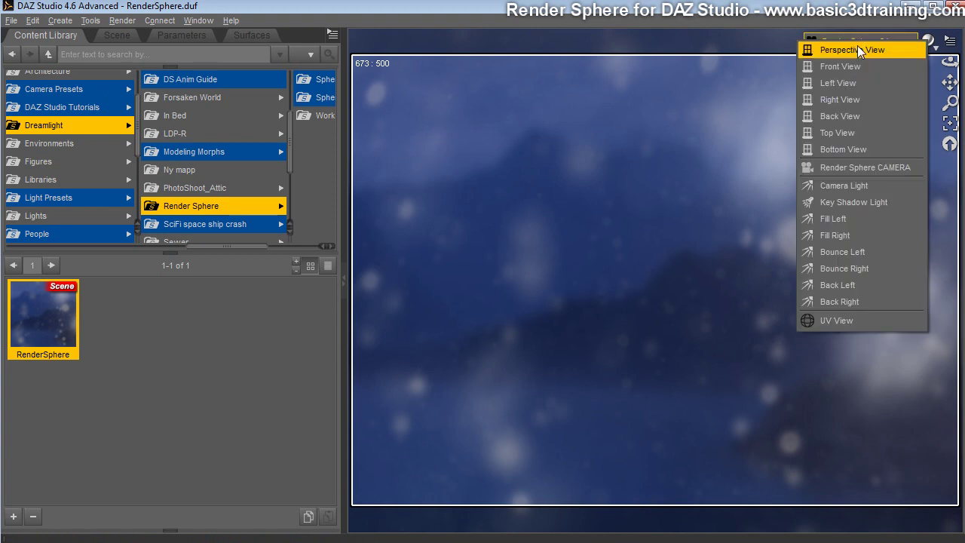
{"action": "left_click", "coordinate": [860, 50]}
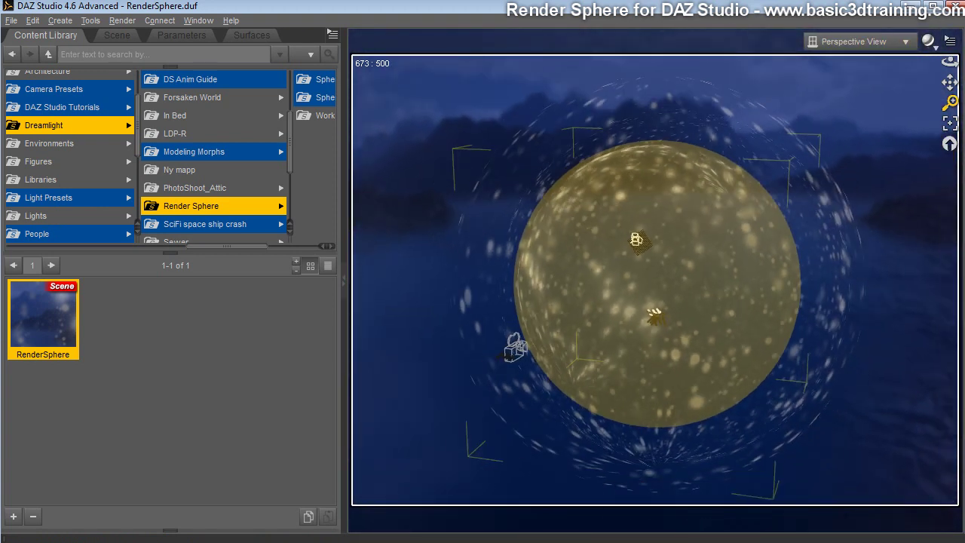
Zoom and orbit to see the render sphere from outside, then list its nodes in the Scene tab.
{"action": "scroll", "coordinate": [561, 168], "scroll_direction": "up", "scroll_amount": 3}
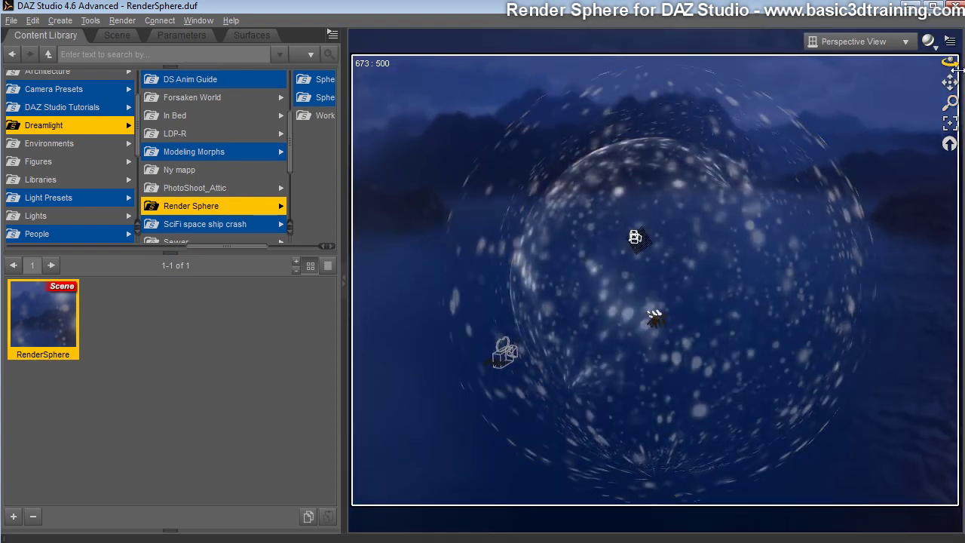
{"action": "left_click_drag", "start_coordinate": [956, 66], "coordinate": [641, 66]}
{"action": "left_click", "coordinate": [121, 36]}
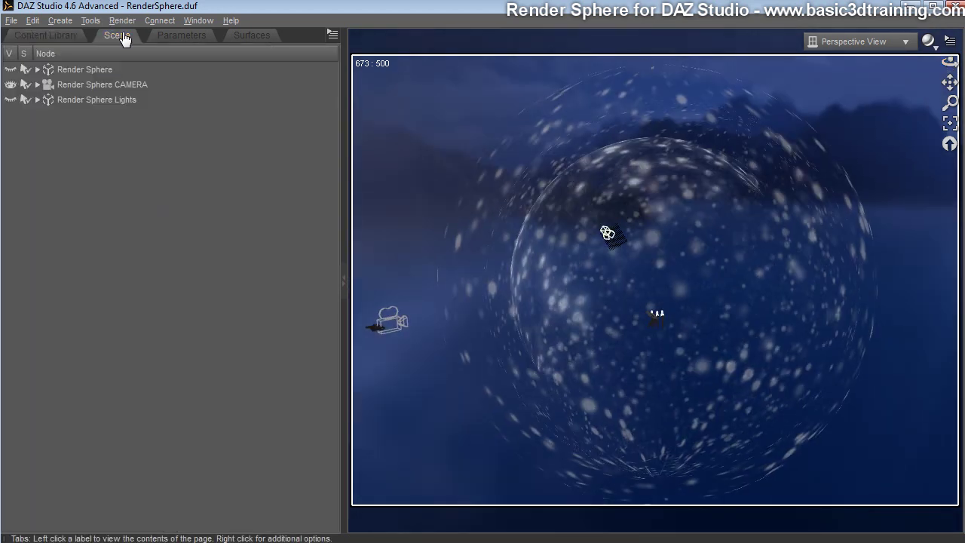
{"action": "left_click", "coordinate": [871, 43]}
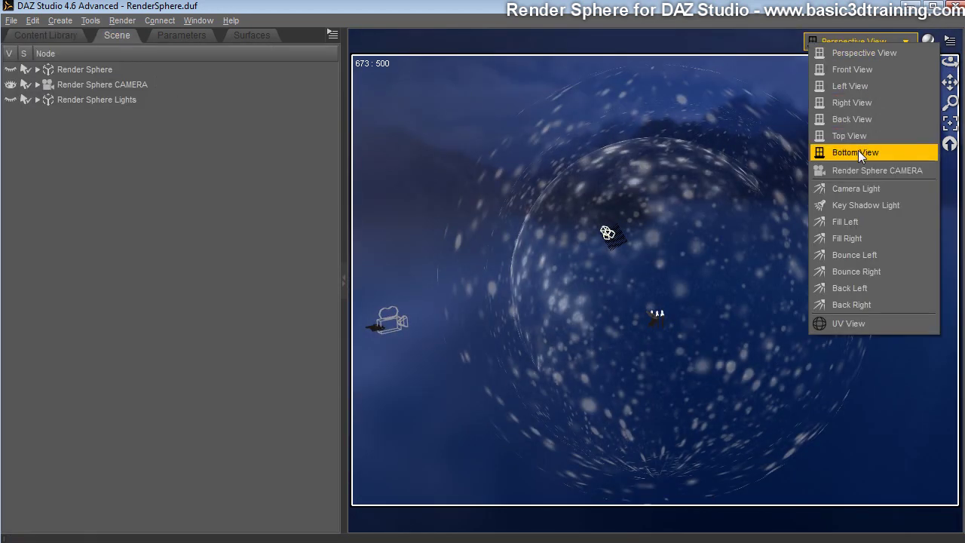
Look through Render Sphere CAMERA and expand the Render Sphere and Fog groups.
{"action": "left_click", "coordinate": [852, 172]}
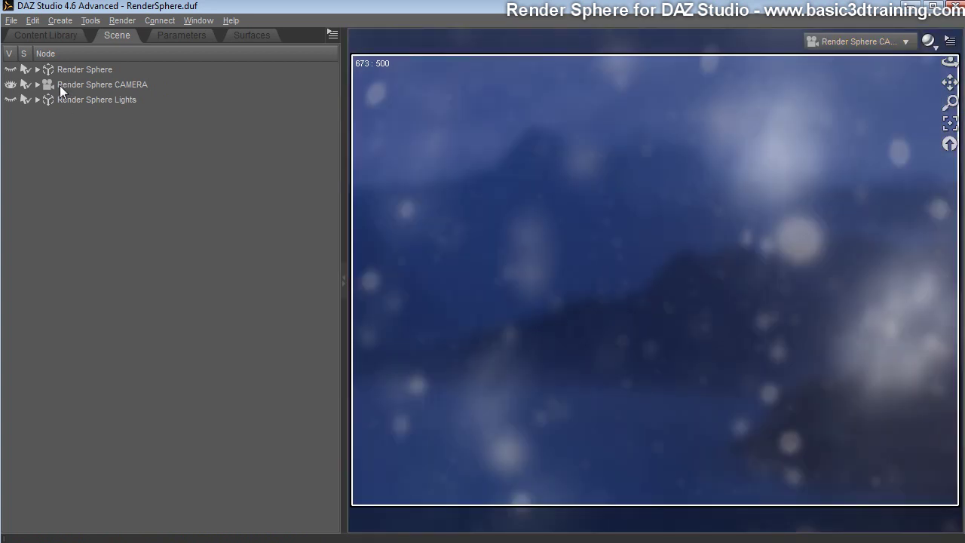
{"action": "left_click", "coordinate": [37, 70]}
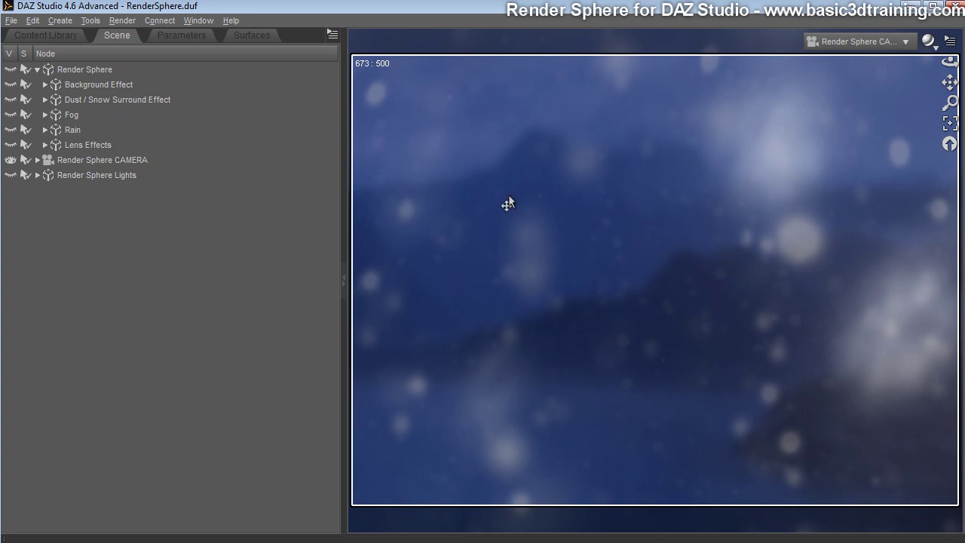
{"action": "left_click", "coordinate": [70, 114]}
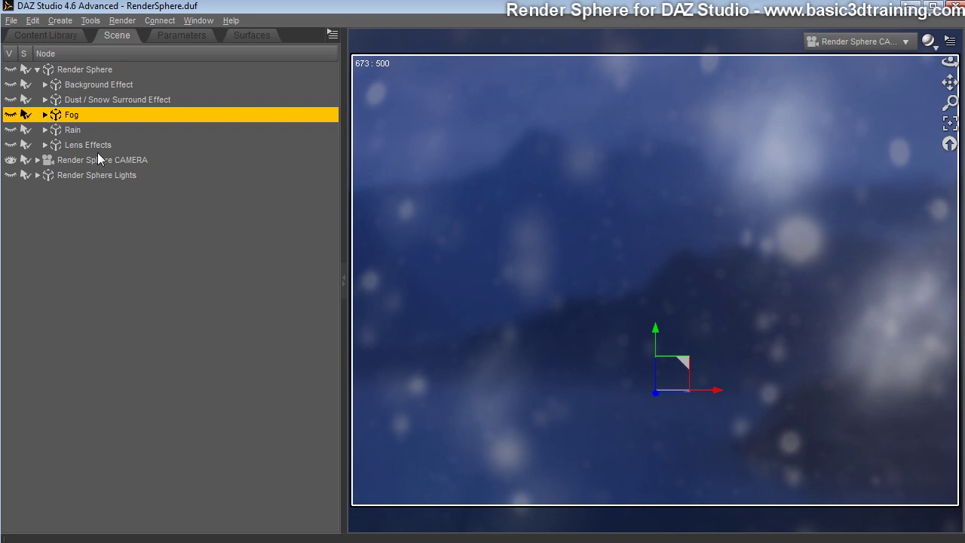
{"action": "left_click", "coordinate": [45, 115]}
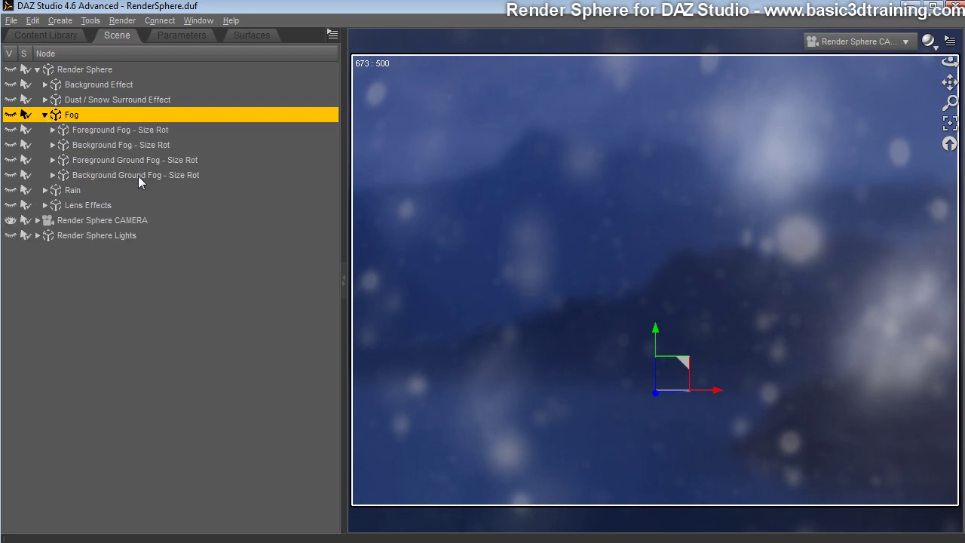
Make the Rain Effect layer under Rain Effect - Size Rot visible, then undo the camera orbit.
{"action": "left_click", "coordinate": [45, 189]}
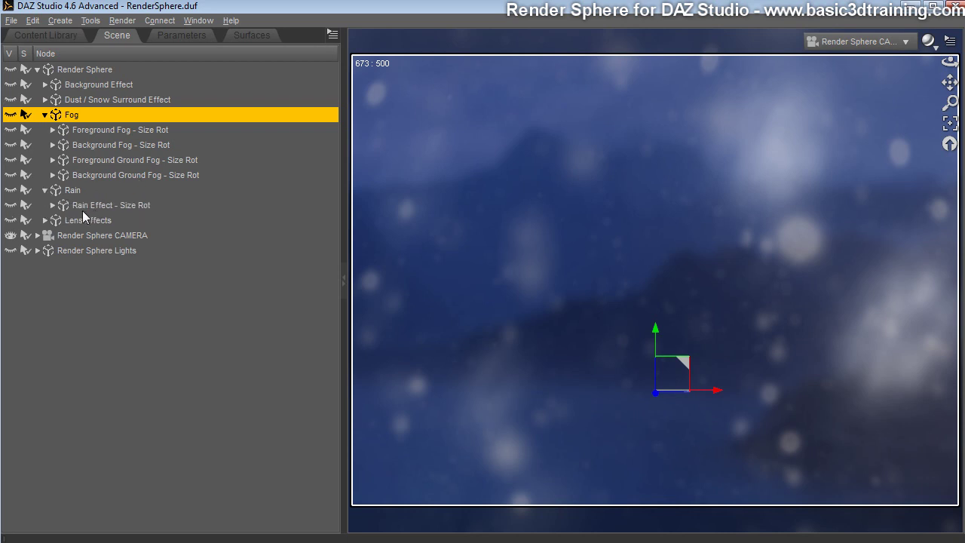
{"action": "left_click", "coordinate": [52, 205]}
{"action": "left_click", "coordinate": [81, 220]}
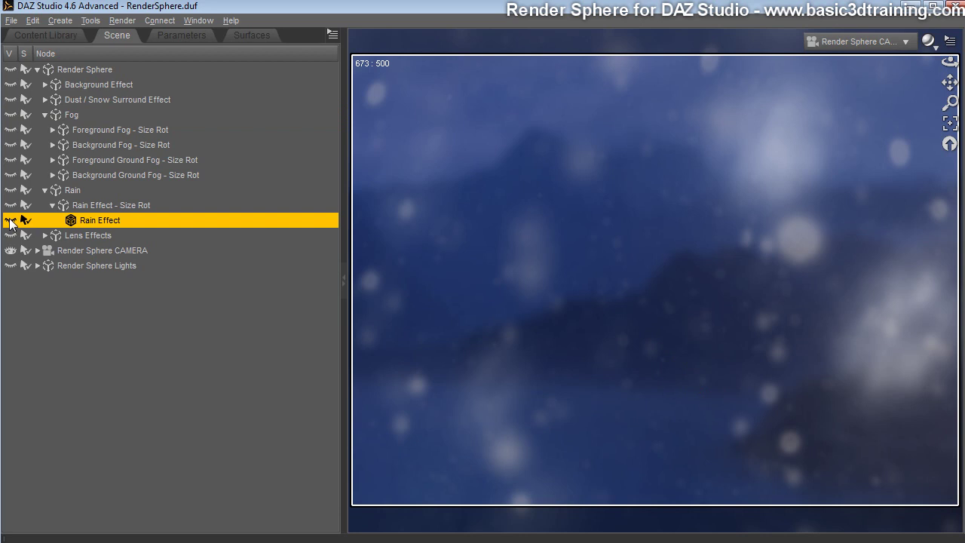
{"action": "left_click", "coordinate": [11, 220]}
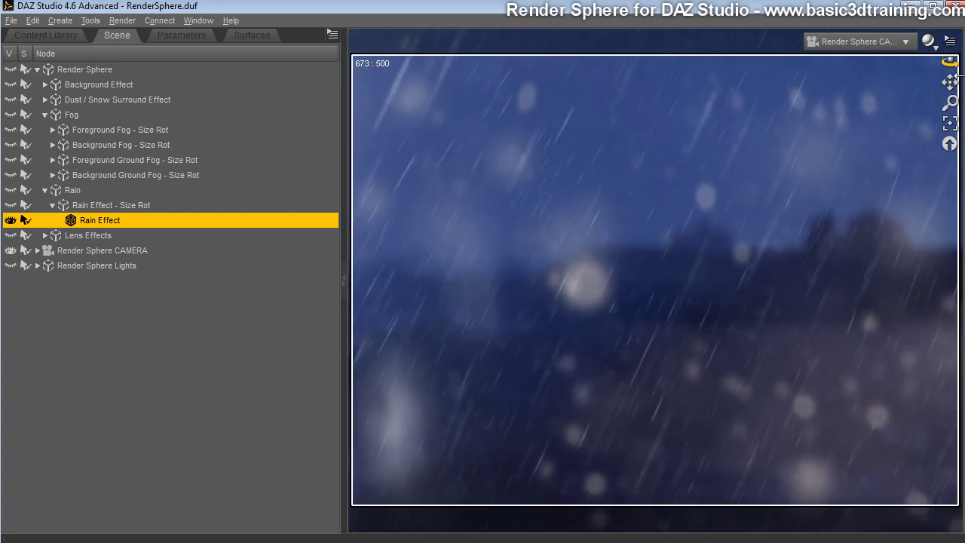
{"action": "left_click", "coordinate": [33, 21]}
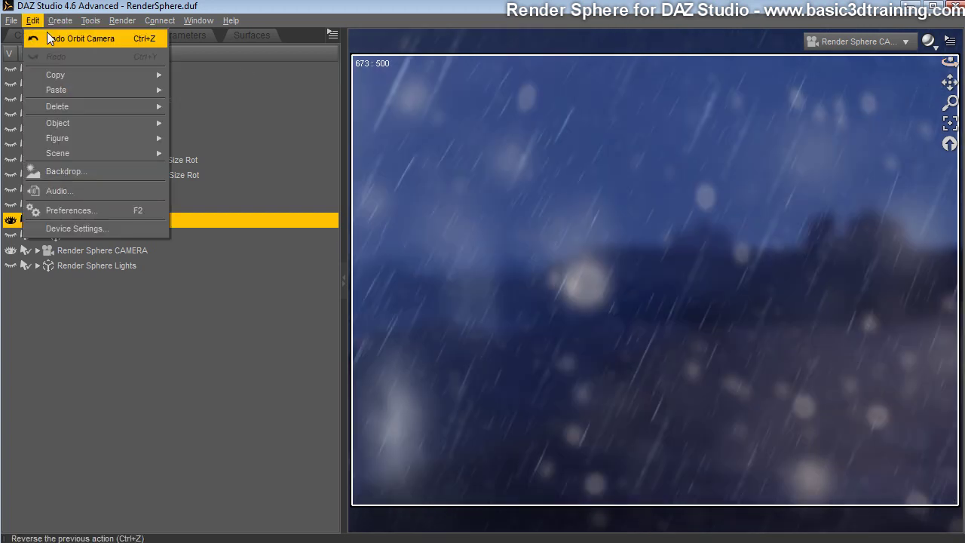
{"action": "left_click", "coordinate": [50, 36]}
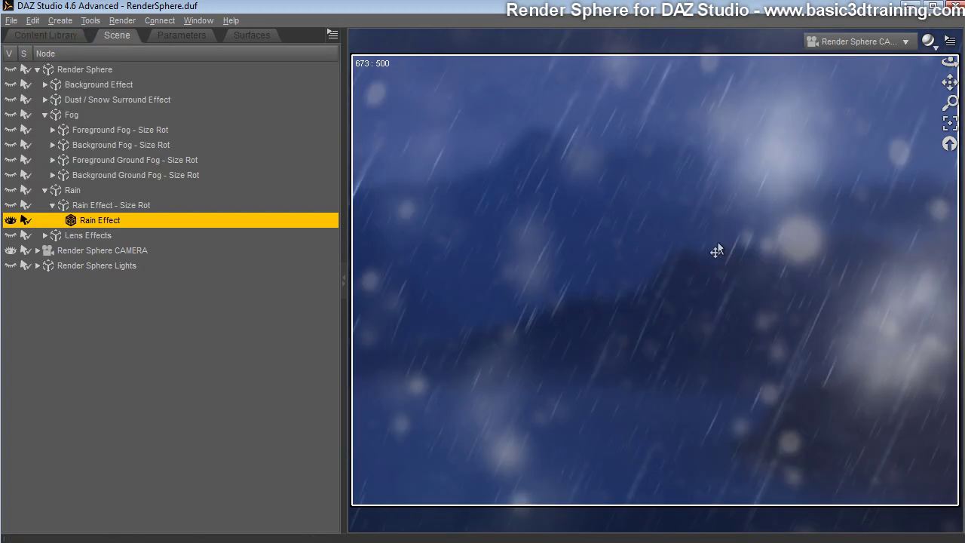
{"action": "left_click", "coordinate": [82, 88]}
{"action": "left_click", "coordinate": [45, 86]}
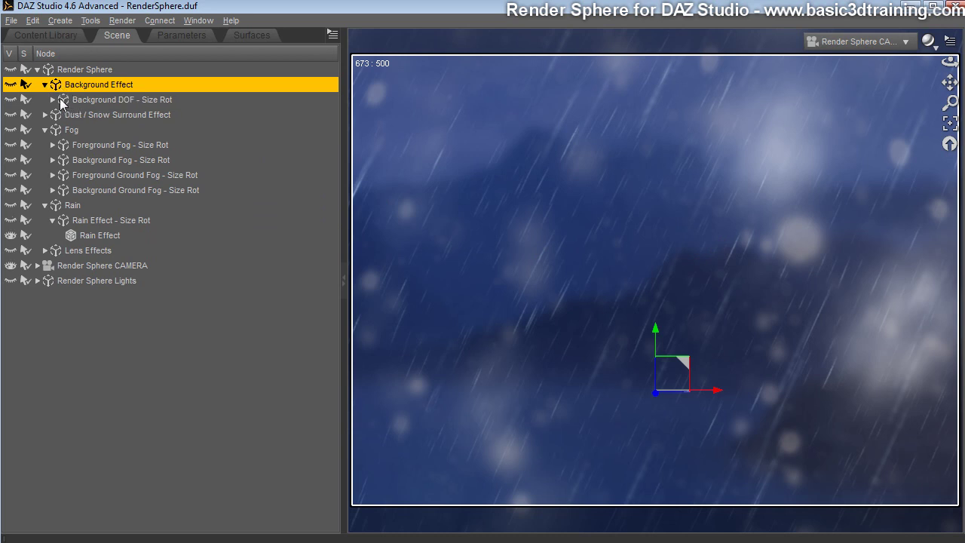
{"action": "left_click", "coordinate": [52, 99]}
{"action": "left_click", "coordinate": [93, 101]}
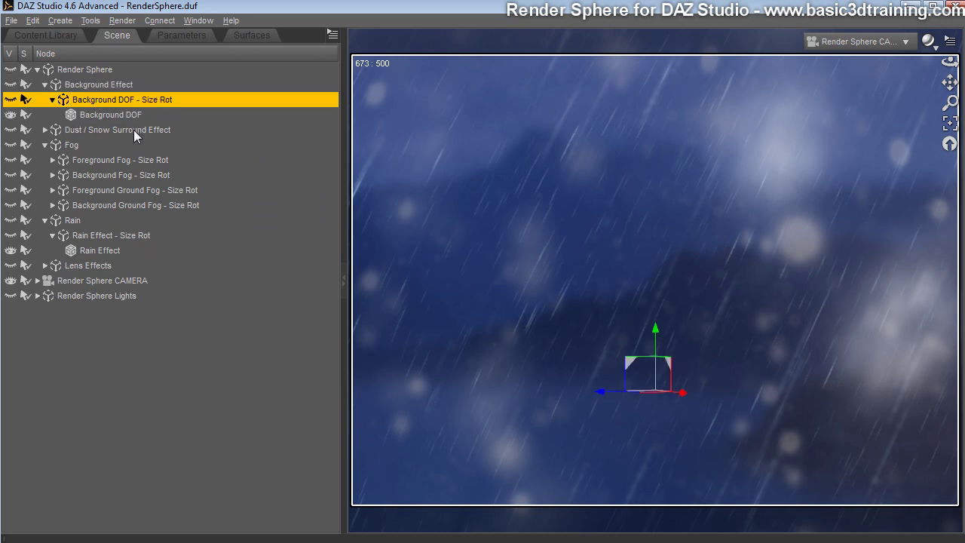
{"action": "left_click", "coordinate": [182, 35]}
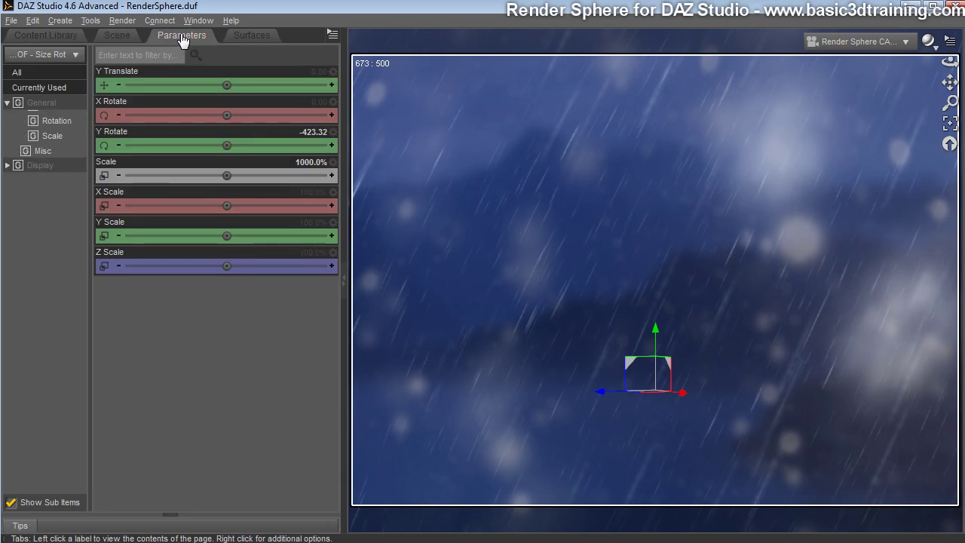
{"action": "left_click_drag", "start_coordinate": [229, 146], "coordinate": [291, 146]}
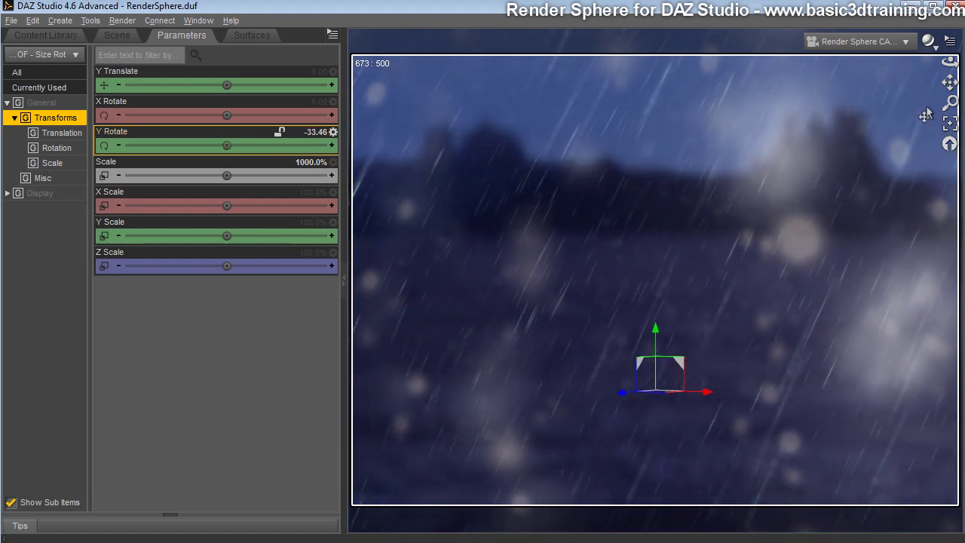
{"action": "left_click_drag", "start_coordinate": [950, 102], "coordinate": [950, 119]}
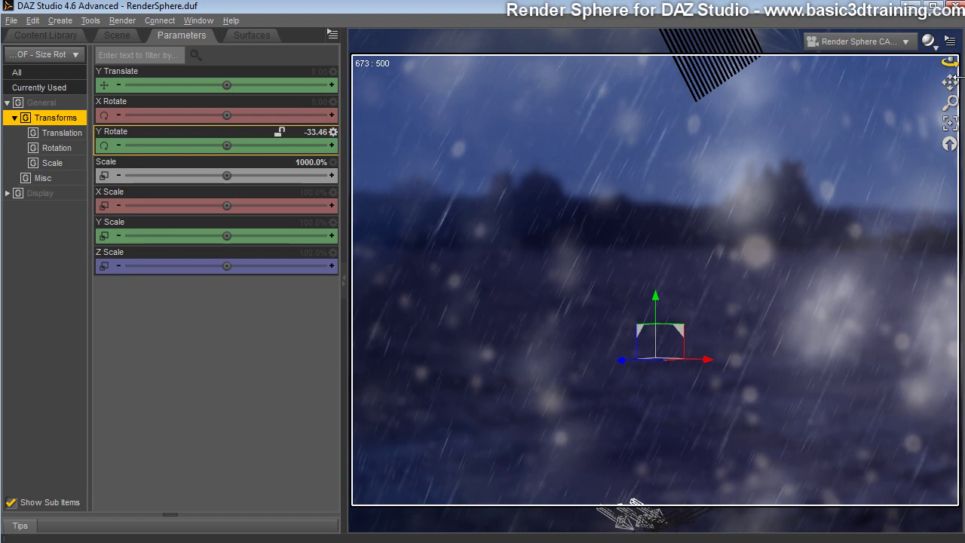
{"action": "left_click_drag", "start_coordinate": [949, 64], "coordinate": [954, 74]}
{"action": "left_click", "coordinate": [34, 21]}
{"action": "left_click", "coordinate": [46, 37]}
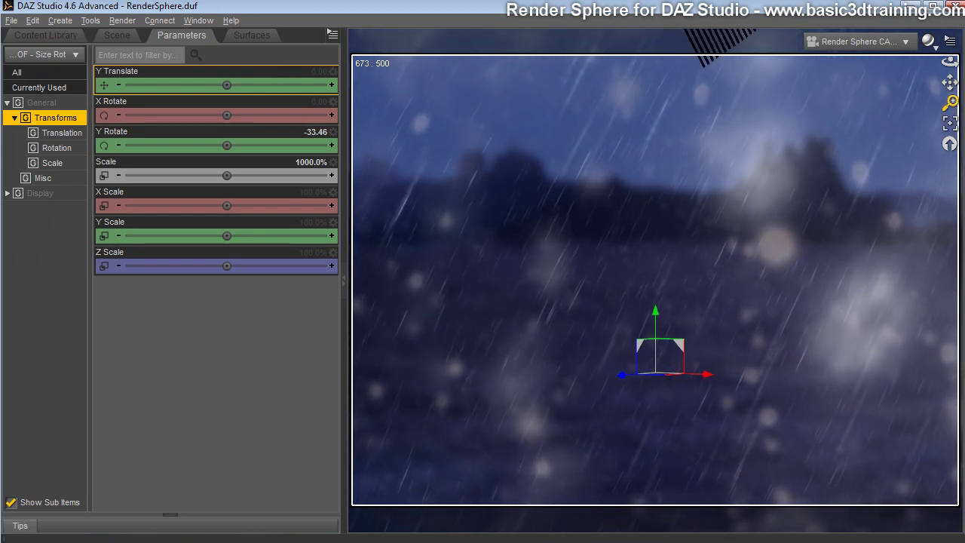
{"action": "left_click", "coordinate": [33, 20]}
{"action": "left_click", "coordinate": [46, 38]}
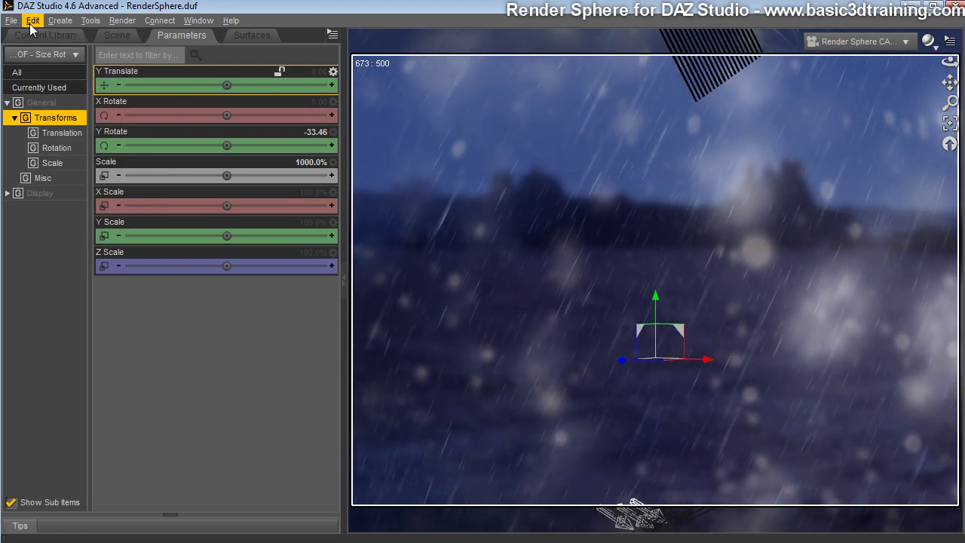
{"action": "left_click", "coordinate": [33, 20]}
{"action": "left_click", "coordinate": [38, 38]}
{"action": "left_click", "coordinate": [33, 21]}
{"action": "left_click", "coordinate": [46, 38]}
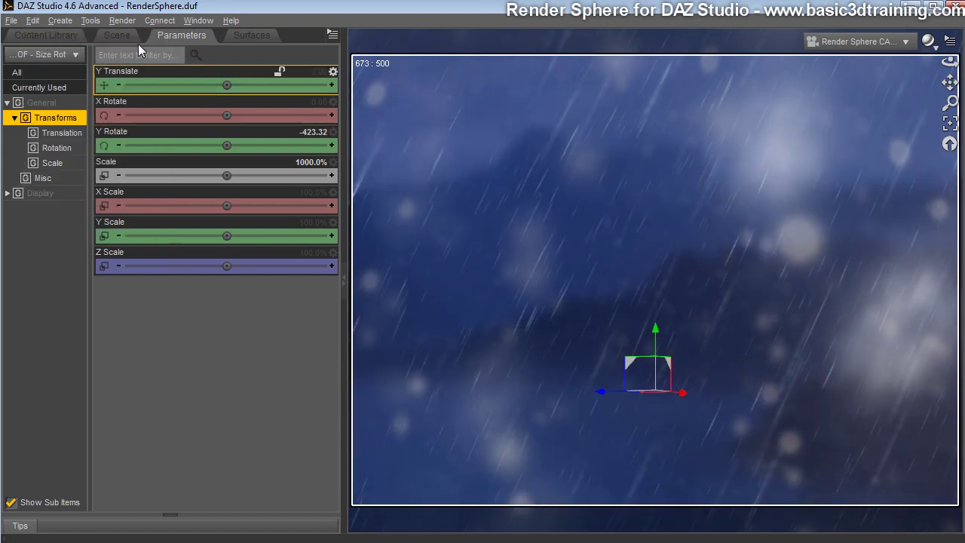
{"action": "left_click", "coordinate": [119, 35]}
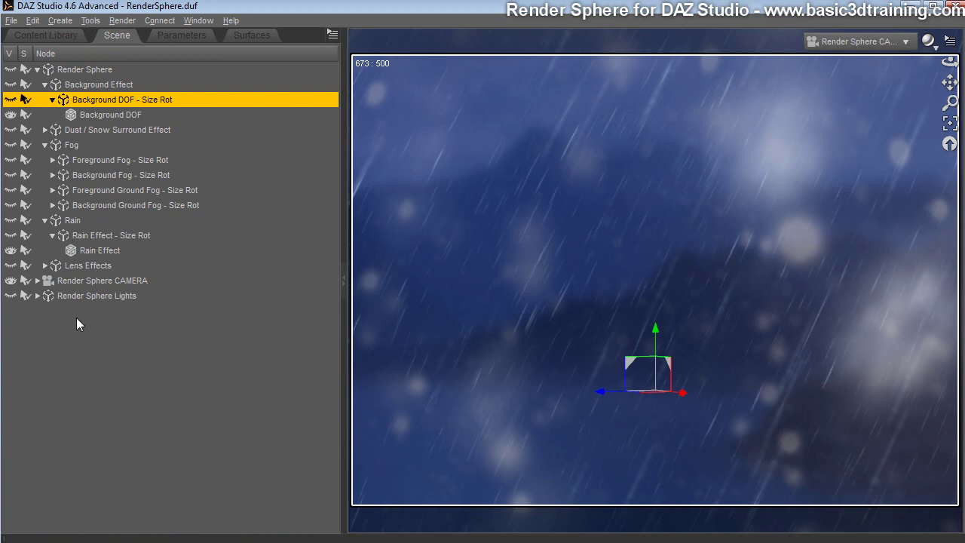
Turn on the Foreground and Background Ground Fog layers and orbit to preview them.
{"action": "left_click", "coordinate": [53, 191]}
{"action": "left_click", "coordinate": [53, 220]}
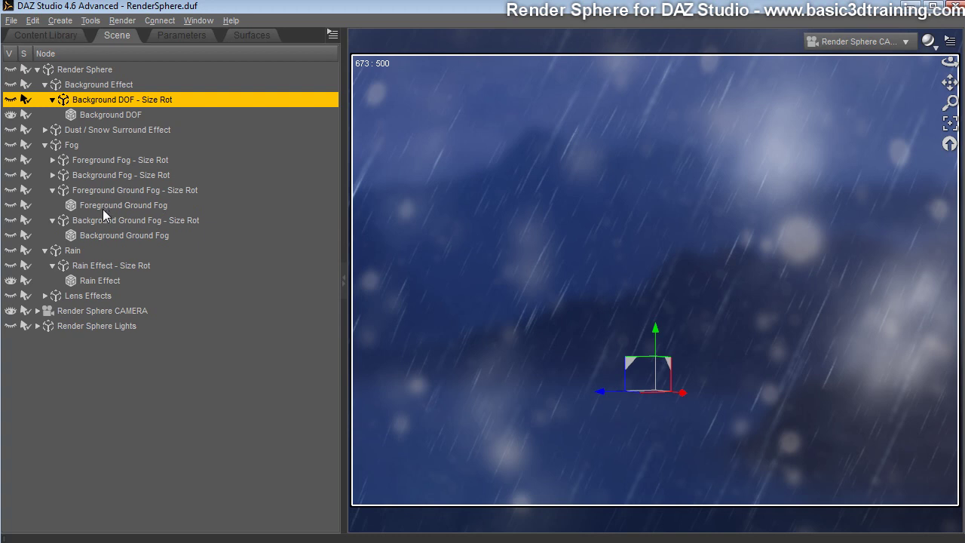
{"action": "left_click", "coordinate": [103, 207]}
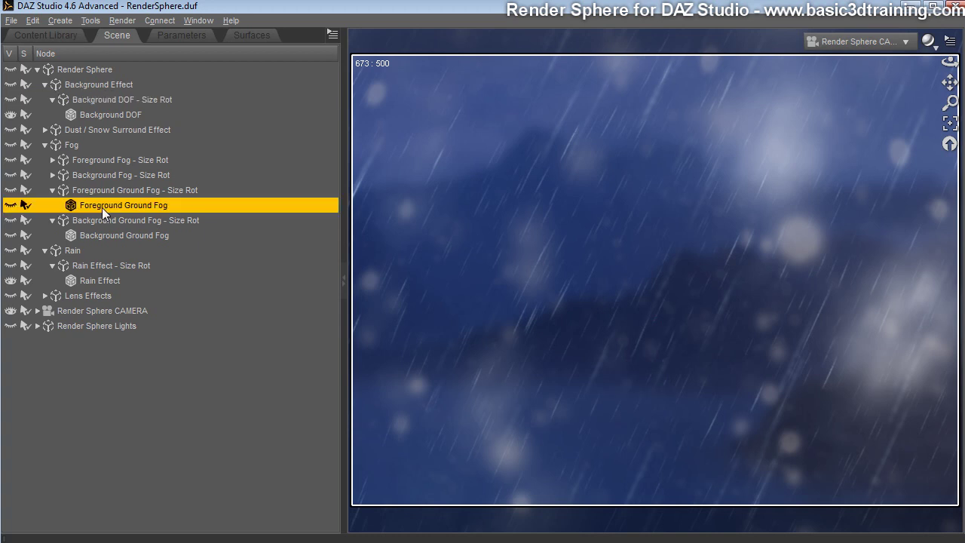
{"action": "left_click", "coordinate": [10, 206]}
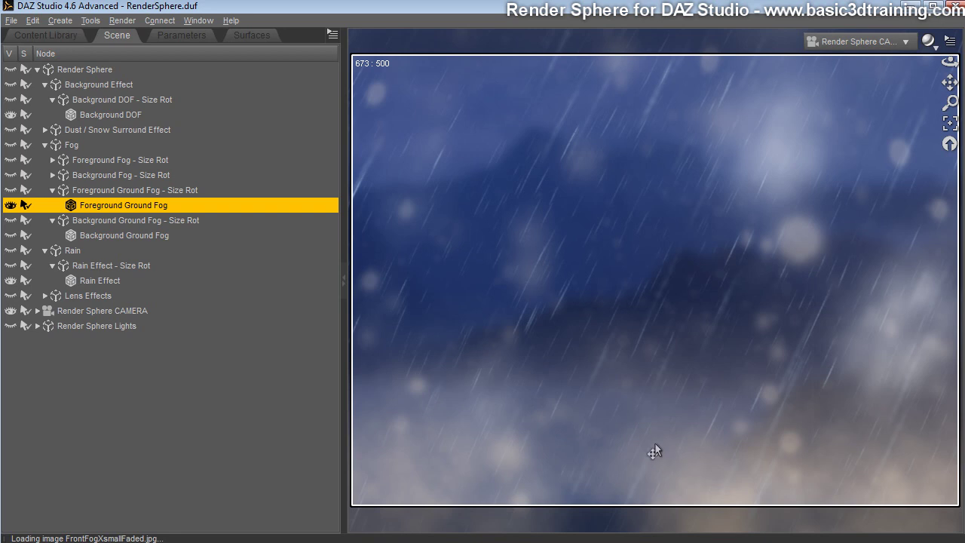
{"action": "left_click", "coordinate": [112, 233]}
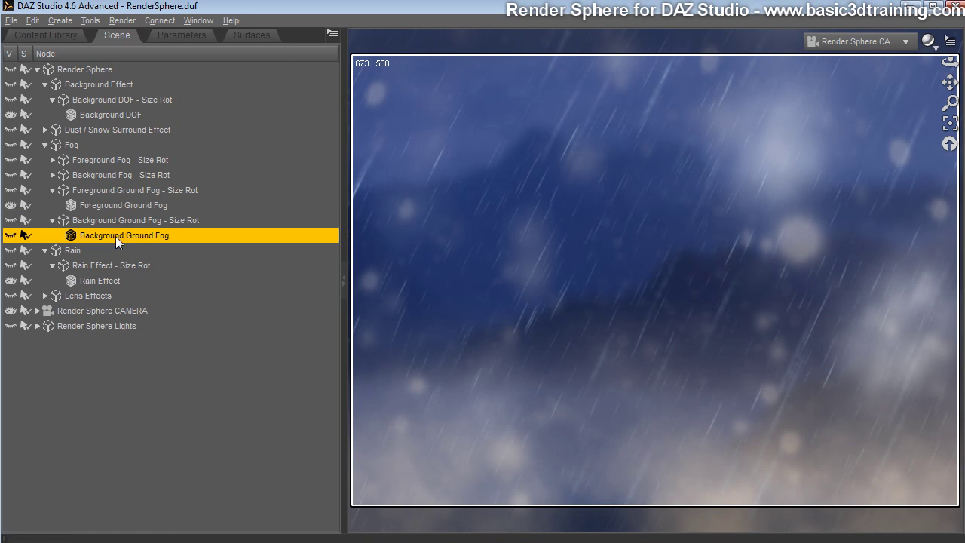
{"action": "left_click", "coordinate": [10, 236]}
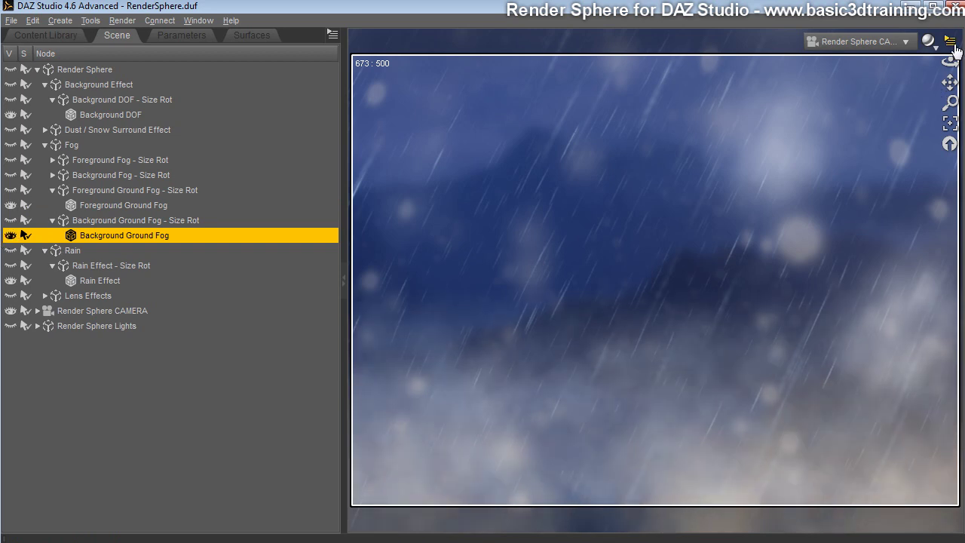
{"action": "left_click_drag", "start_coordinate": [950, 64], "coordinate": [671, 79]}
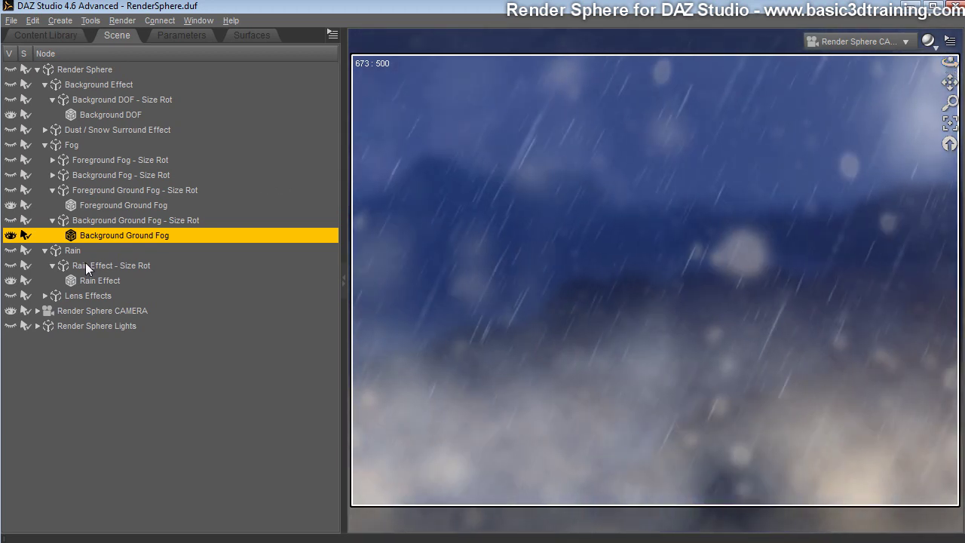
Turn on the Foreground Fog and Background Fog layers and orbit toward the dark hills.
{"action": "left_click", "coordinate": [108, 178]}
{"action": "left_click", "coordinate": [52, 161]}
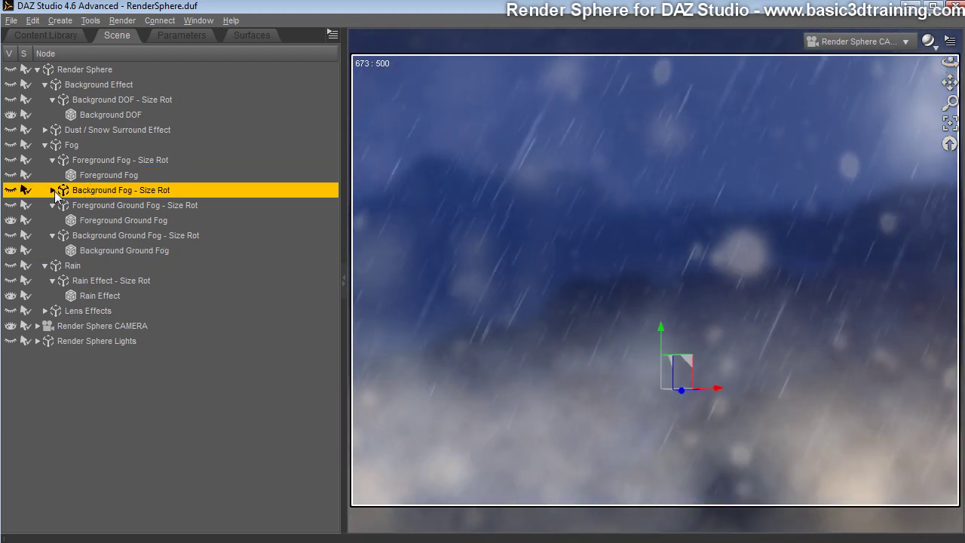
{"action": "left_click", "coordinate": [52, 190]}
{"action": "left_click", "coordinate": [10, 176]}
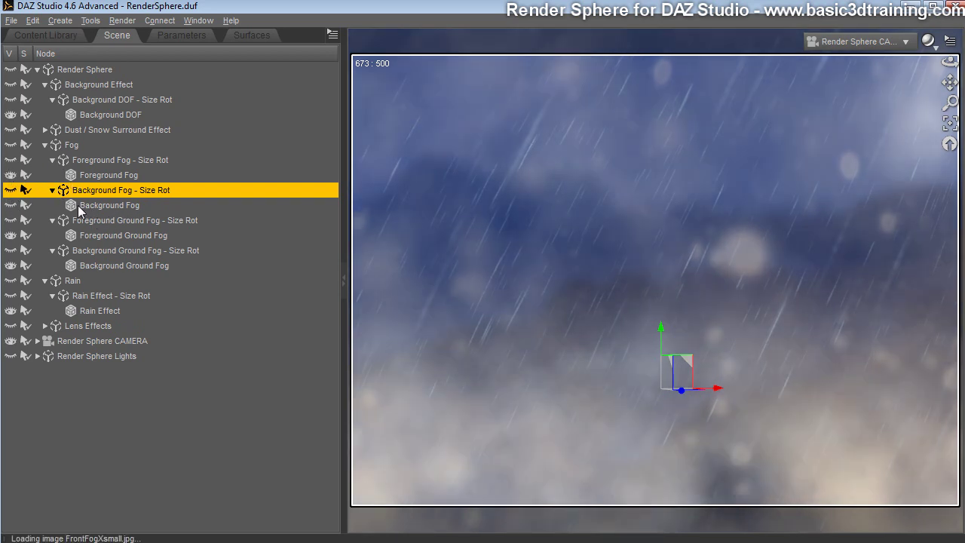
{"action": "left_click", "coordinate": [99, 206]}
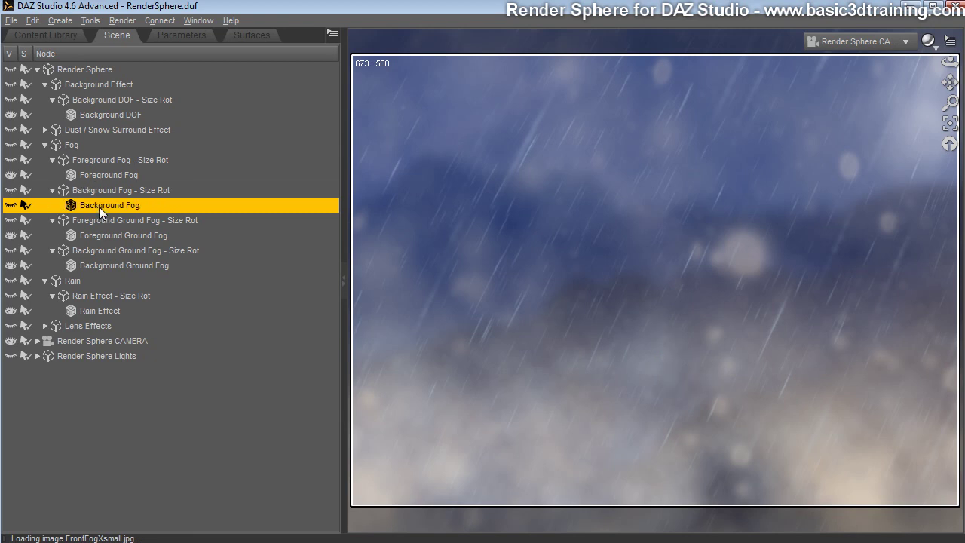
{"action": "left_click", "coordinate": [10, 206]}
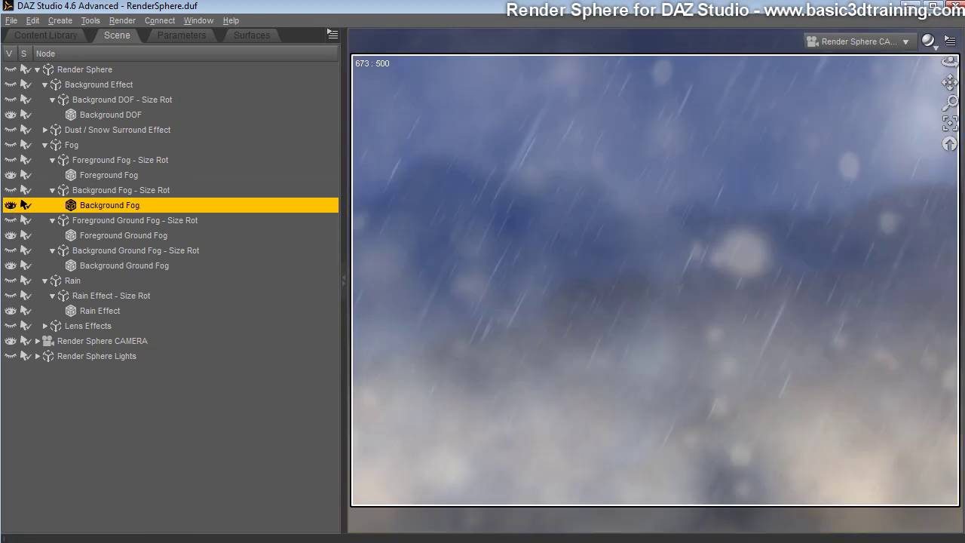
{"action": "left_click_drag", "start_coordinate": [949, 62], "coordinate": [933, 37]}
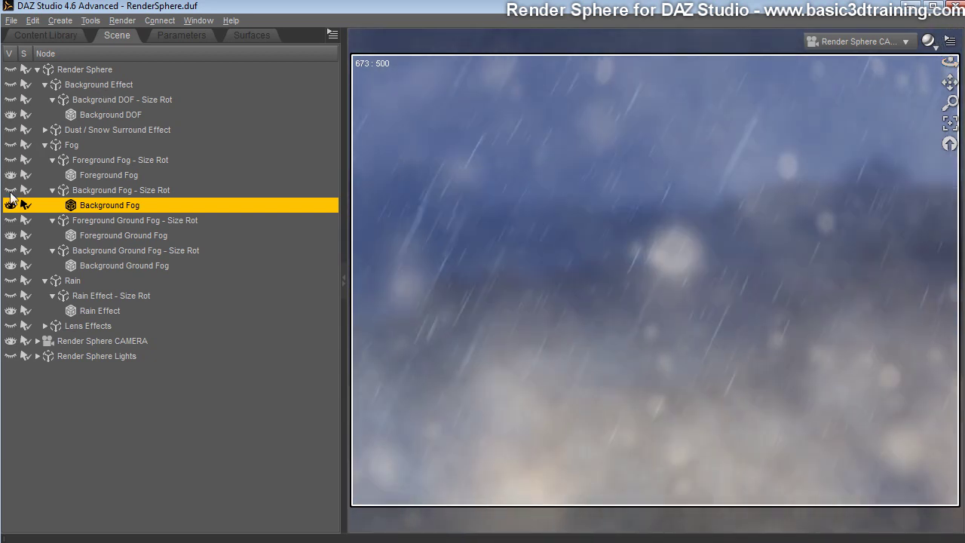
Hide all four fog layers, leaving only rain and the blurred backdrop.
{"action": "left_click", "coordinate": [10, 206]}
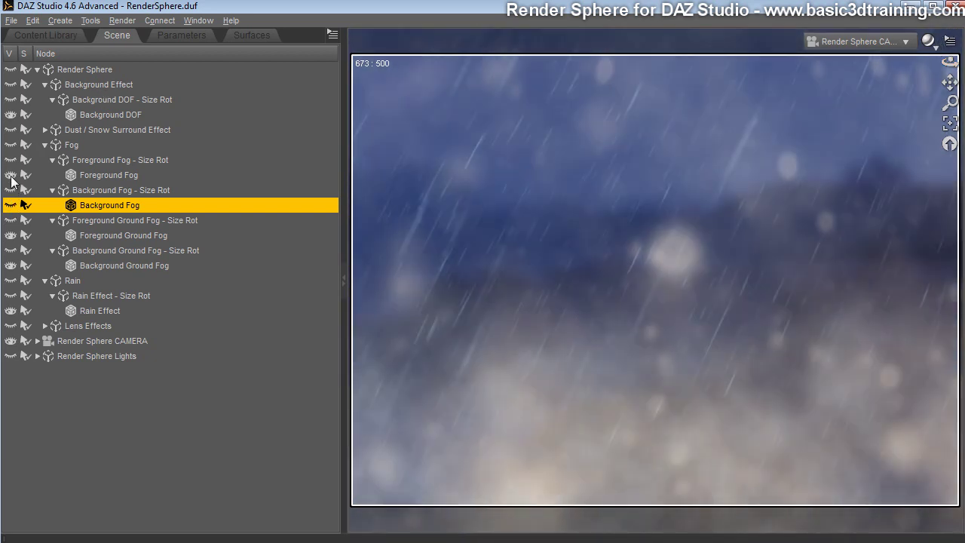
{"action": "left_click", "coordinate": [10, 175]}
{"action": "left_click", "coordinate": [10, 235]}
{"action": "left_click", "coordinate": [11, 265]}
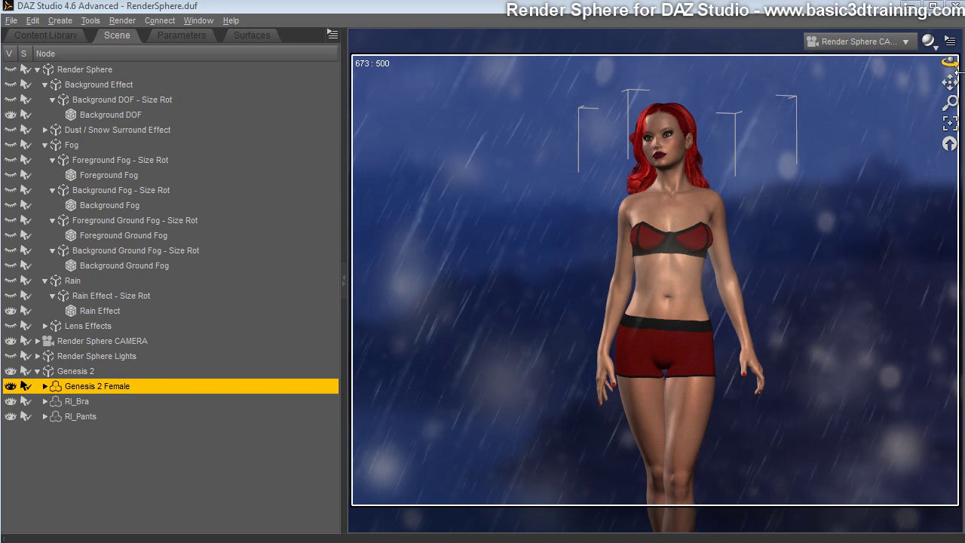
Orbit the camera to frame the Genesis 2 Female in the rain and select the Rain Effect layer.
{"action": "left_click_drag", "start_coordinate": [954, 72], "coordinate": [836, 71]}
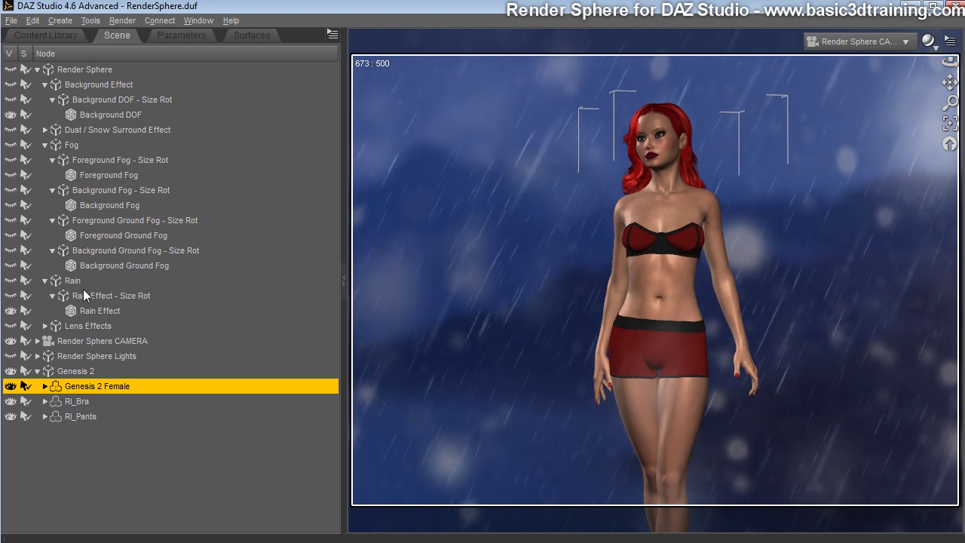
{"action": "left_click", "coordinate": [92, 310]}
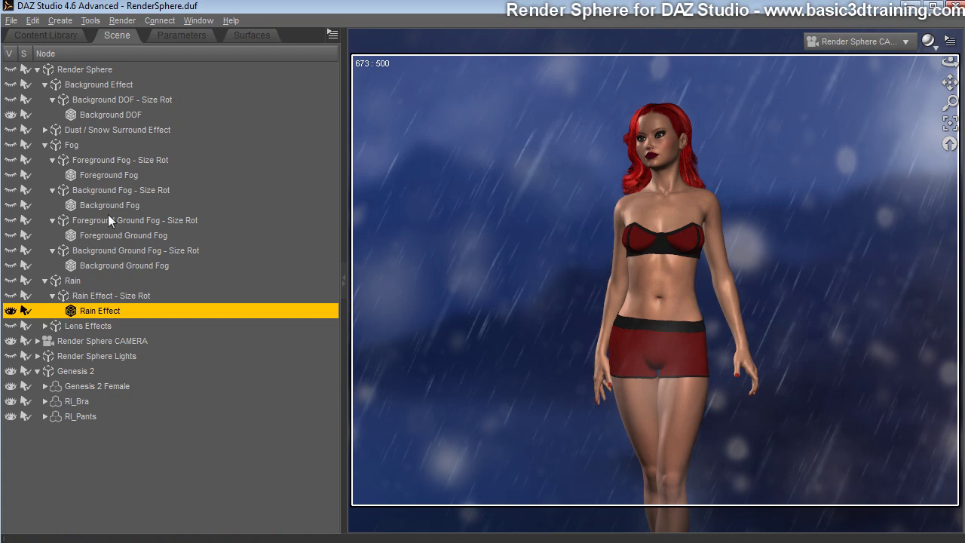
Raise the Rain Effect surface's Opacity Strength to 85.5%.
{"action": "left_click", "coordinate": [245, 36]}
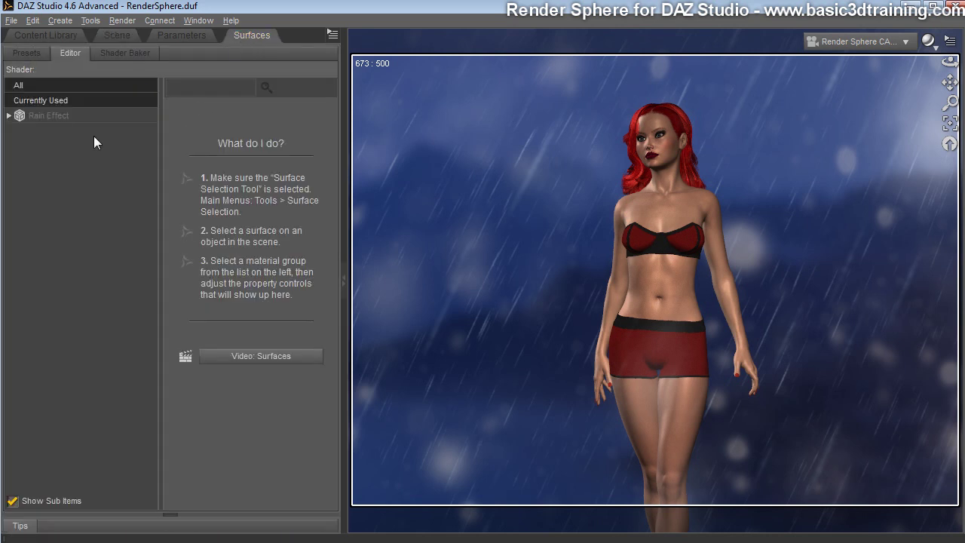
{"action": "left_click", "coordinate": [56, 119]}
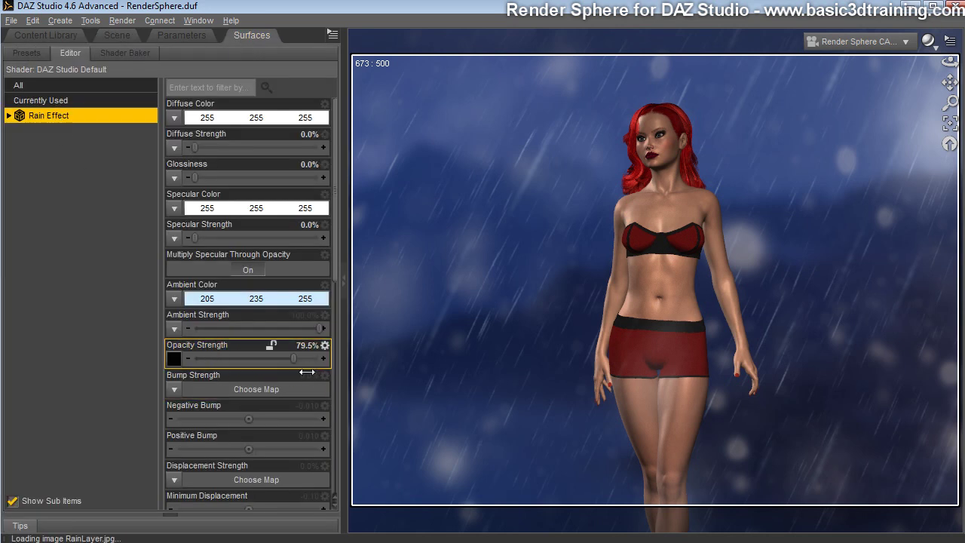
{"action": "mouse_move", "coordinate": [306, 371]}
{"action": "left_mouse_down"}
{"action": "mouse_move", "coordinate": [243, 372]}
{"action": "mouse_move", "coordinate": [334, 373]}
{"action": "mouse_move", "coordinate": [219, 369]}
{"action": "mouse_move", "coordinate": [312, 369]}
{"action": "left_mouse_up"}
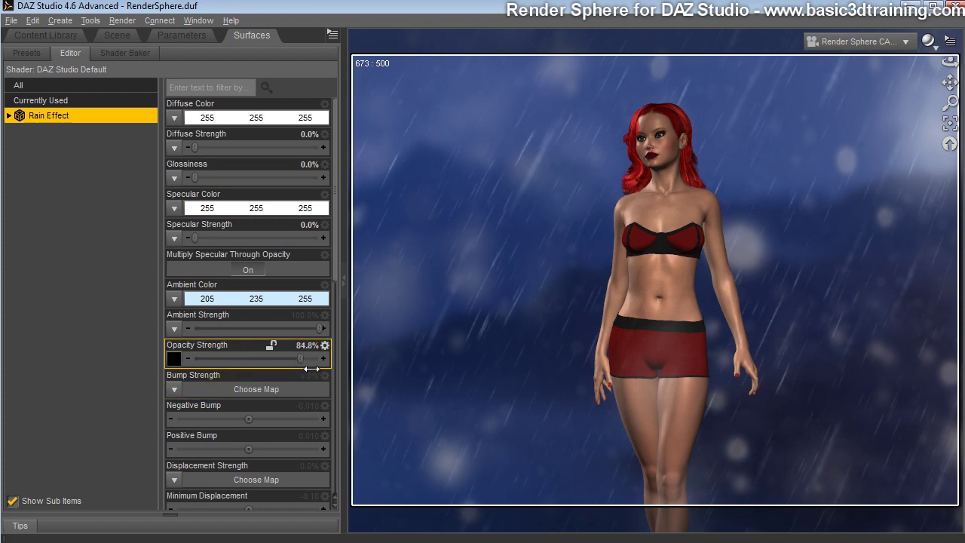
Try a green ambient colour on the rain, then undo it back to 205/235/255.
{"action": "left_click", "coordinate": [238, 305]}
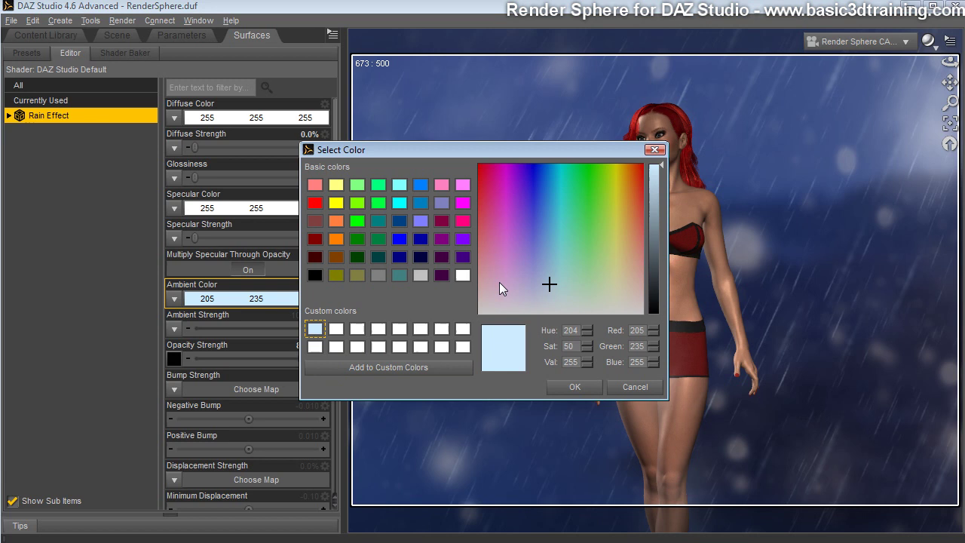
{"action": "left_click", "coordinate": [357, 220]}
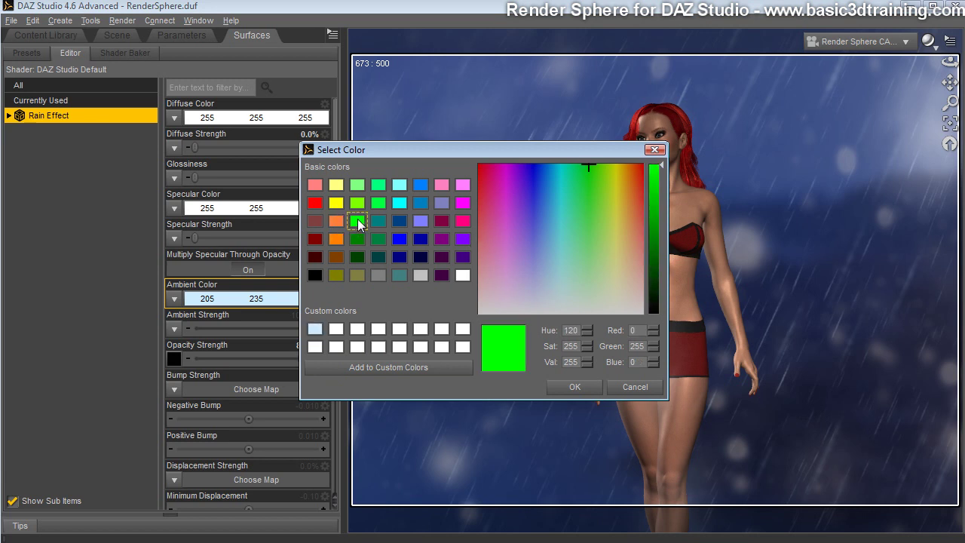
{"action": "left_click", "coordinate": [574, 388]}
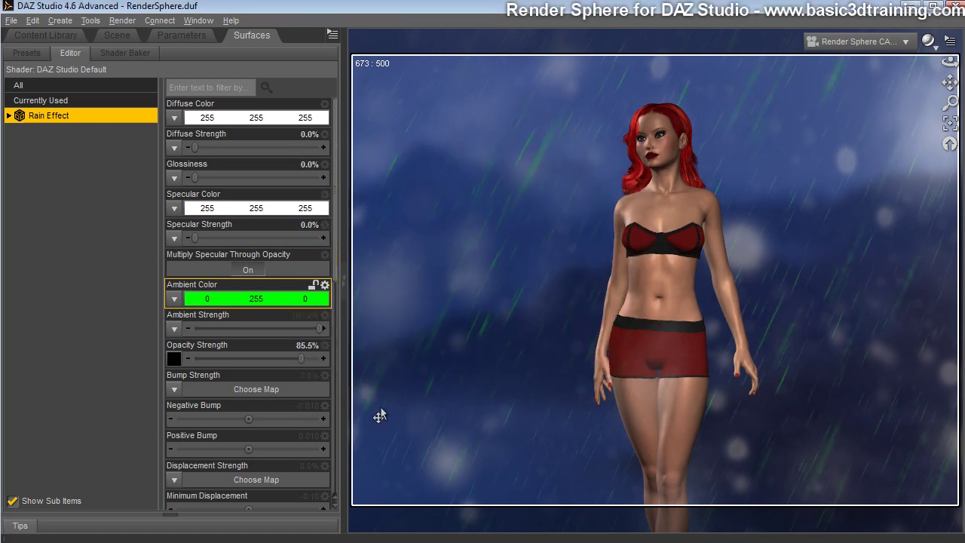
{"action": "left_click", "coordinate": [32, 21]}
{"action": "left_click", "coordinate": [39, 40]}
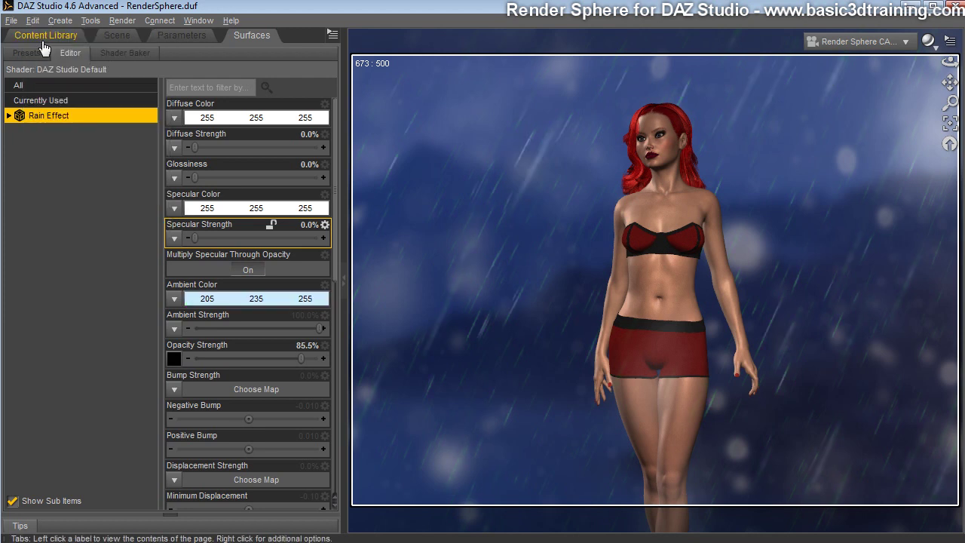
Set Rain Effect - Size Rot to Y Rotate -107.69, Z Rotate -29.33, Scale 155.1%, Y Translate 83.99, Z Translate 3.12.
{"action": "left_click", "coordinate": [117, 36]}
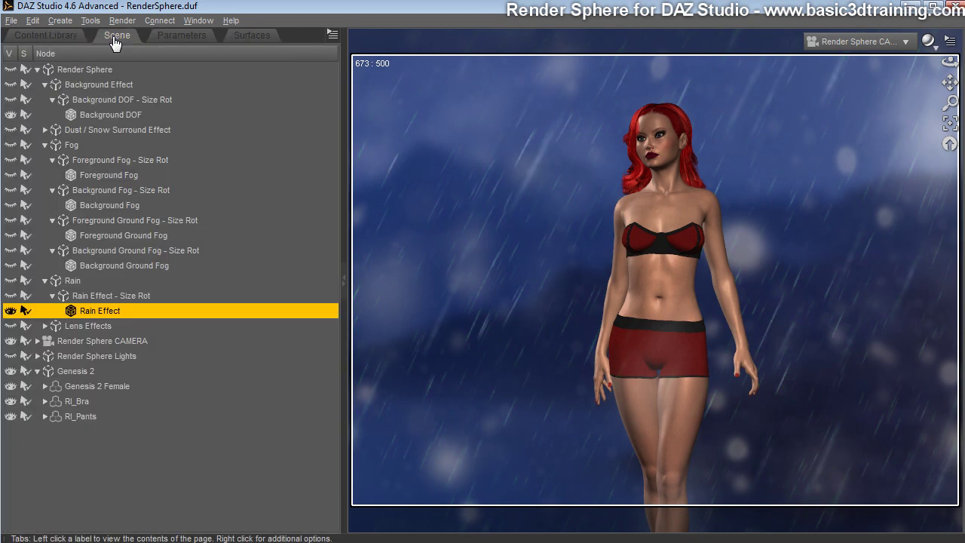
{"action": "left_click", "coordinate": [130, 296]}
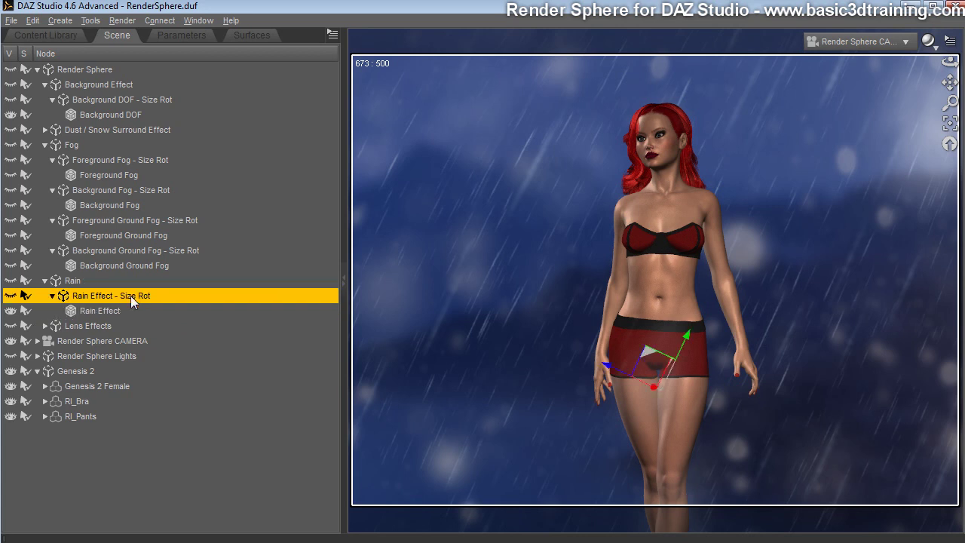
{"action": "left_click", "coordinate": [188, 36]}
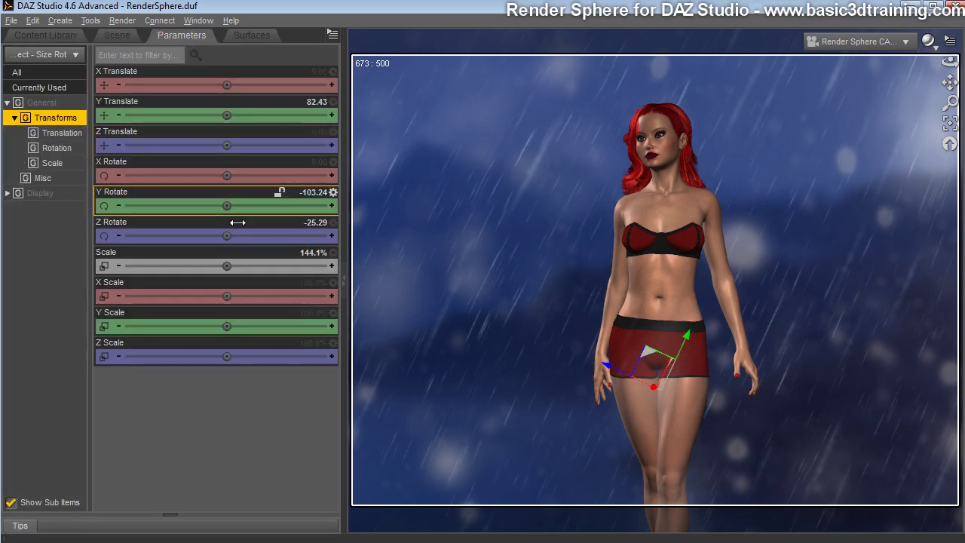
{"action": "left_click_drag", "start_coordinate": [238, 200], "coordinate": [216, 200]}
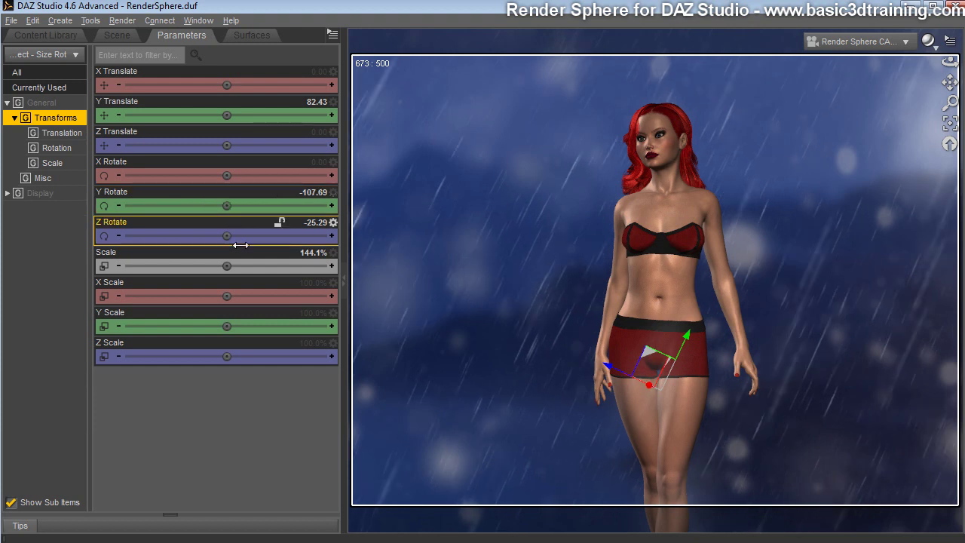
{"action": "left_click_drag", "start_coordinate": [237, 247], "coordinate": [201, 235]}
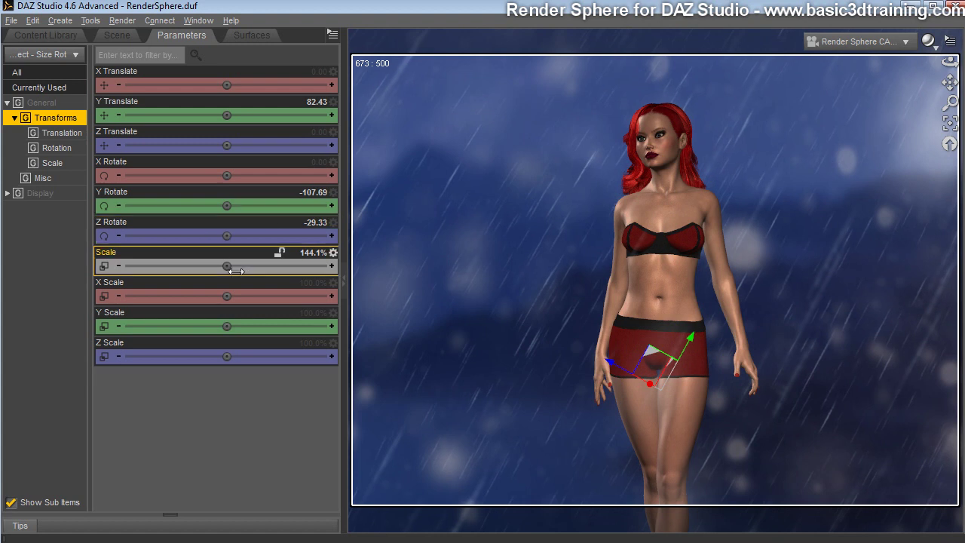
{"action": "left_click_drag", "start_coordinate": [236, 275], "coordinate": [261, 265]}
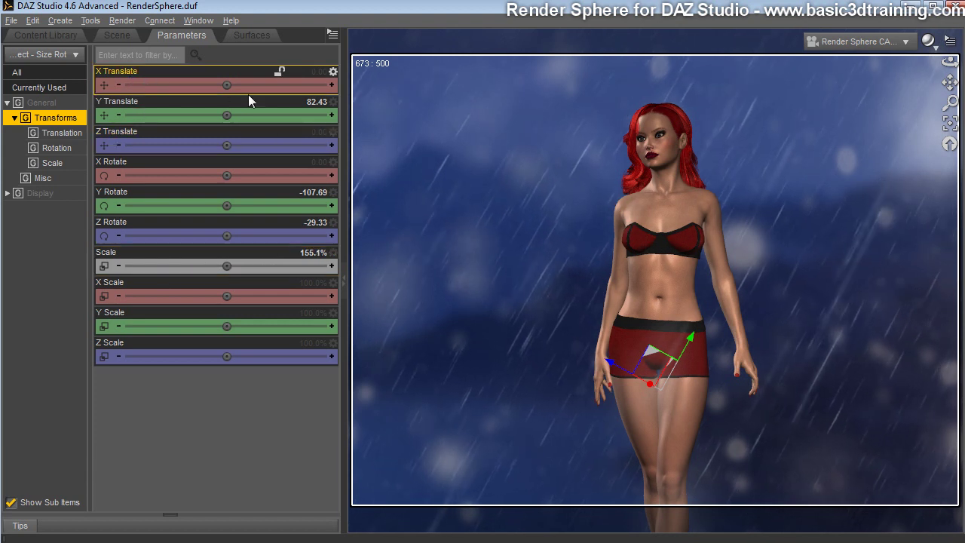
{"action": "left_click_drag", "start_coordinate": [236, 99], "coordinate": [193, 155]}
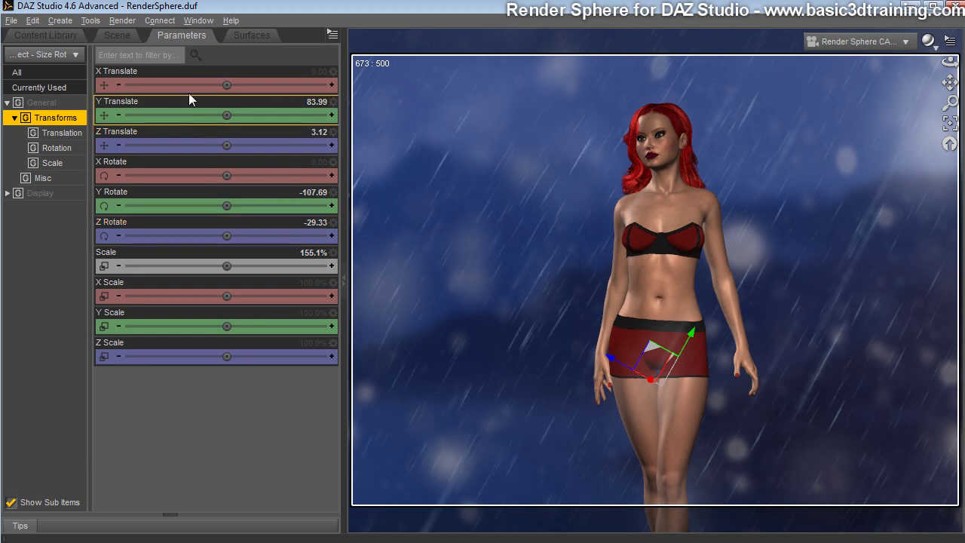
Show the Background Ground Fog again and raise its Opacity Strength to about 35%.
{"action": "left_click", "coordinate": [118, 35]}
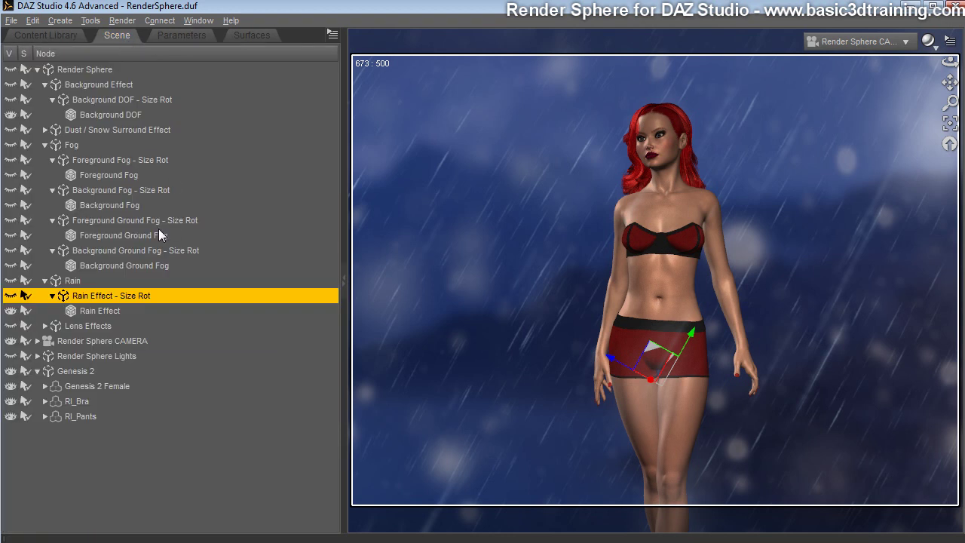
{"action": "left_click", "coordinate": [99, 266]}
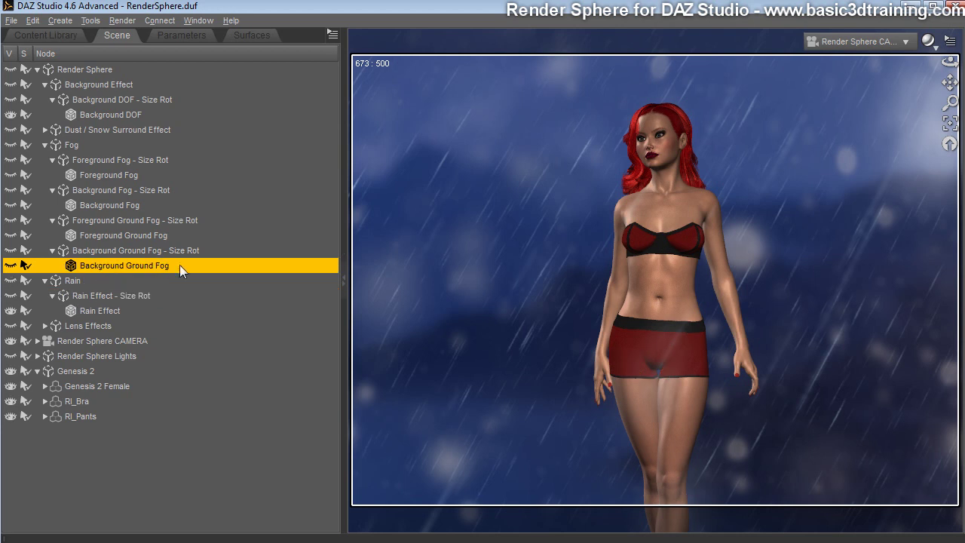
{"action": "left_click", "coordinate": [10, 266]}
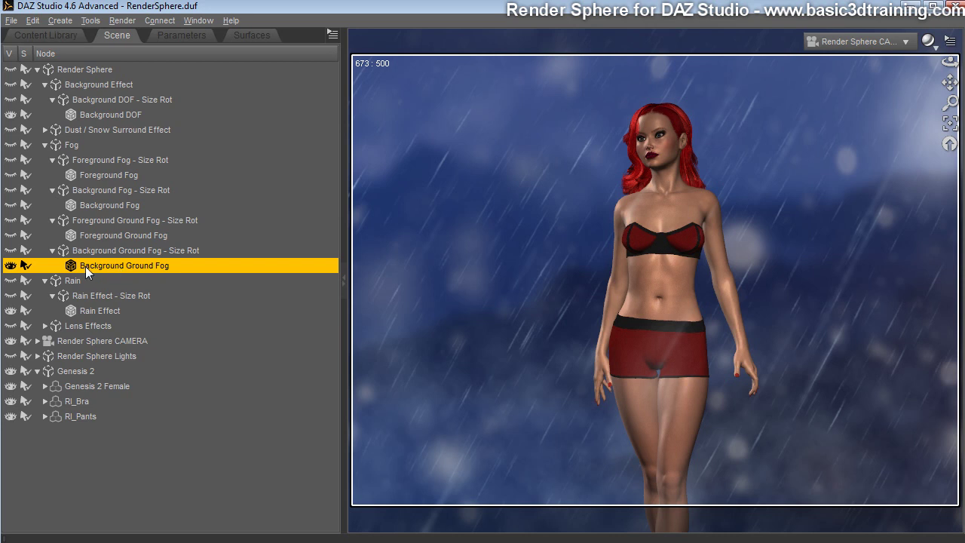
{"action": "left_click", "coordinate": [249, 35]}
{"action": "left_click", "coordinate": [70, 116]}
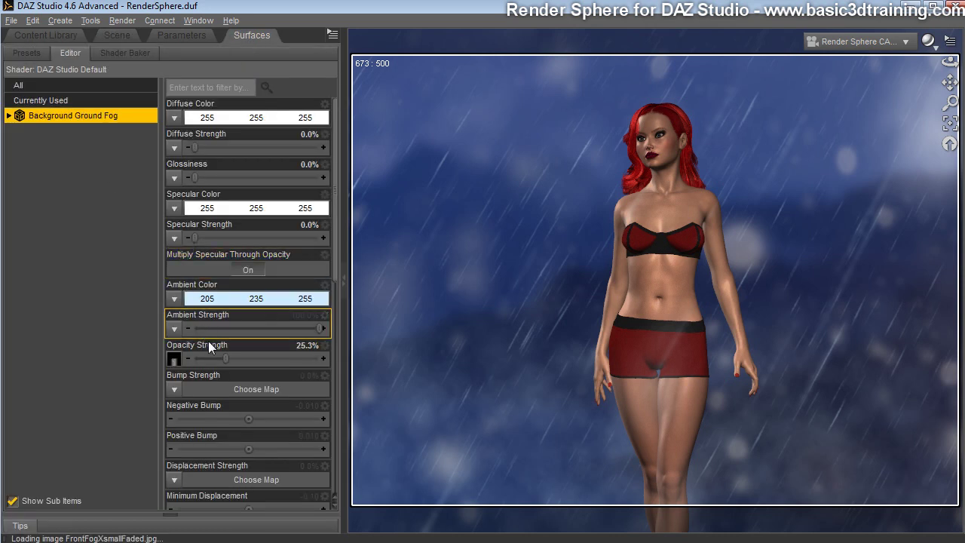
{"action": "left_click_drag", "start_coordinate": [238, 370], "coordinate": [257, 380]}
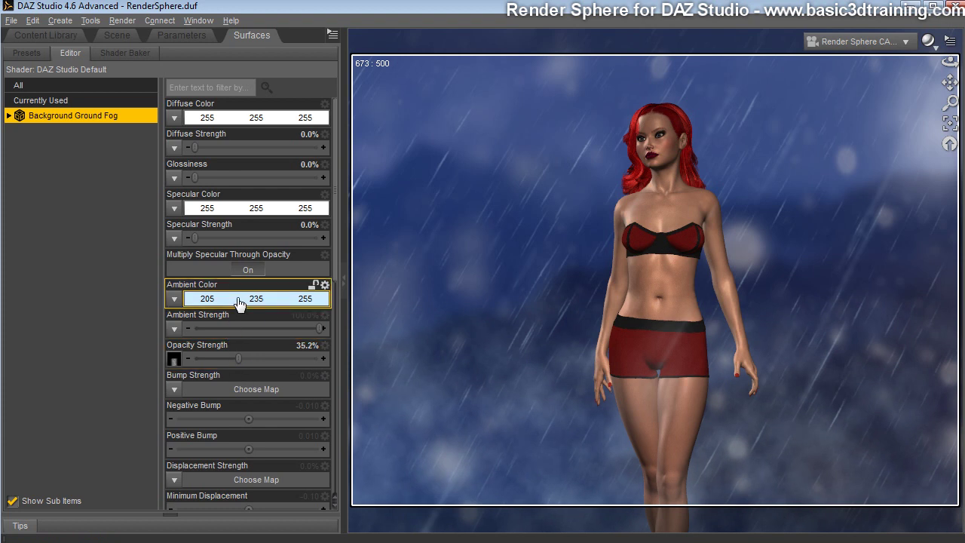
Try red as the fog's ambient colour, then undo to keep pale blue 205/235/255.
{"action": "left_click", "coordinate": [238, 302]}
{"action": "left_click", "coordinate": [314, 204]}
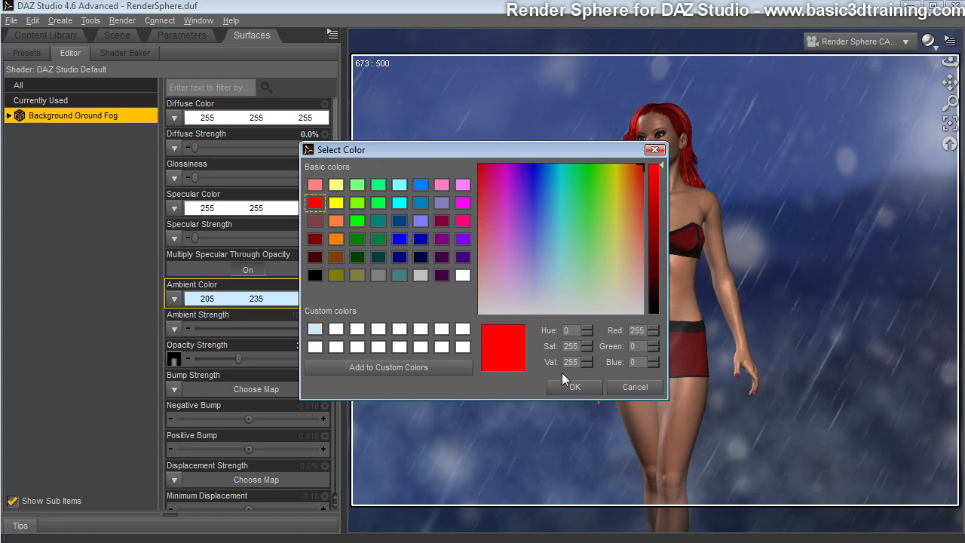
{"action": "left_click", "coordinate": [569, 387]}
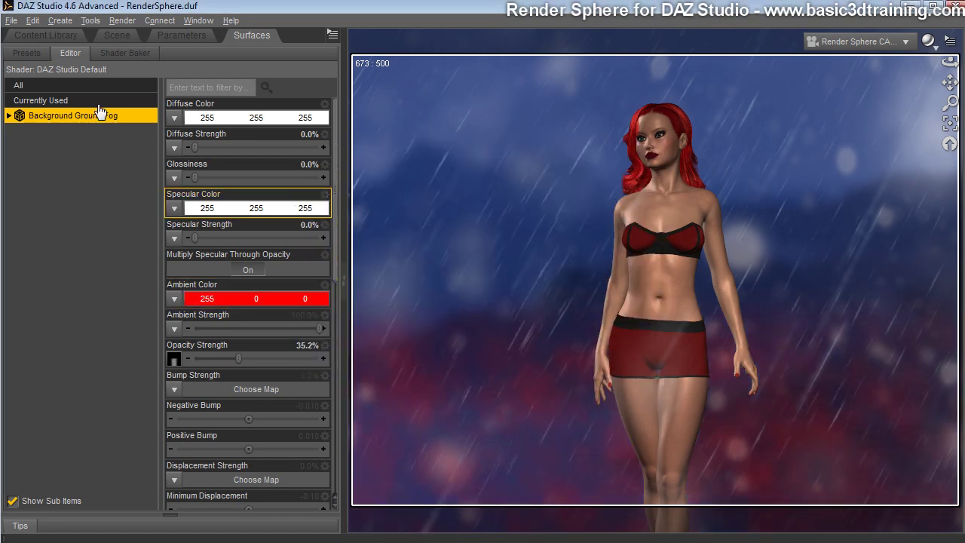
{"action": "left_click", "coordinate": [32, 20]}
{"action": "left_click", "coordinate": [45, 35]}
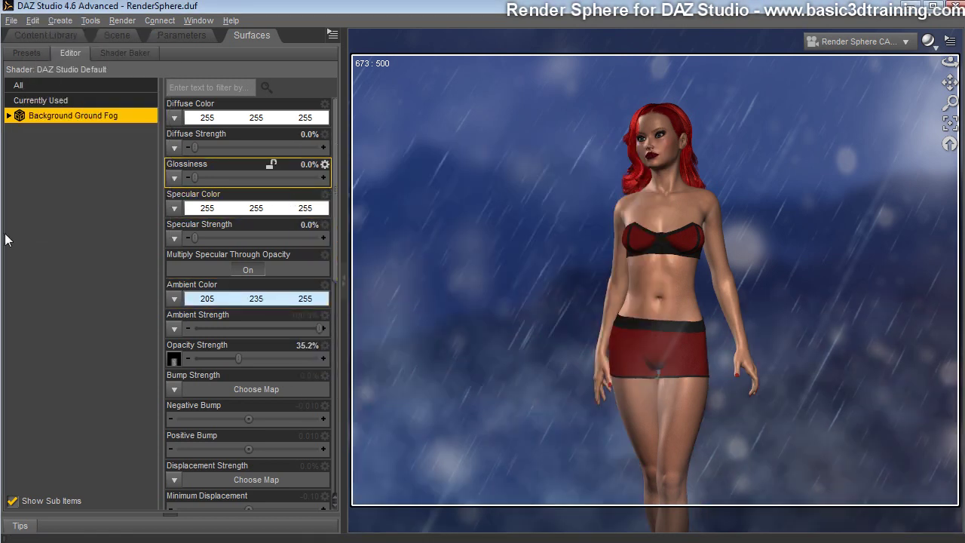
{"action": "left_click", "coordinate": [117, 35]}
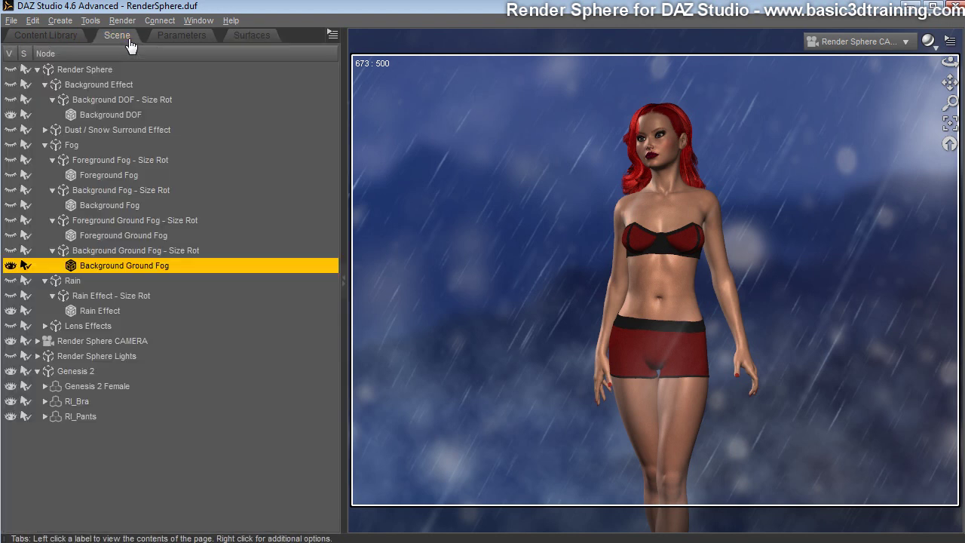
Give Background Ground Fog - Size Rot Scale 182.8%, Y Translate -26.65 and Y Rotate -38.09.
{"action": "left_click", "coordinate": [144, 254]}
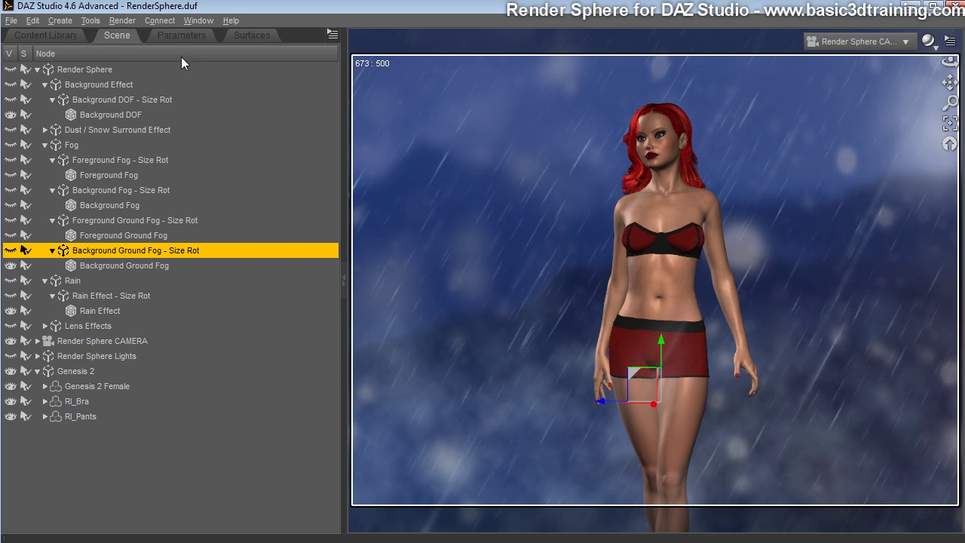
{"action": "left_click", "coordinate": [180, 35]}
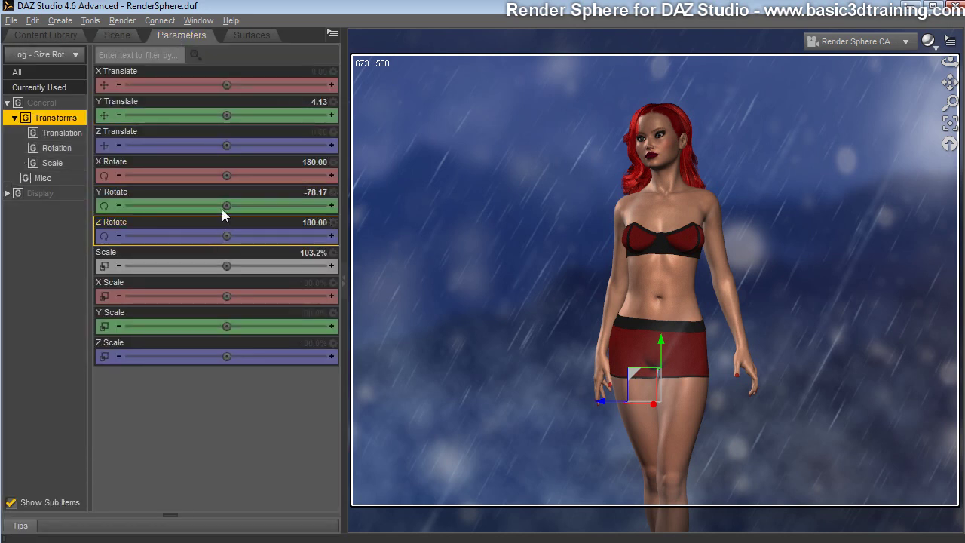
{"action": "left_click_drag", "start_coordinate": [221, 209], "coordinate": [205, 205]}
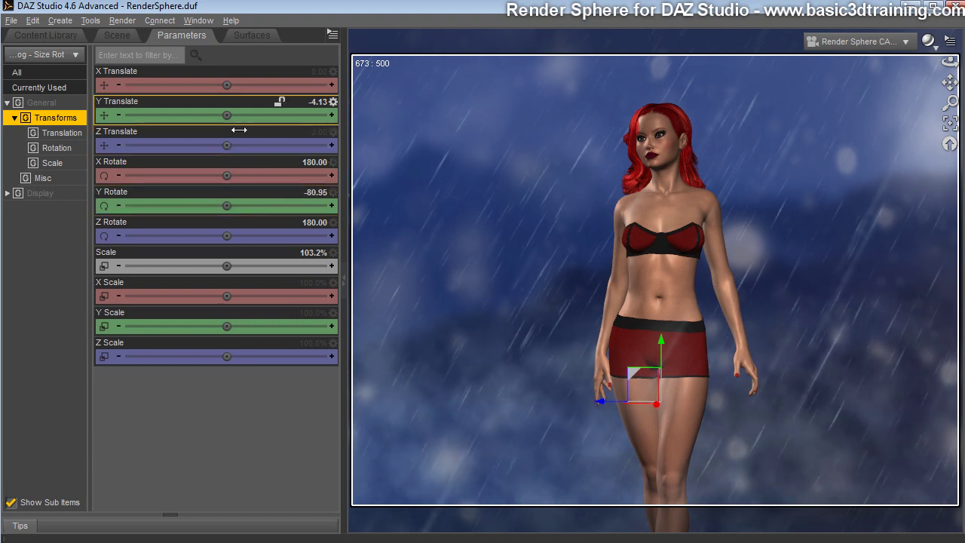
{"action": "mouse_move", "coordinate": [236, 127]}
{"action": "left_mouse_down"}
{"action": "mouse_move", "coordinate": [201, 127]}
{"action": "mouse_move", "coordinate": [241, 115]}
{"action": "mouse_move", "coordinate": [317, 114]}
{"action": "mouse_move", "coordinate": [240, 114]}
{"action": "mouse_move", "coordinate": [239, 129]}
{"action": "left_mouse_up"}
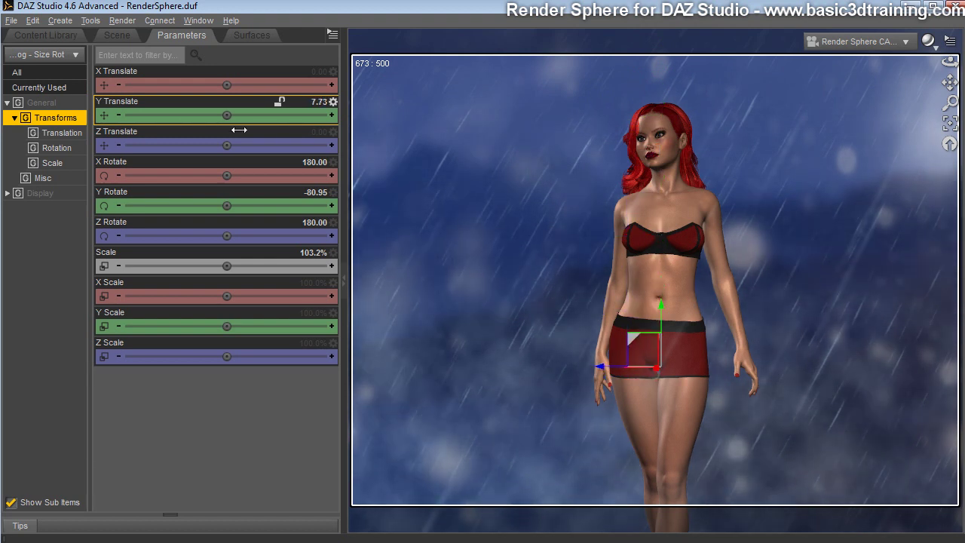
{"action": "mouse_move", "coordinate": [222, 266]}
{"action": "left_mouse_down"}
{"action": "mouse_move", "coordinate": [288, 265]}
{"action": "mouse_move", "coordinate": [178, 265]}
{"action": "mouse_move", "coordinate": [277, 265]}
{"action": "mouse_move", "coordinate": [230, 257]}
{"action": "left_mouse_up"}
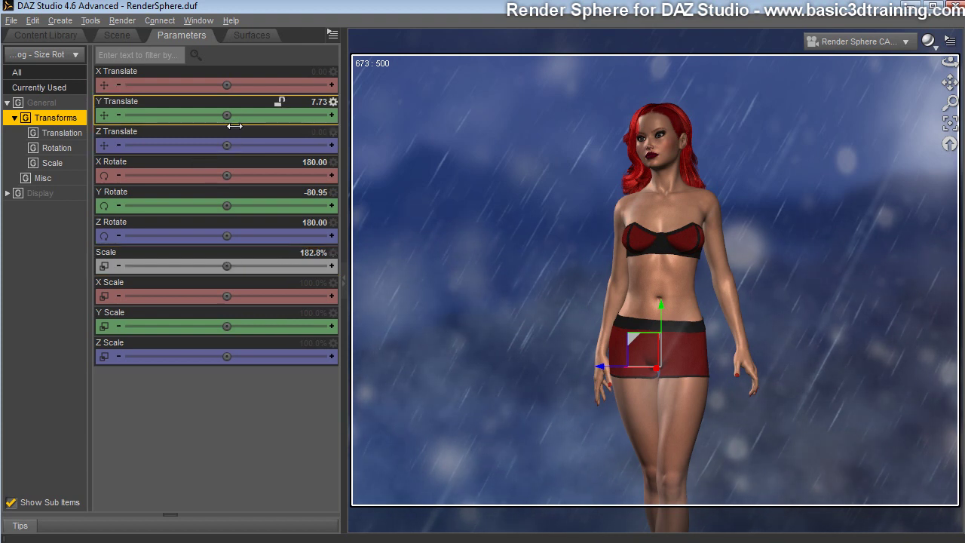
{"action": "mouse_move", "coordinate": [228, 115]}
{"action": "left_mouse_down"}
{"action": "mouse_move", "coordinate": [187, 115]}
{"action": "mouse_move", "coordinate": [233, 126]}
{"action": "left_mouse_up"}
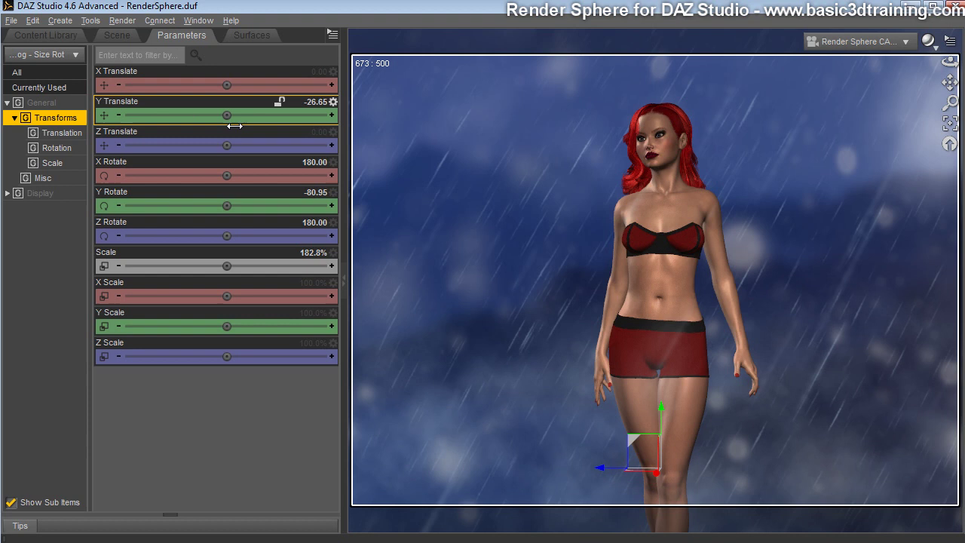
{"action": "left_click_drag", "start_coordinate": [226, 205], "coordinate": [271, 205]}
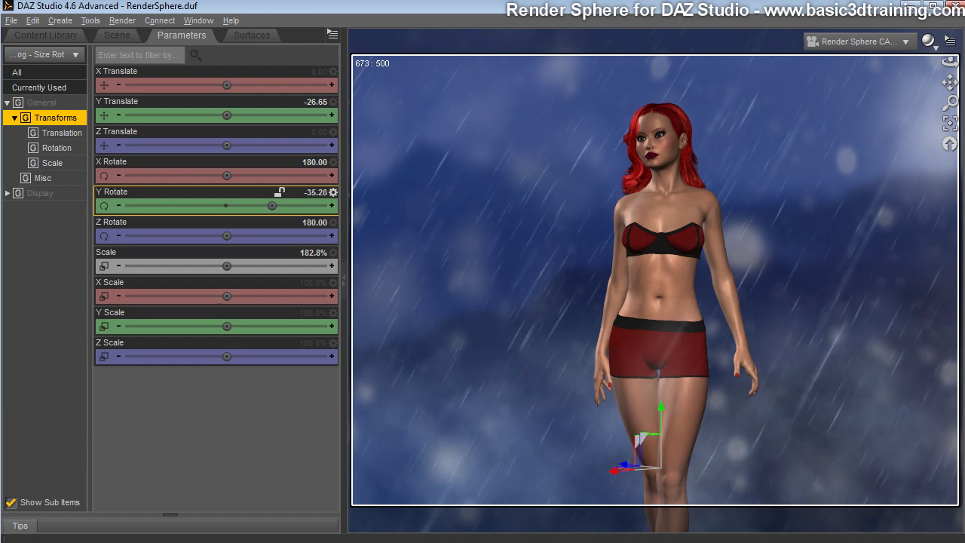
{"action": "left_click_drag", "start_coordinate": [272, 205], "coordinate": [271, 205]}
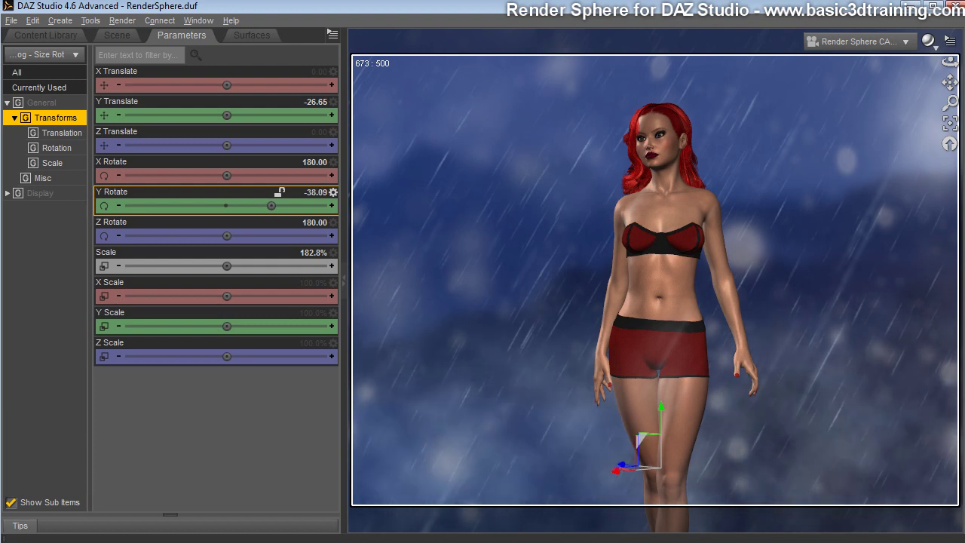
{"action": "left_click", "coordinate": [117, 35]}
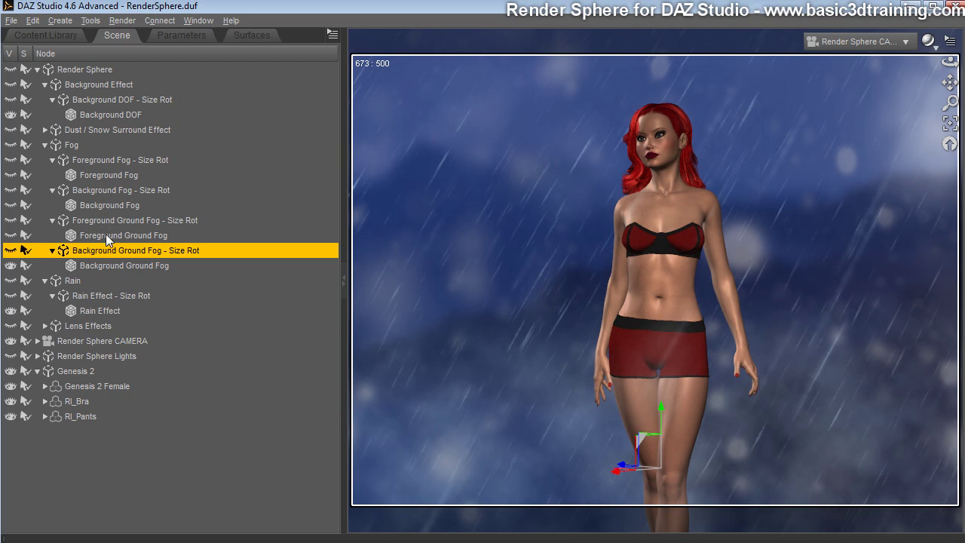
Make the Foreground Ground Fog visible and lower its Opacity Strength to 59.4%.
{"action": "left_click", "coordinate": [105, 235]}
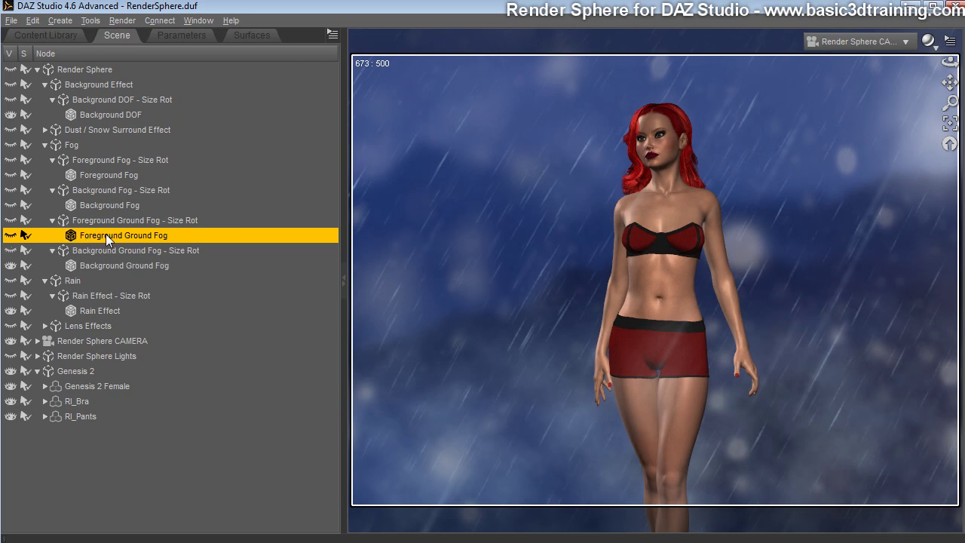
{"action": "left_click", "coordinate": [10, 236]}
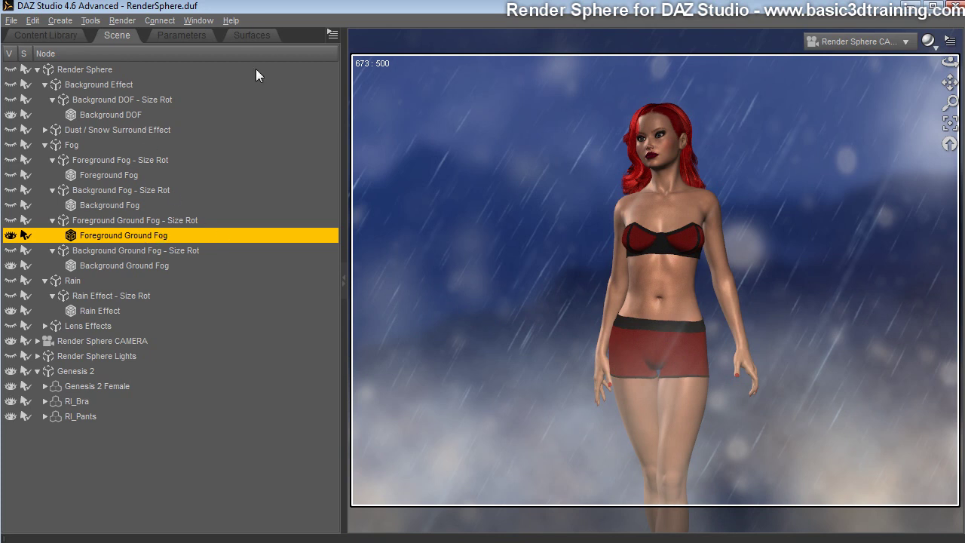
{"action": "left_click", "coordinate": [254, 37]}
{"action": "left_click", "coordinate": [85, 120]}
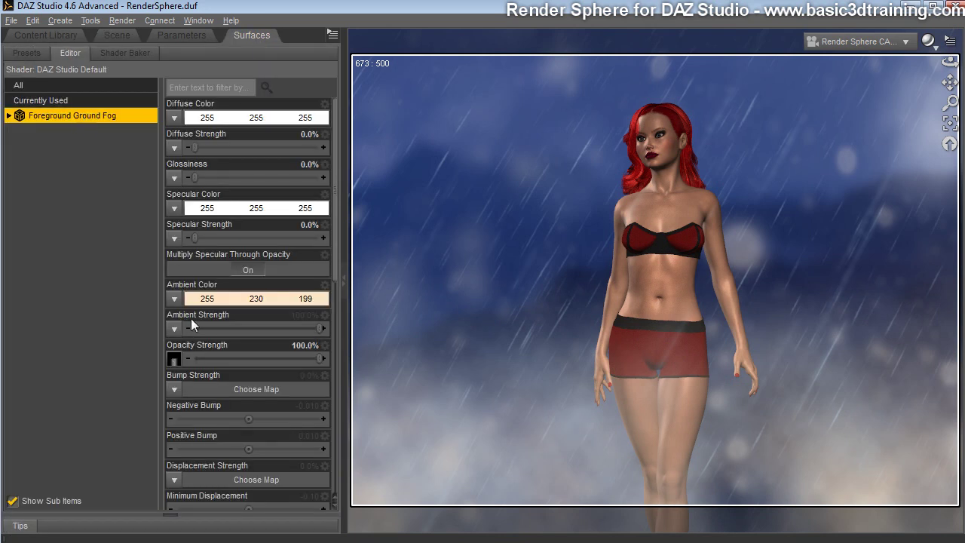
{"action": "left_click_drag", "start_coordinate": [326, 367], "coordinate": [285, 365]}
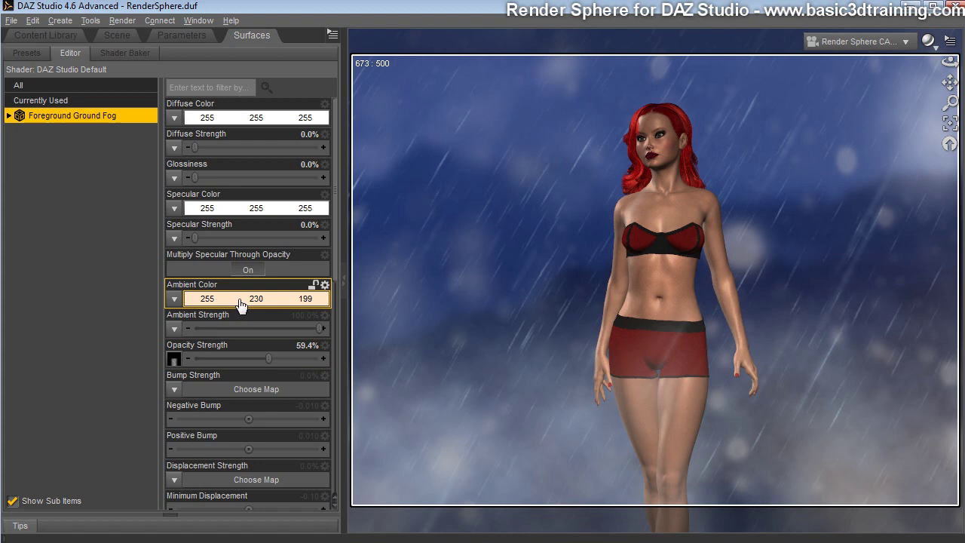
Try pink as its ambient colour, then undo to keep warm cream 255/230/199.
{"action": "left_click", "coordinate": [241, 302]}
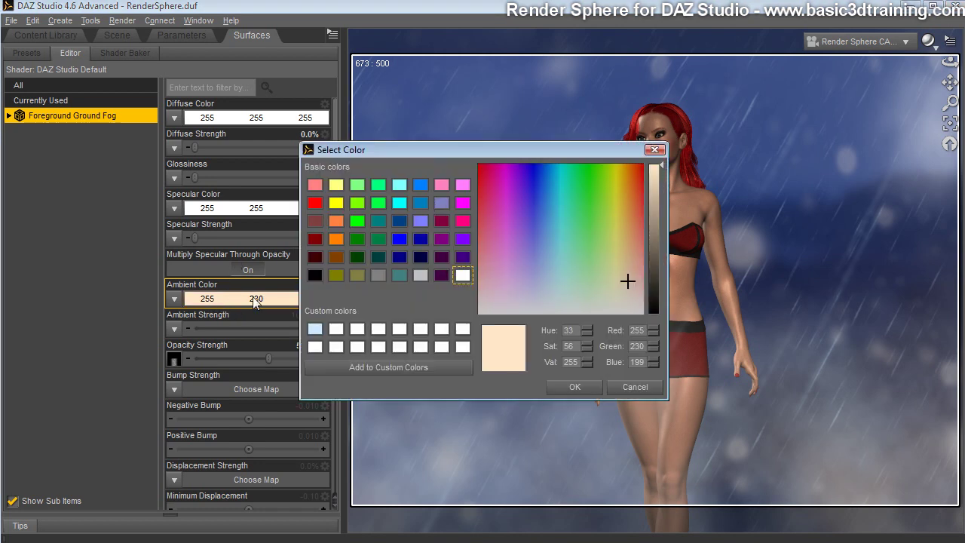
{"action": "left_click", "coordinate": [461, 221]}
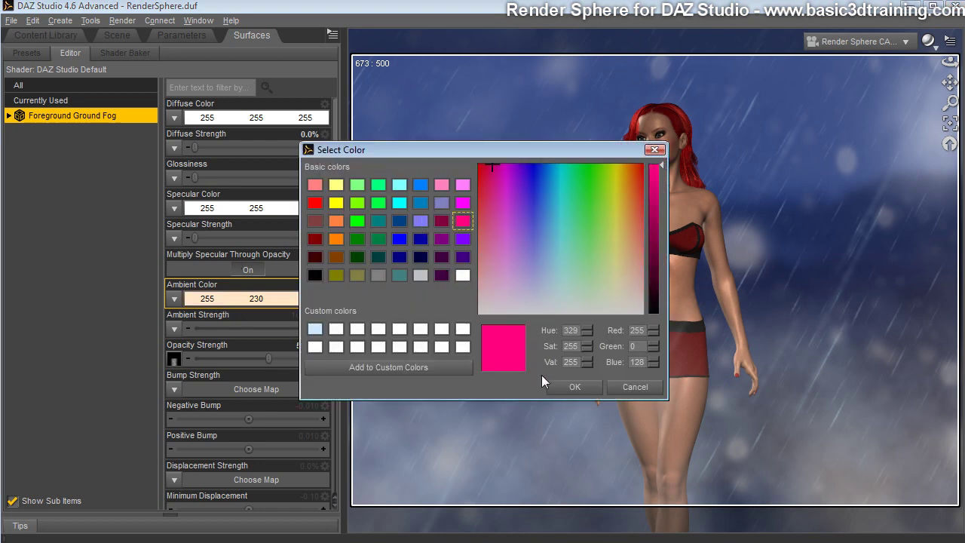
{"action": "left_click", "coordinate": [574, 386]}
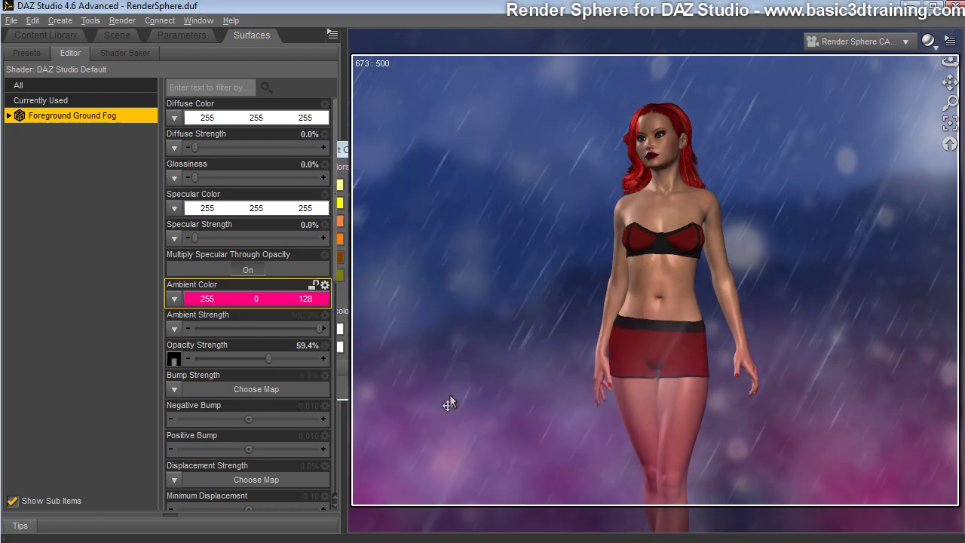
{"action": "left_click", "coordinate": [32, 21]}
{"action": "left_click", "coordinate": [33, 34]}
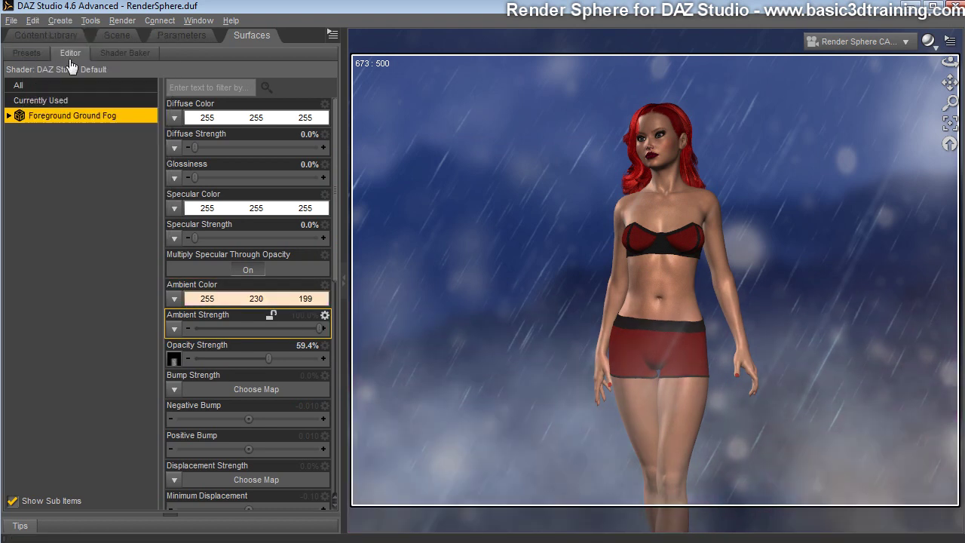
{"action": "left_click", "coordinate": [120, 35]}
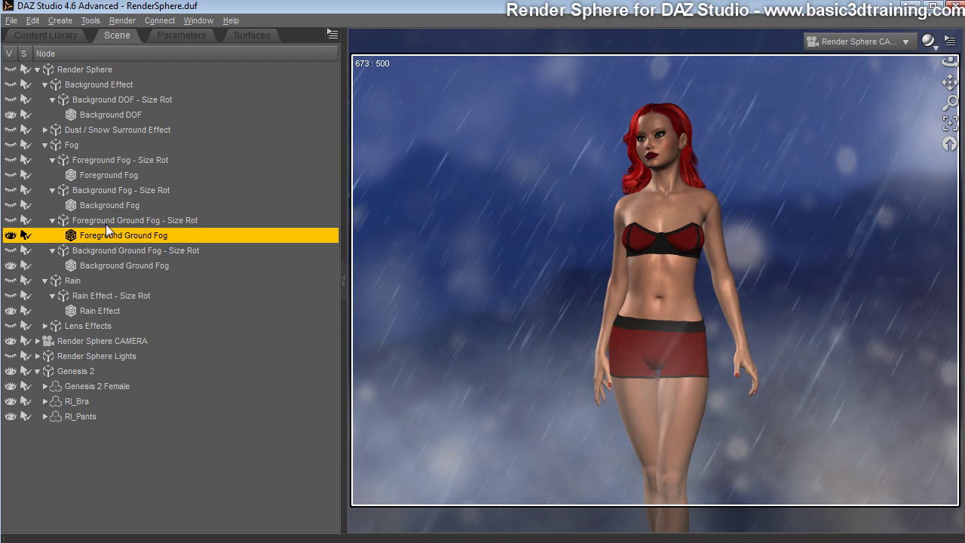
Rotate the Foreground Ground Fog sphere to Y 140.55, scale it to 111.6% and lower it to Y -11.01.
{"action": "left_click", "coordinate": [166, 220]}
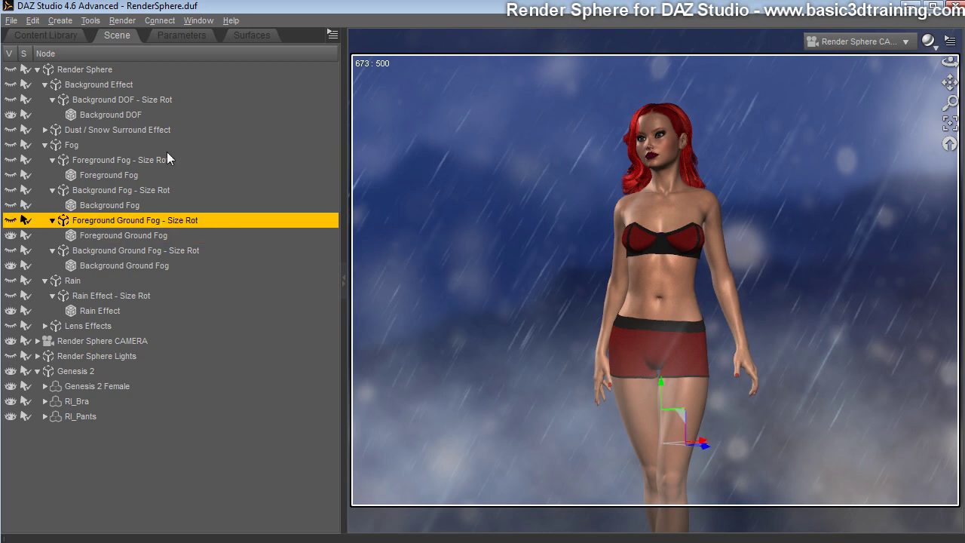
{"action": "left_click", "coordinate": [178, 38]}
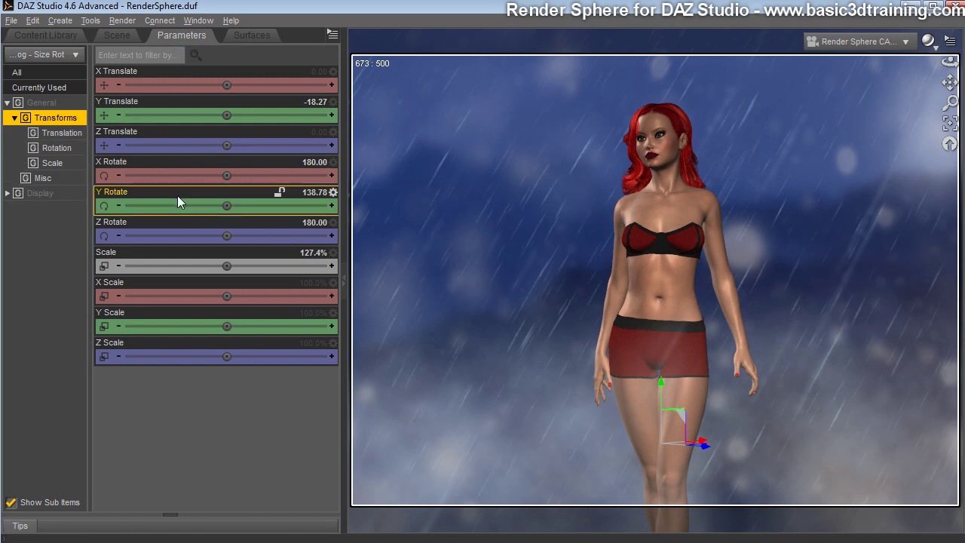
{"action": "mouse_move", "coordinate": [237, 220]}
{"action": "left_mouse_down"}
{"action": "mouse_move", "coordinate": [226, 220]}
{"action": "mouse_move", "coordinate": [248, 220]}
{"action": "mouse_move", "coordinate": [251, 205]}
{"action": "mouse_move", "coordinate": [237, 220]}
{"action": "left_mouse_up"}
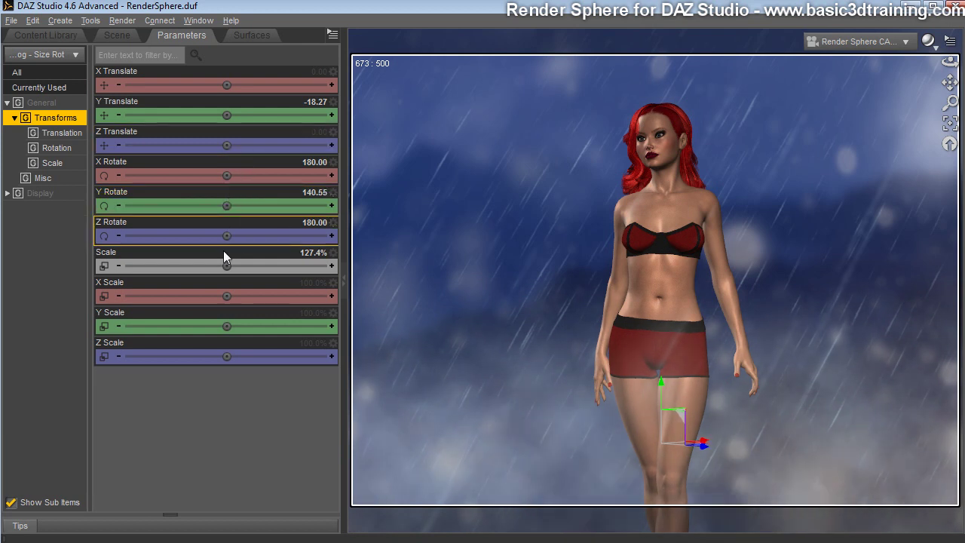
{"action": "left_click_drag", "start_coordinate": [238, 277], "coordinate": [190, 266]}
{"action": "left_click_drag", "start_coordinate": [226, 115], "coordinate": [250, 115]}
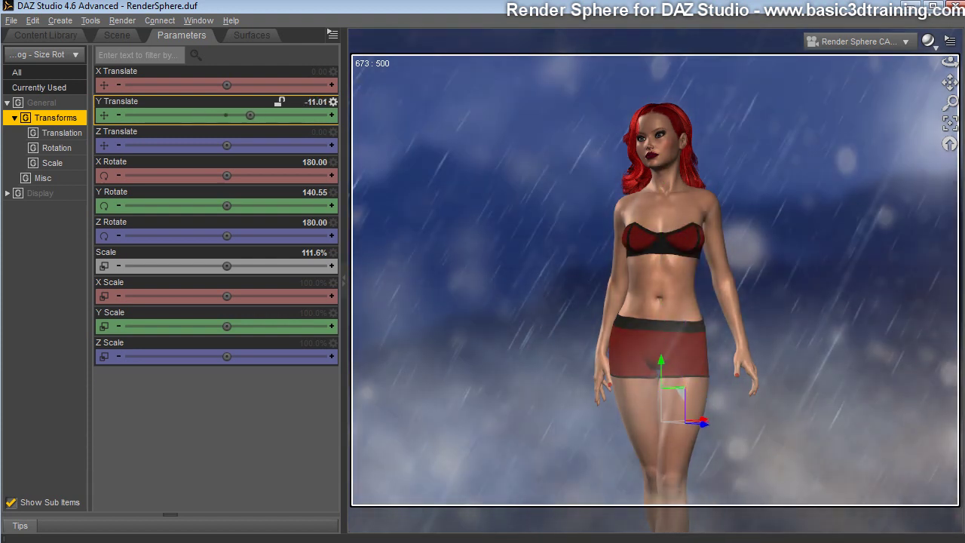
{"action": "left_click", "coordinate": [118, 36]}
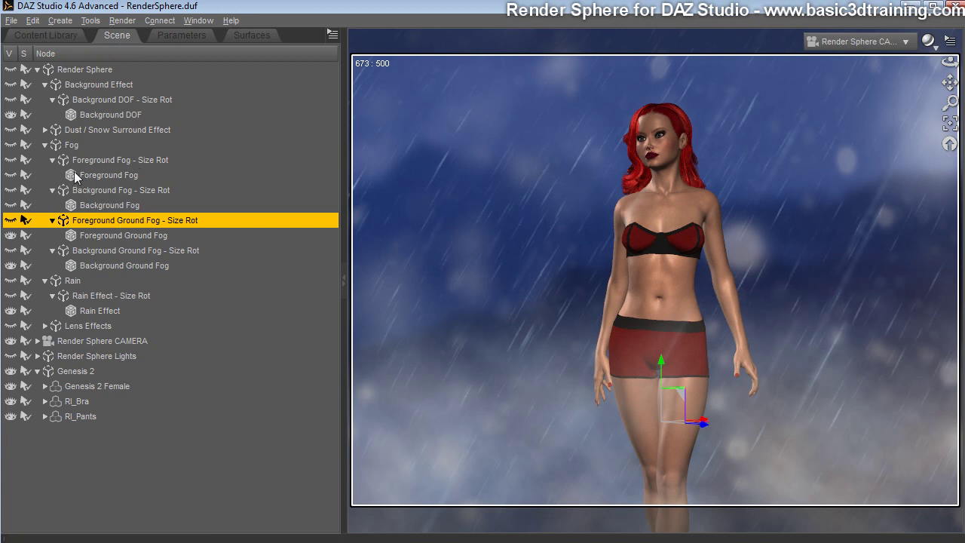
Select Surround Dust Effect Small and toggle its visibility on and off to compare.
{"action": "left_click", "coordinate": [44, 130]}
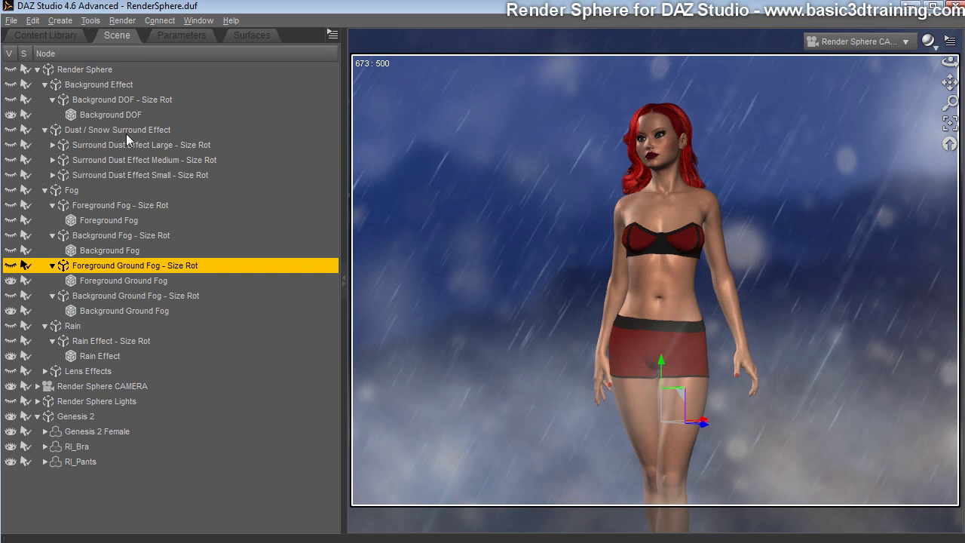
{"action": "left_click", "coordinate": [125, 175]}
{"action": "left_click", "coordinate": [52, 175]}
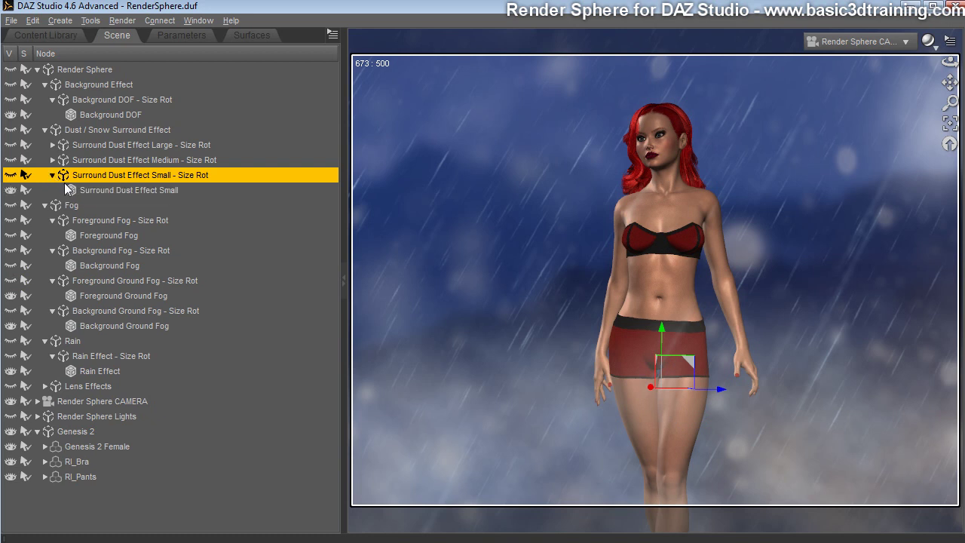
{"action": "left_click", "coordinate": [100, 191]}
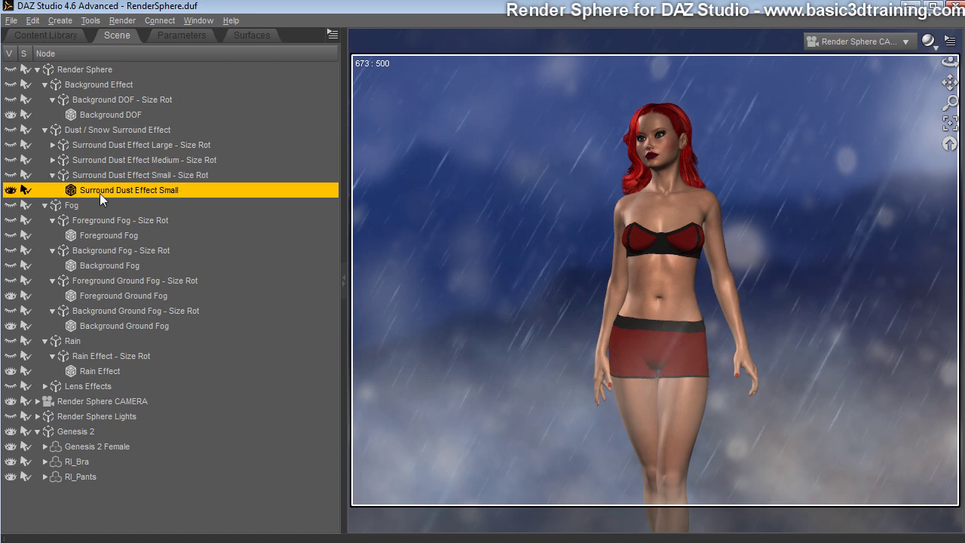
{"action": "left_click", "coordinate": [11, 193]}
{"action": "left_click", "coordinate": [12, 193]}
{"action": "left_click", "coordinate": [11, 193]}
{"action": "left_click", "coordinate": [11, 193]}
{"action": "left_click", "coordinate": [12, 193]}
Raise the small dust surface's Opacity Strength from 4.7% to 10.3%.
{"action": "left_click", "coordinate": [251, 35]}
{"action": "left_click", "coordinate": [66, 117]}
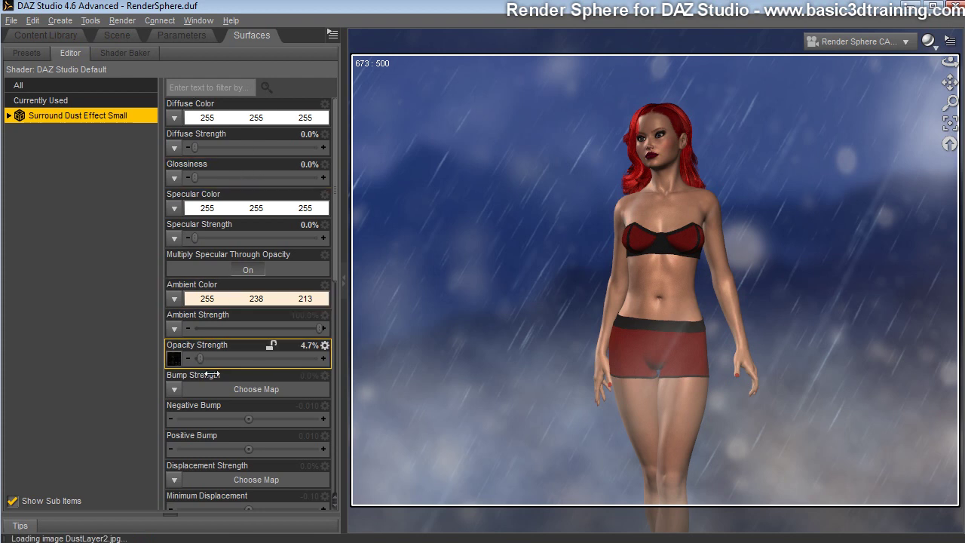
{"action": "mouse_move", "coordinate": [205, 368]}
{"action": "left_mouse_down"}
{"action": "mouse_move", "coordinate": [265, 369]}
{"action": "mouse_move", "coordinate": [202, 369]}
{"action": "mouse_move", "coordinate": [218, 371]}
{"action": "left_mouse_up"}
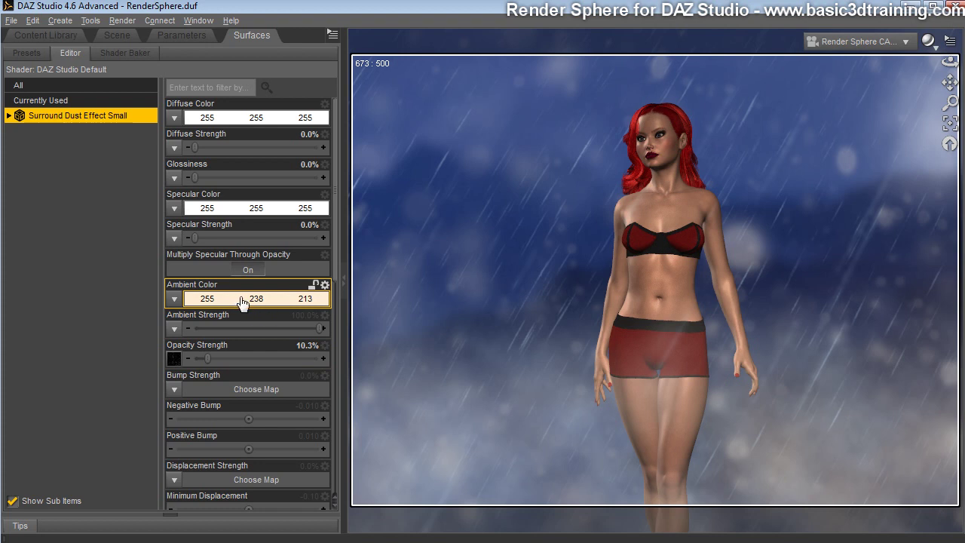
{"action": "left_click", "coordinate": [127, 38]}
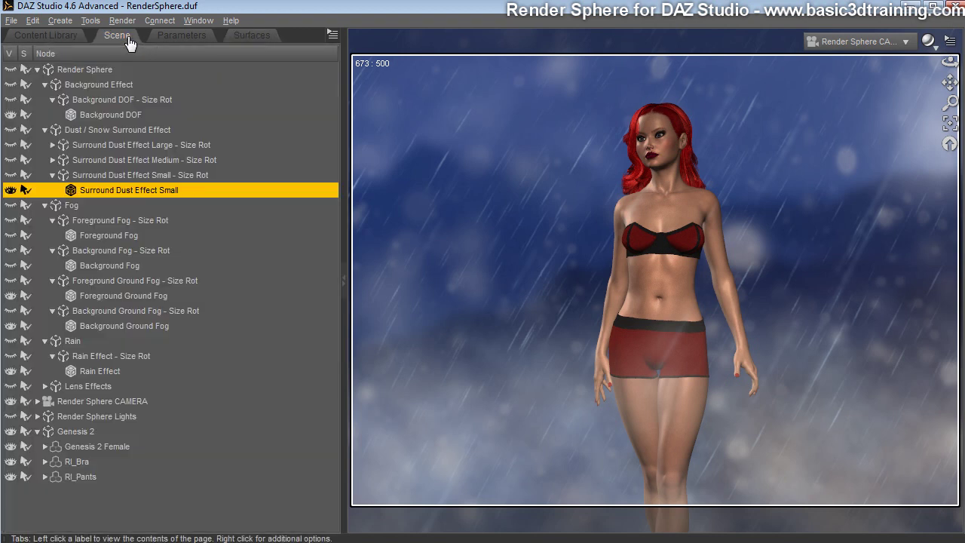
Expand the medium surround dust group and select Surround Dust Effect Medium.
{"action": "left_click", "coordinate": [146, 161]}
{"action": "left_click", "coordinate": [52, 160]}
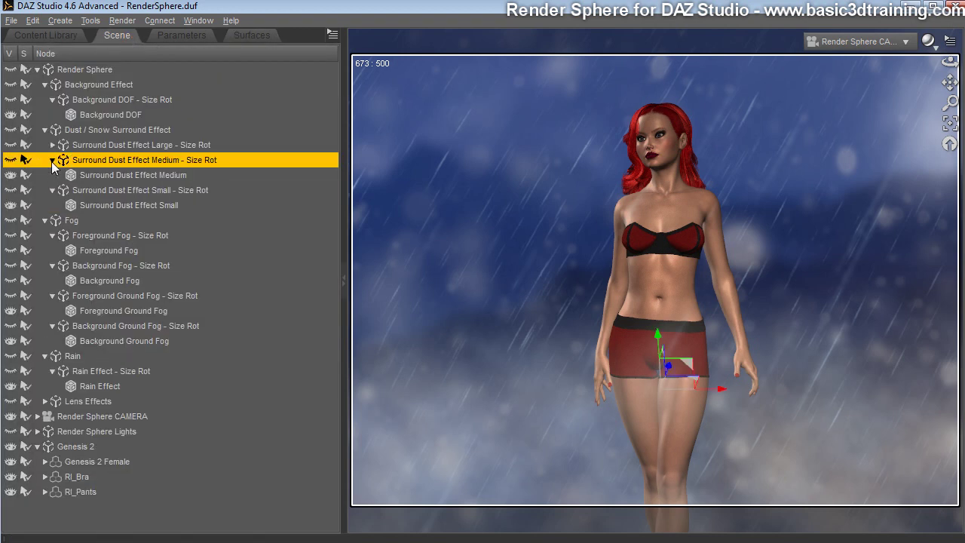
{"action": "left_click", "coordinate": [116, 176]}
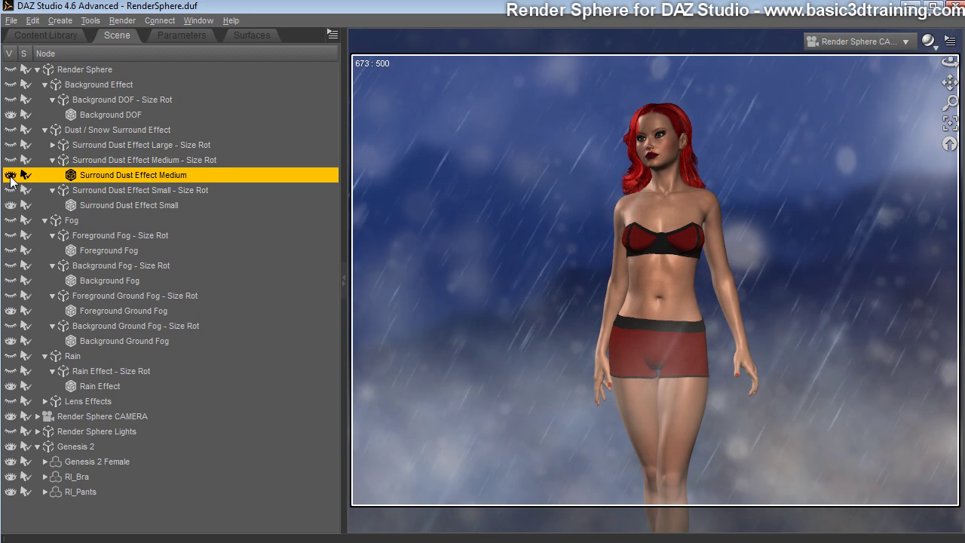
Select Surround Dust Effect Large and raise its surface Opacity Strength to 48.5%.
{"action": "left_click", "coordinate": [89, 147]}
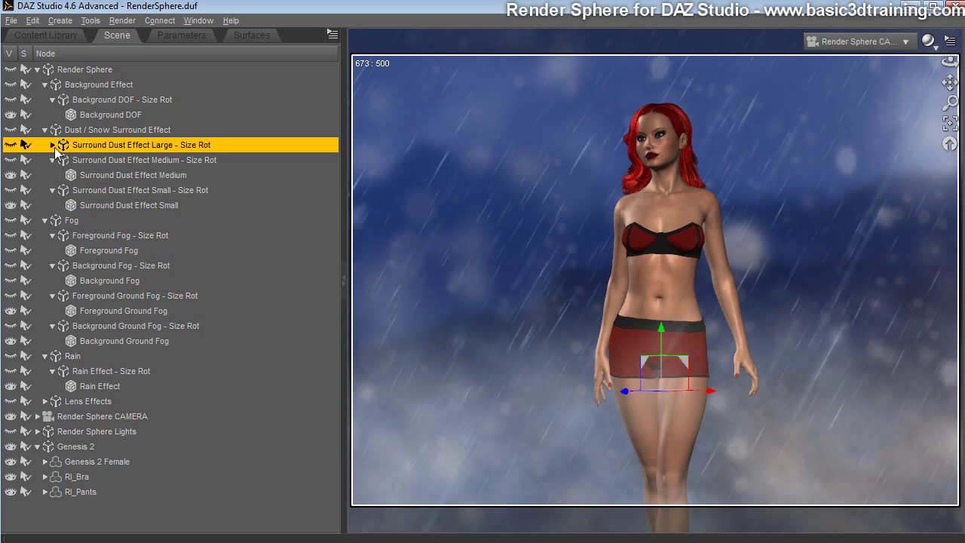
{"action": "left_click", "coordinate": [52, 146]}
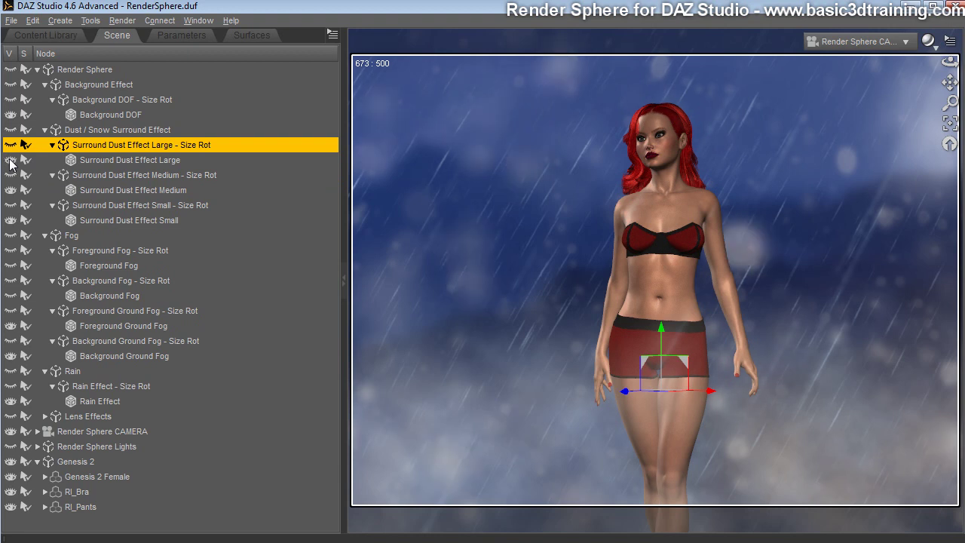
{"action": "left_click", "coordinate": [98, 160]}
{"action": "left_click", "coordinate": [251, 36]}
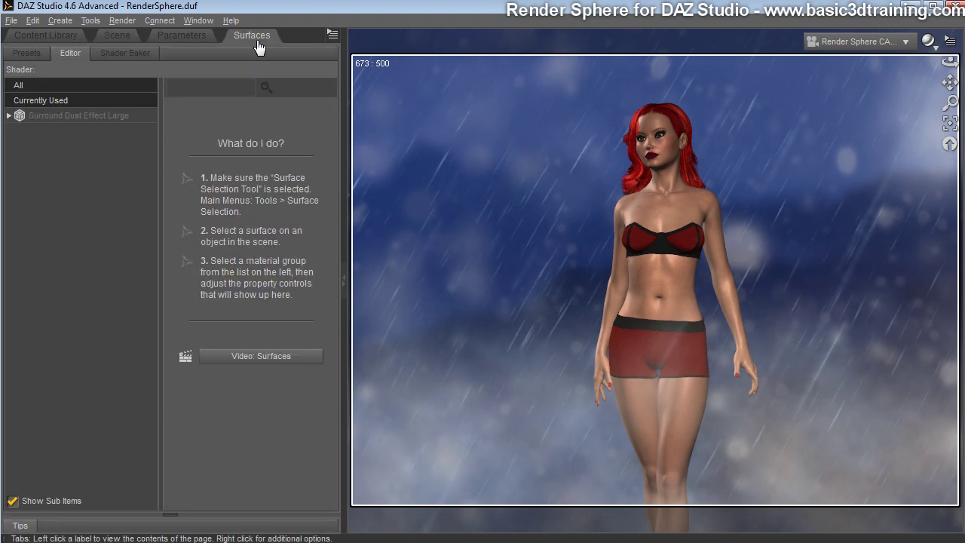
{"action": "left_click", "coordinate": [99, 121]}
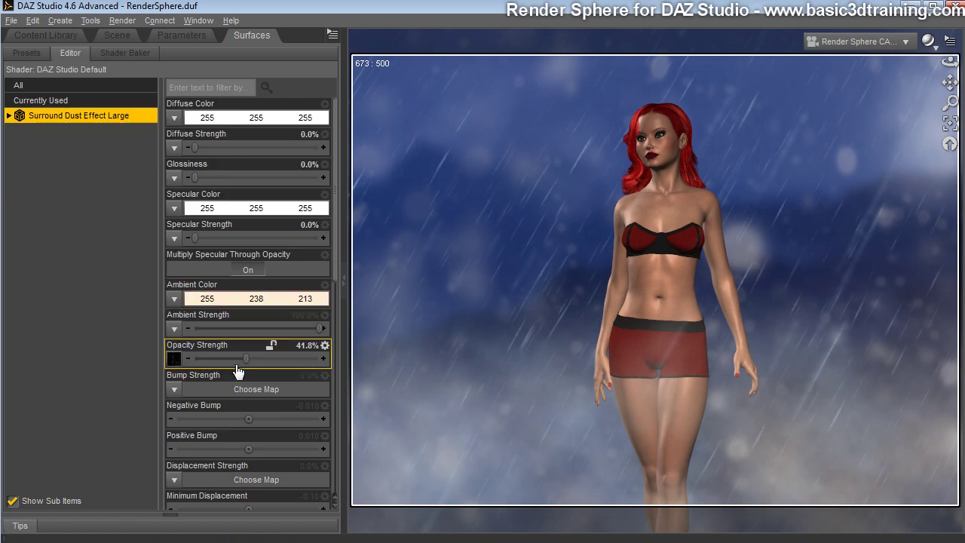
{"action": "mouse_move", "coordinate": [251, 370]}
{"action": "left_mouse_down"}
{"action": "mouse_move", "coordinate": [275, 374]}
{"action": "mouse_move", "coordinate": [266, 371]}
{"action": "left_mouse_up"}
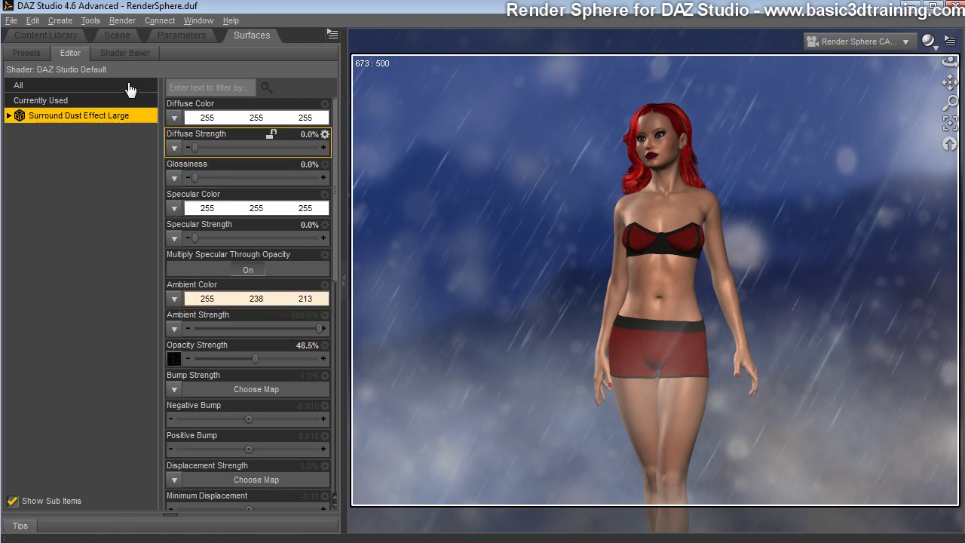
Collapse the dust group and set the Background DOF surface's Ambient Strength to 55.2%.
{"action": "left_click", "coordinate": [117, 36]}
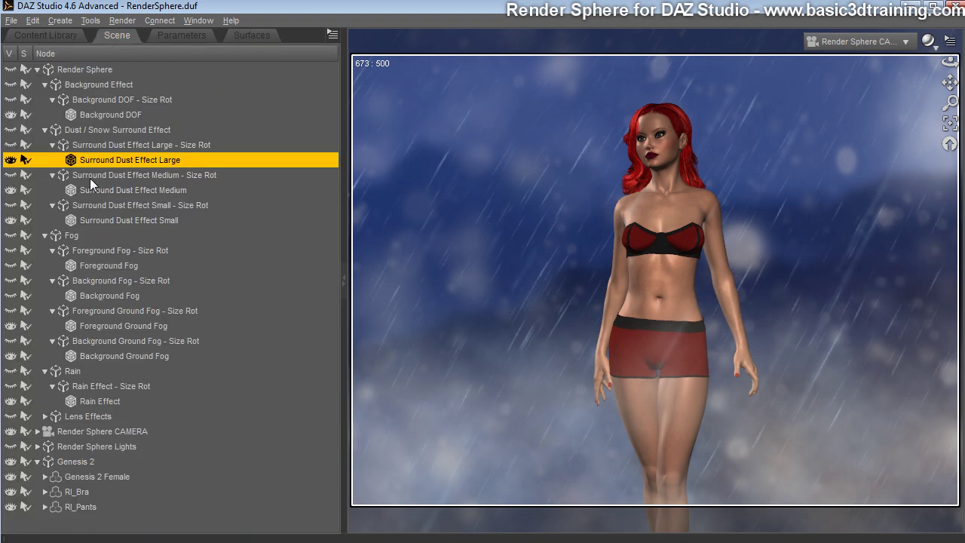
{"action": "left_click", "coordinate": [45, 130]}
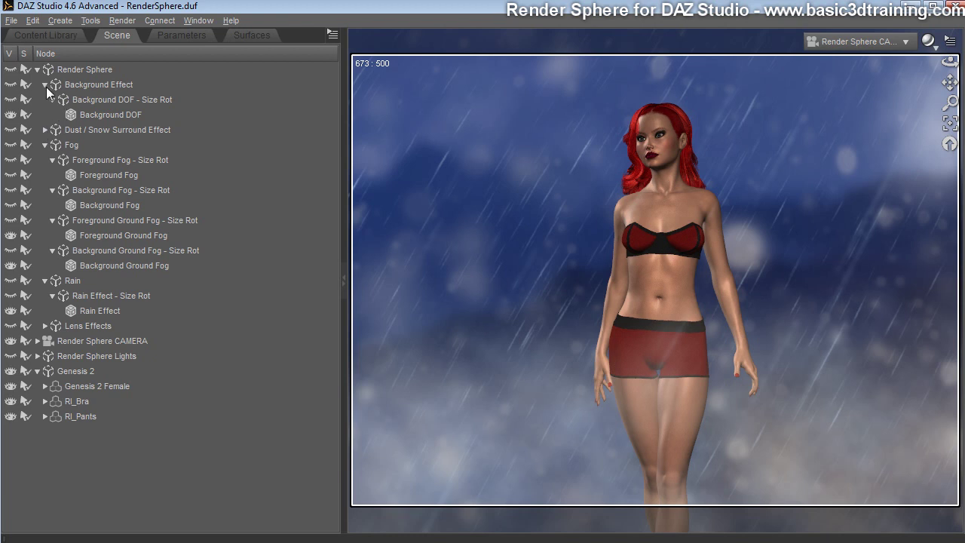
{"action": "left_click", "coordinate": [109, 115]}
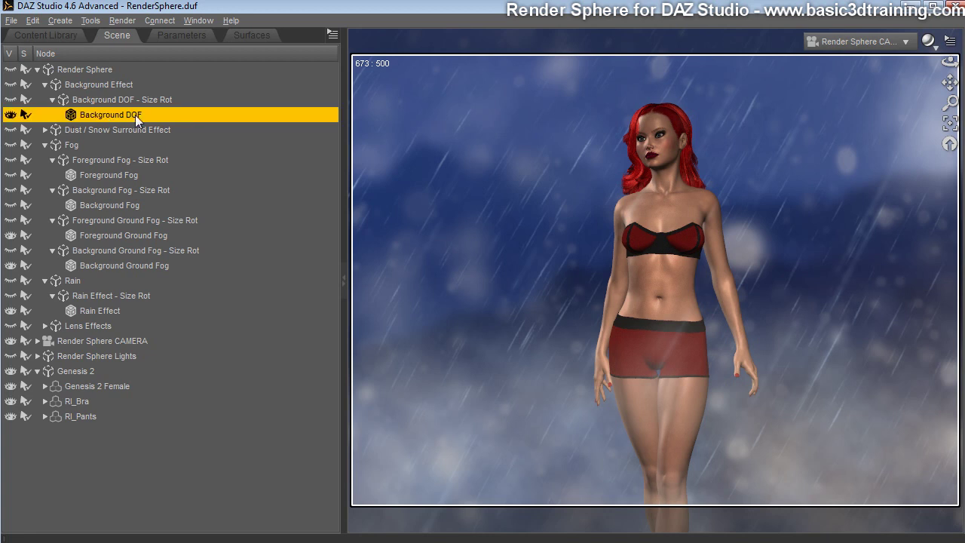
{"action": "left_click", "coordinate": [256, 39]}
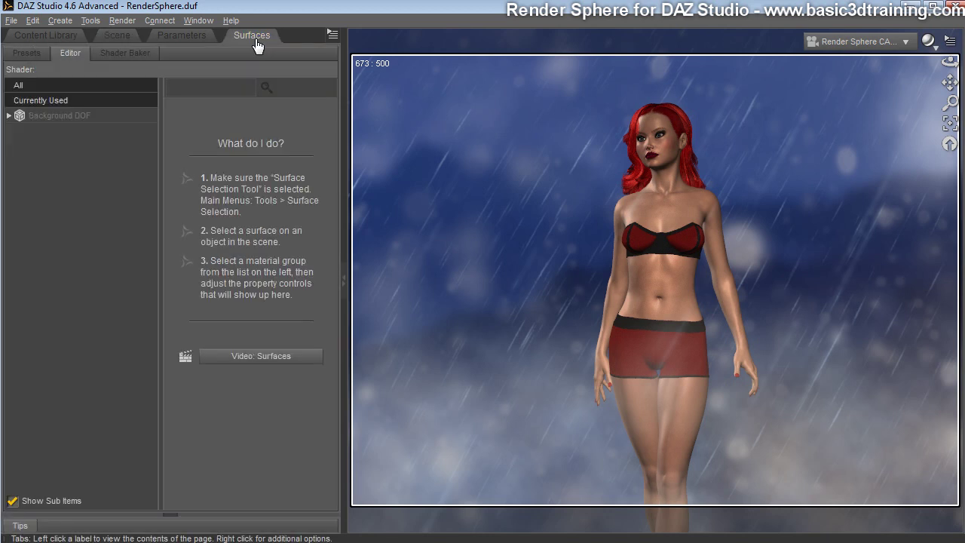
{"action": "left_click", "coordinate": [70, 119]}
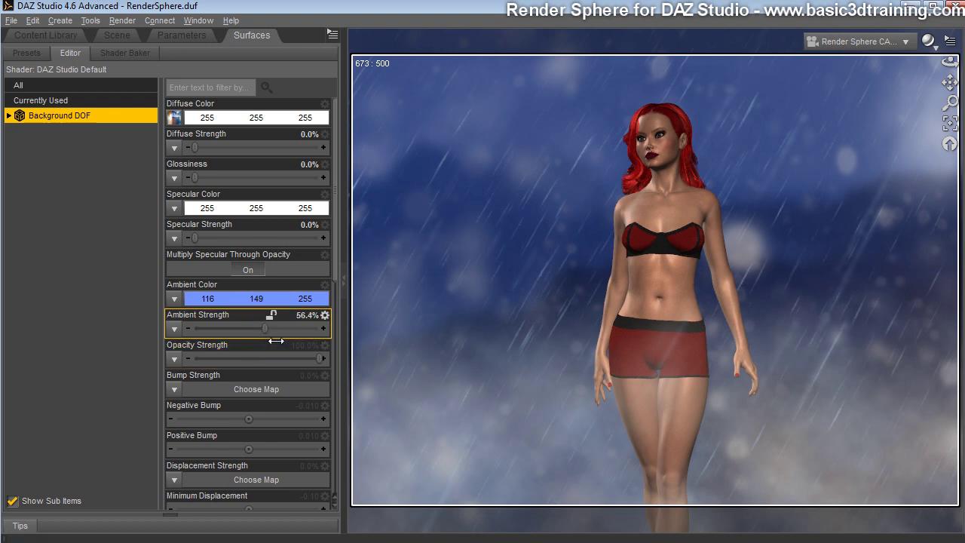
{"action": "mouse_move", "coordinate": [276, 341]}
{"action": "left_mouse_down"}
{"action": "mouse_move", "coordinate": [324, 342]}
{"action": "mouse_move", "coordinate": [175, 346]}
{"action": "mouse_move", "coordinate": [286, 351]}
{"action": "mouse_move", "coordinate": [274, 351]}
{"action": "left_mouse_up"}
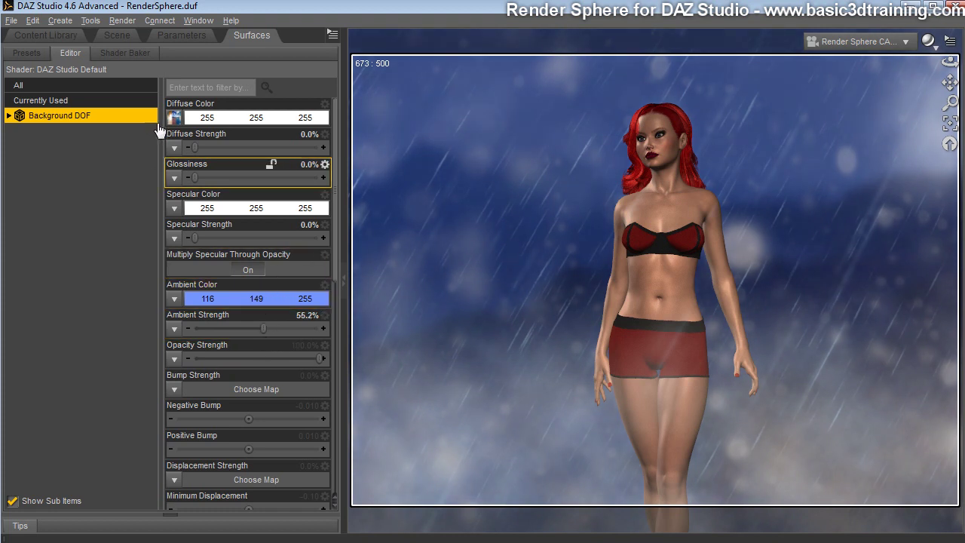
{"action": "left_click", "coordinate": [128, 39]}
Rotate Background DOF - Size Rot to Y -425.59, keep 1000% scale, and lower it to Y -36.86.
{"action": "left_click", "coordinate": [95, 100]}
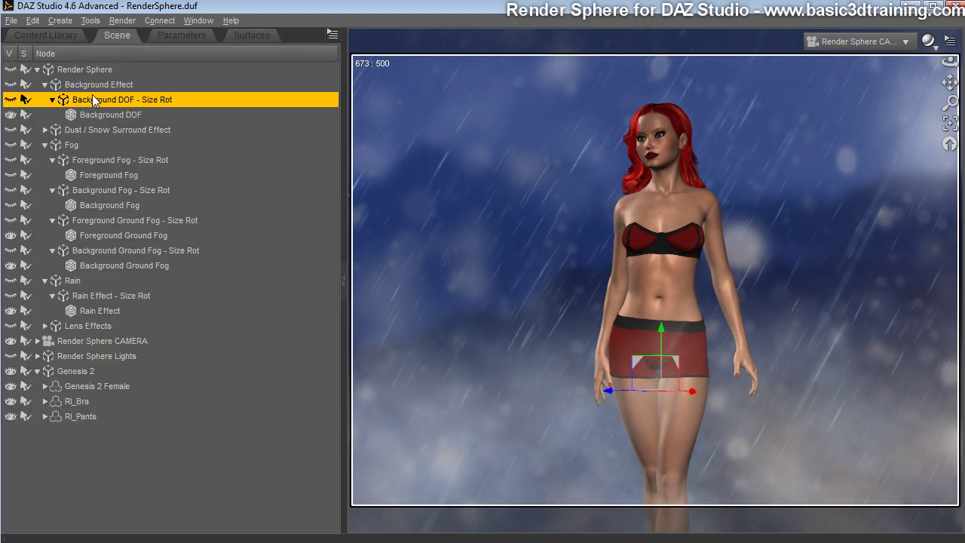
{"action": "left_click", "coordinate": [186, 37]}
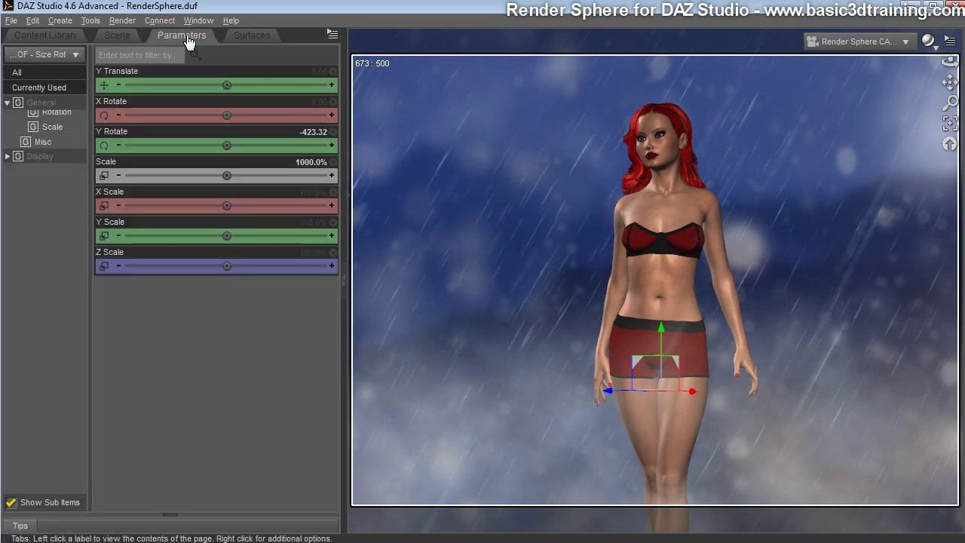
{"action": "left_click_drag", "start_coordinate": [238, 155], "coordinate": [156, 174]}
{"action": "left_click", "coordinate": [32, 20]}
{"action": "left_click", "coordinate": [44, 37]}
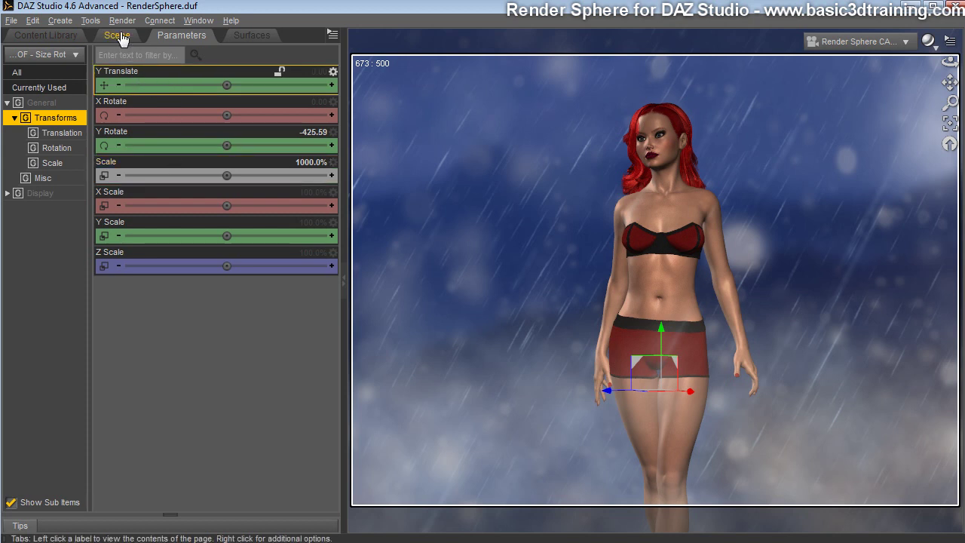
{"action": "mouse_move", "coordinate": [226, 84]}
{"action": "left_mouse_down"}
{"action": "mouse_move", "coordinate": [254, 84]}
{"action": "mouse_move", "coordinate": [188, 85]}
{"action": "mouse_move", "coordinate": [238, 96]}
{"action": "left_mouse_up"}
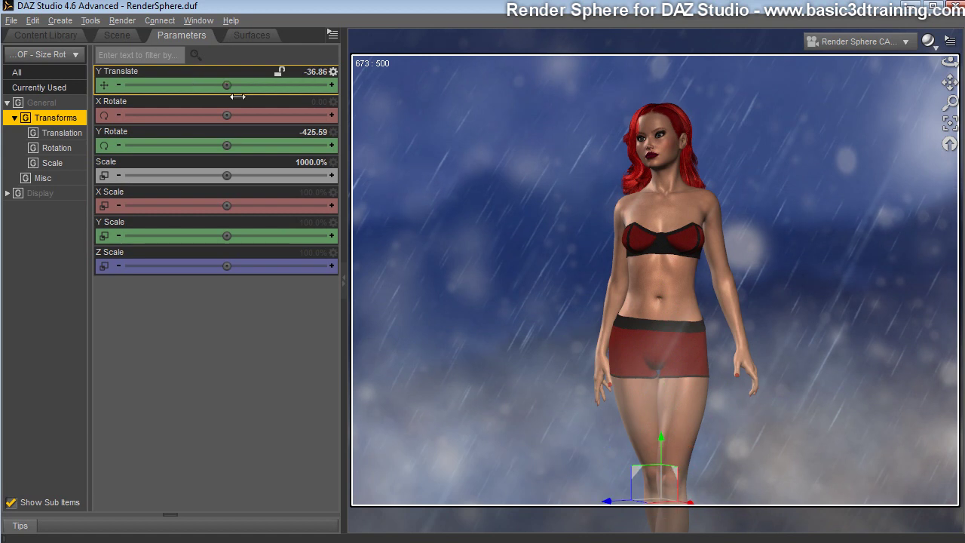
{"action": "left_click", "coordinate": [118, 36]}
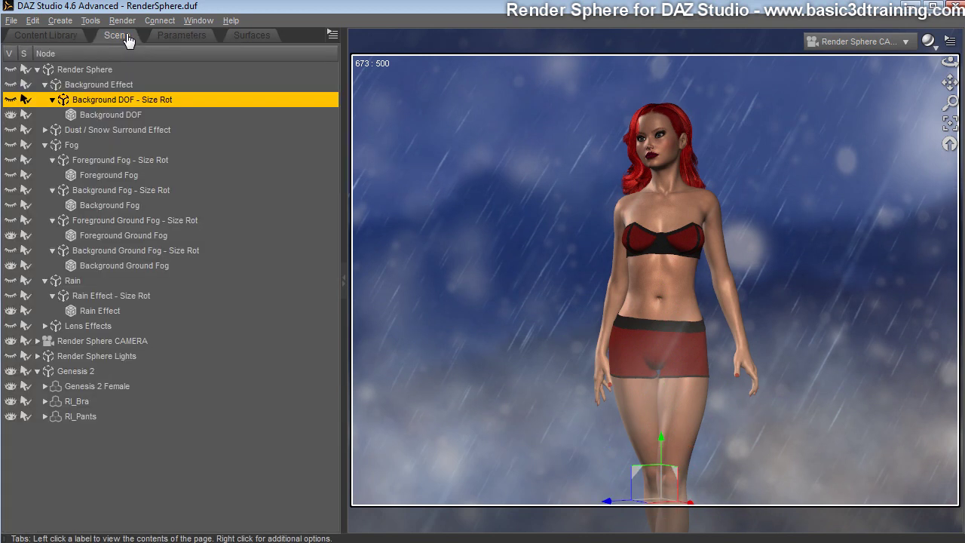
{"action": "left_click", "coordinate": [45, 85]}
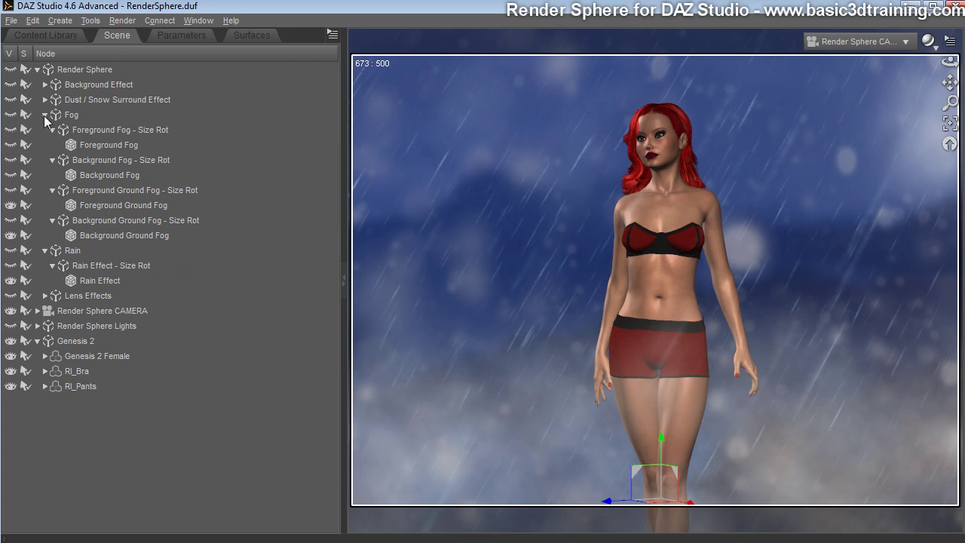
{"action": "left_click", "coordinate": [45, 116]}
{"action": "left_click", "coordinate": [46, 132]}
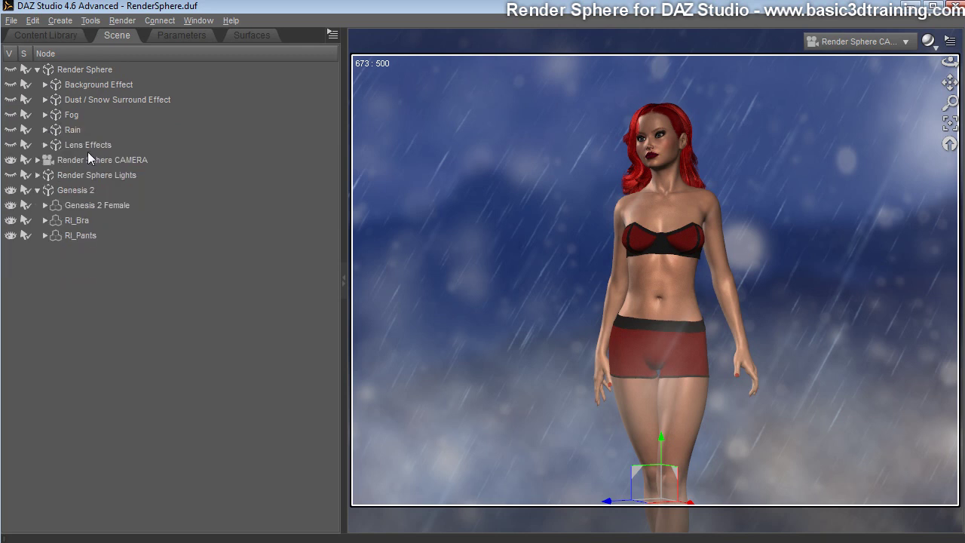
{"action": "left_click", "coordinate": [78, 147]}
{"action": "left_click", "coordinate": [45, 145]}
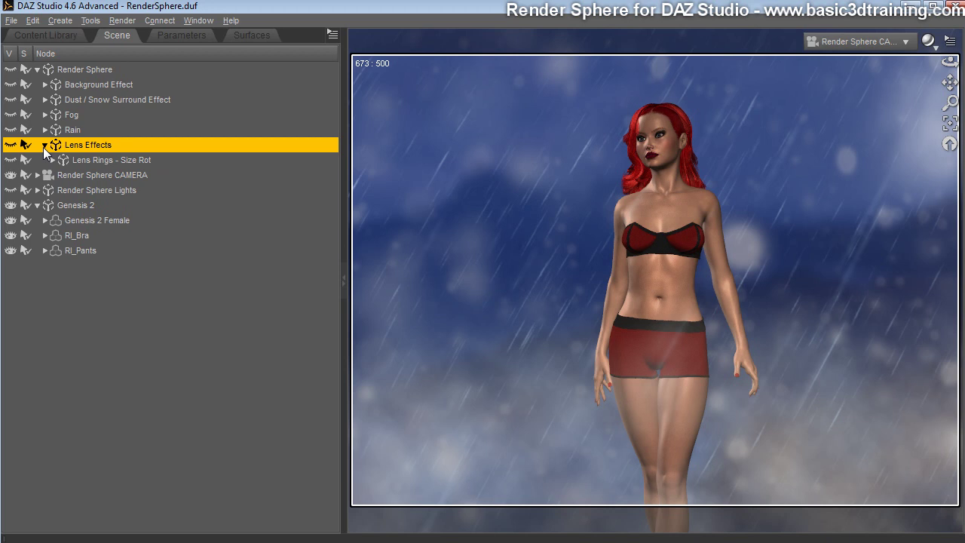
{"action": "left_click", "coordinate": [51, 160]}
{"action": "left_click", "coordinate": [87, 175]}
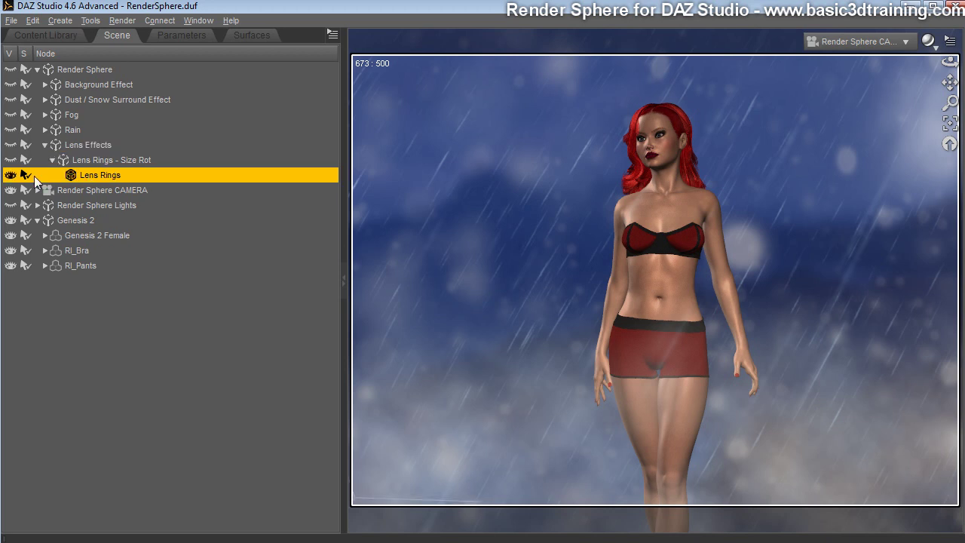
{"action": "left_click", "coordinate": [11, 175]}
{"action": "left_click", "coordinate": [11, 176]}
{"action": "left_click", "coordinate": [10, 176]}
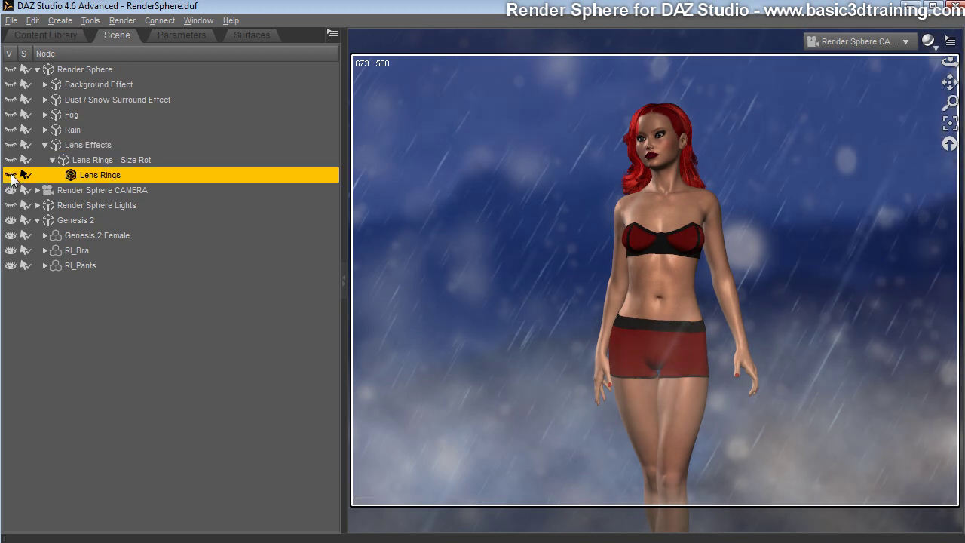
{"action": "left_click", "coordinate": [11, 176]}
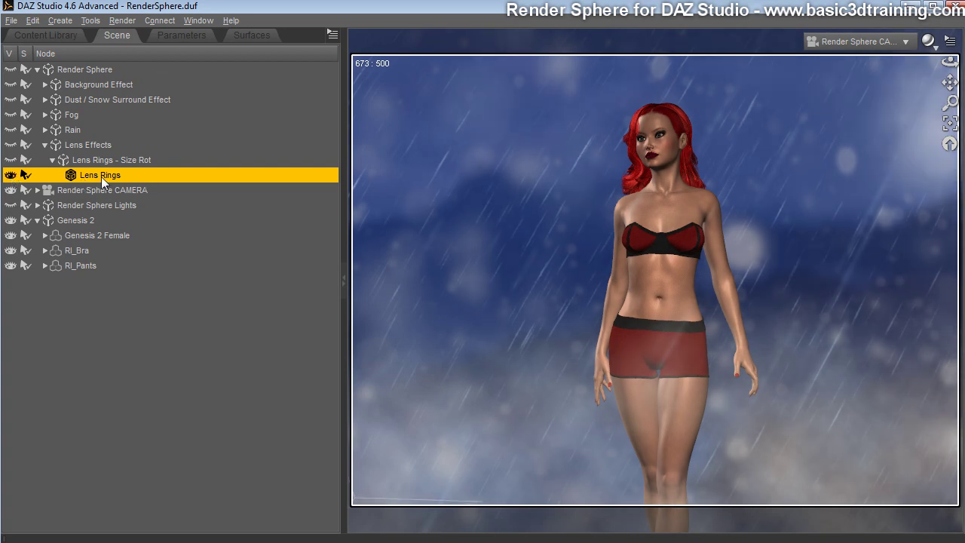
{"action": "left_click", "coordinate": [248, 35]}
{"action": "left_click", "coordinate": [54, 118]}
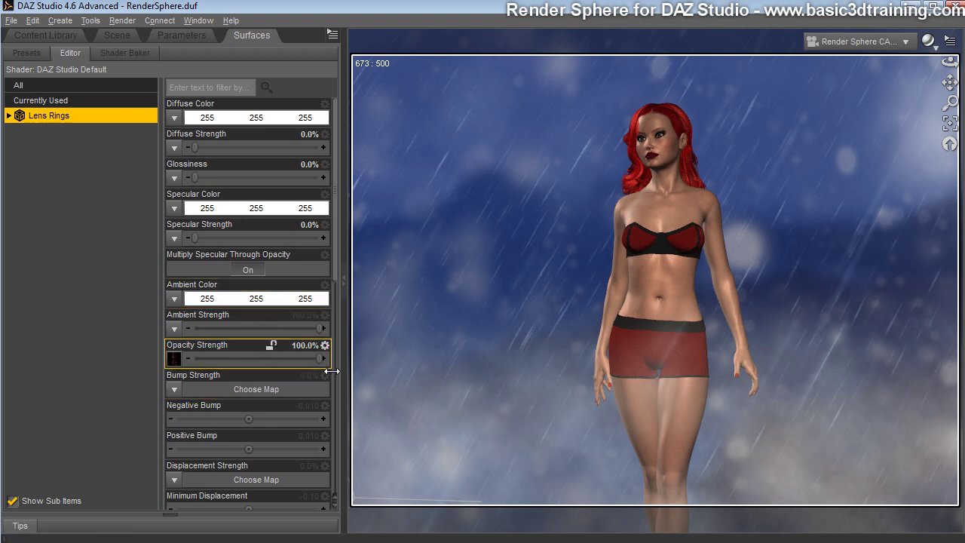
{"action": "left_click_drag", "start_coordinate": [332, 370], "coordinate": [354, 375]}
{"action": "left_click", "coordinate": [122, 36]}
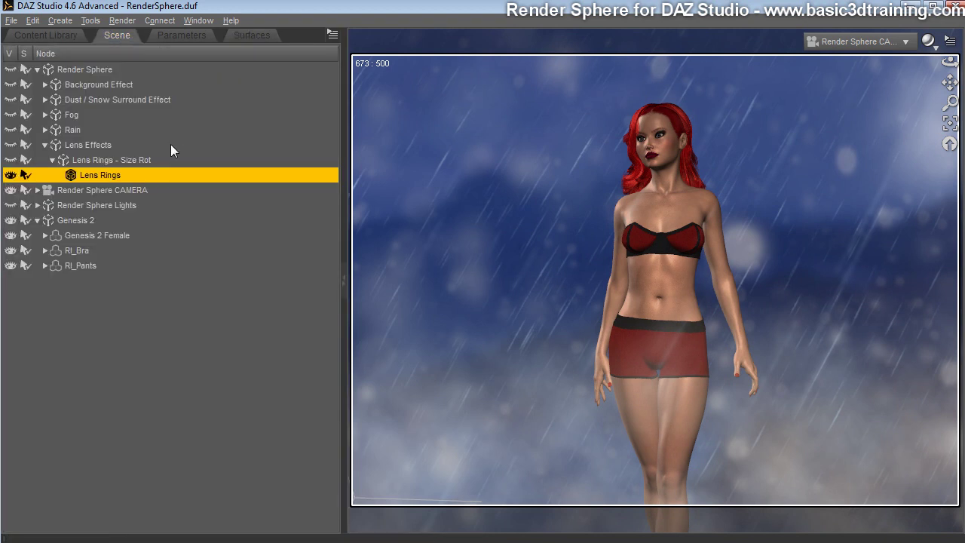
Set Lens Rings - Size Rot to Y Rotate -204.78, Scale 133.6% and Y Translate 81.68.
{"action": "left_click", "coordinate": [107, 154]}
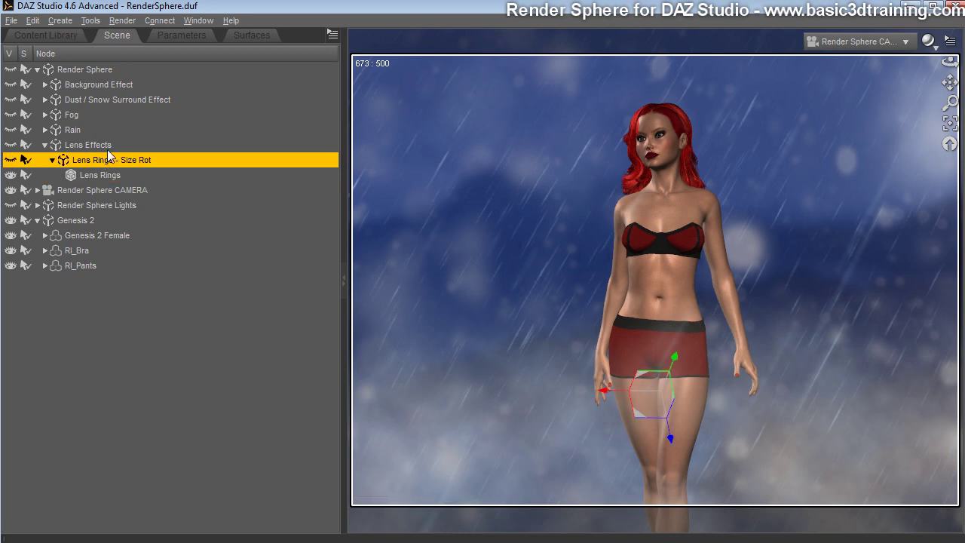
{"action": "left_click", "coordinate": [181, 36]}
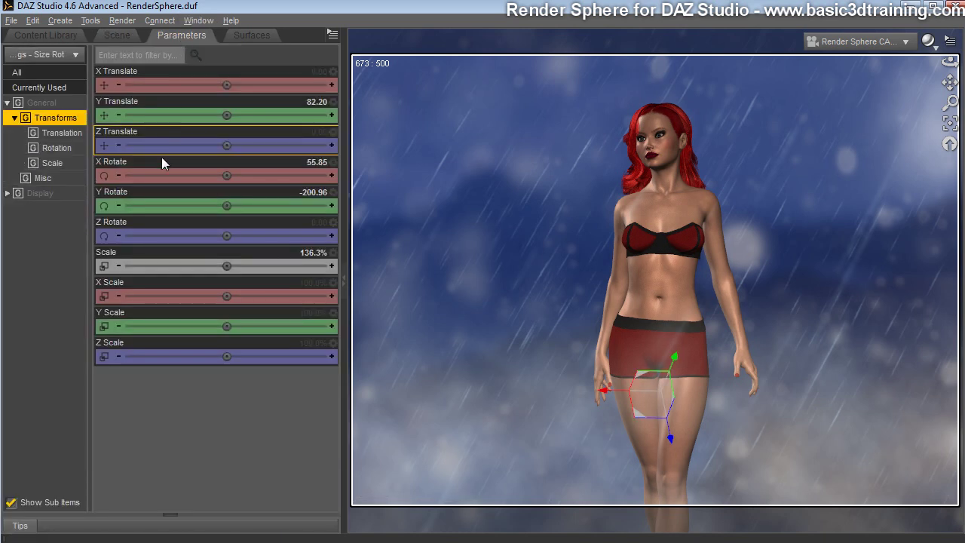
{"action": "left_click_drag", "start_coordinate": [230, 203], "coordinate": [203, 205]}
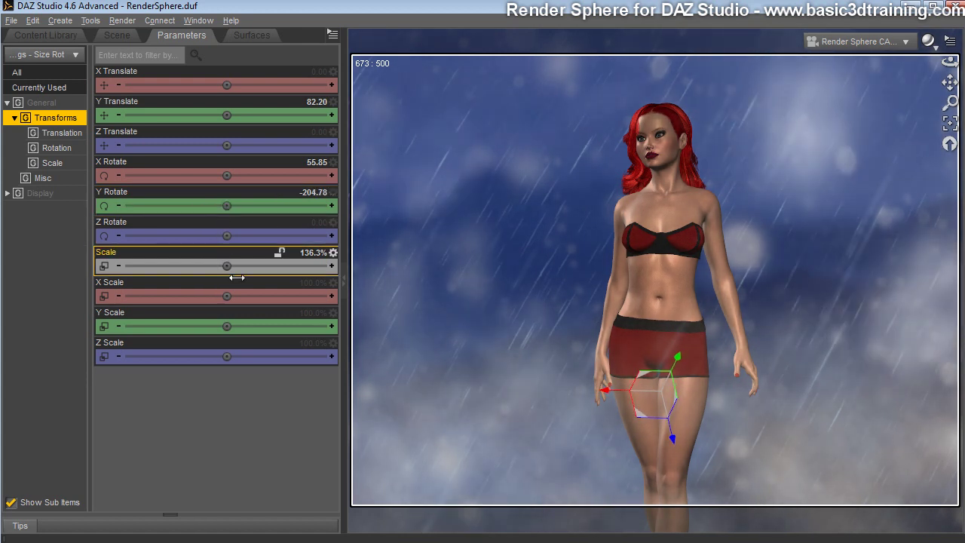
{"action": "left_click_drag", "start_coordinate": [236, 278], "coordinate": [216, 277]}
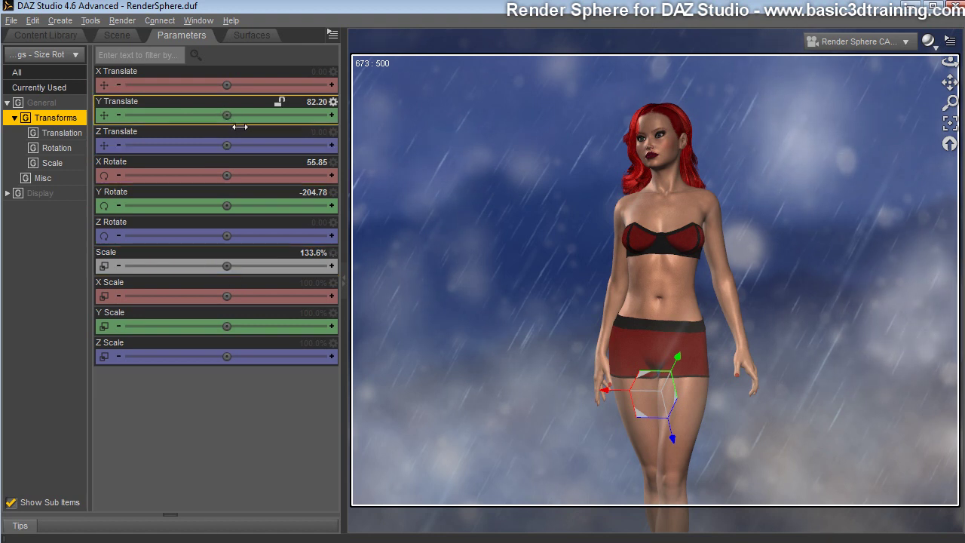
{"action": "left_click_drag", "start_coordinate": [227, 114], "coordinate": [217, 115]}
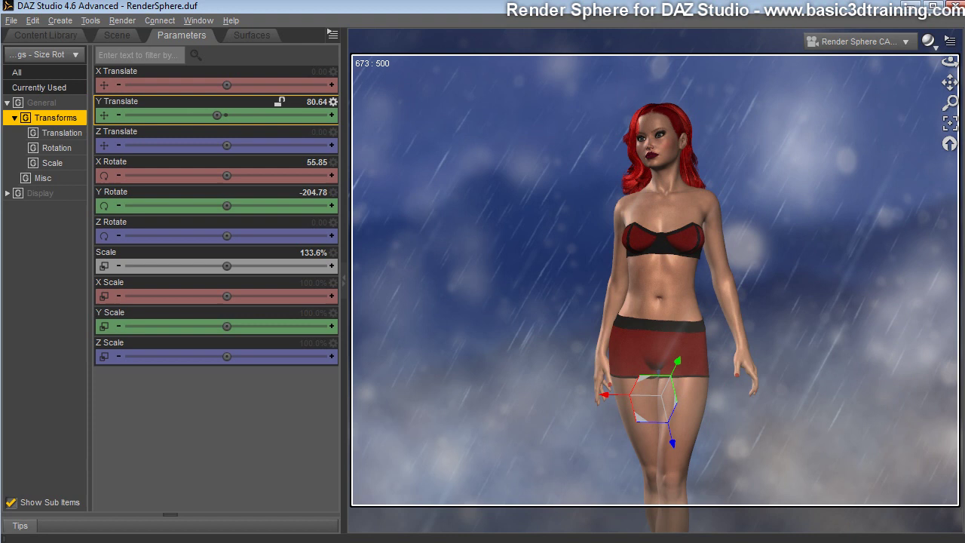
{"action": "left_click", "coordinate": [113, 36]}
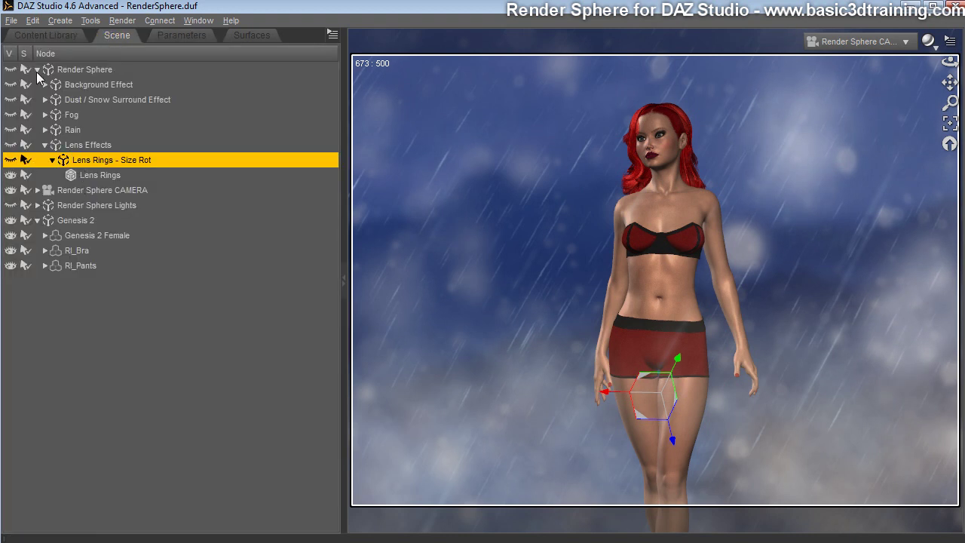
Collapse the Render Sphere and Genesis 2 branches and check the Render Sphere camera's Camera Light.
{"action": "left_click", "coordinate": [37, 70]}
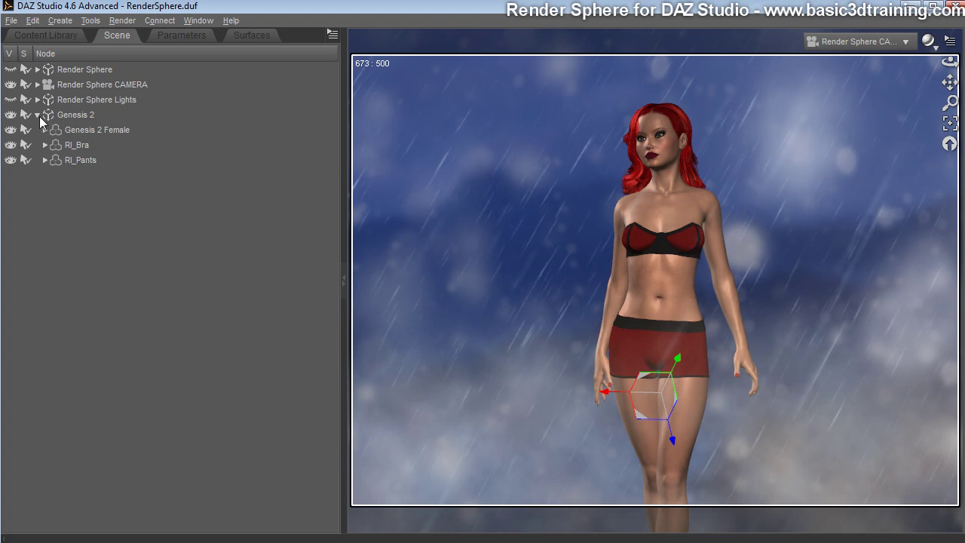
{"action": "left_click", "coordinate": [37, 115]}
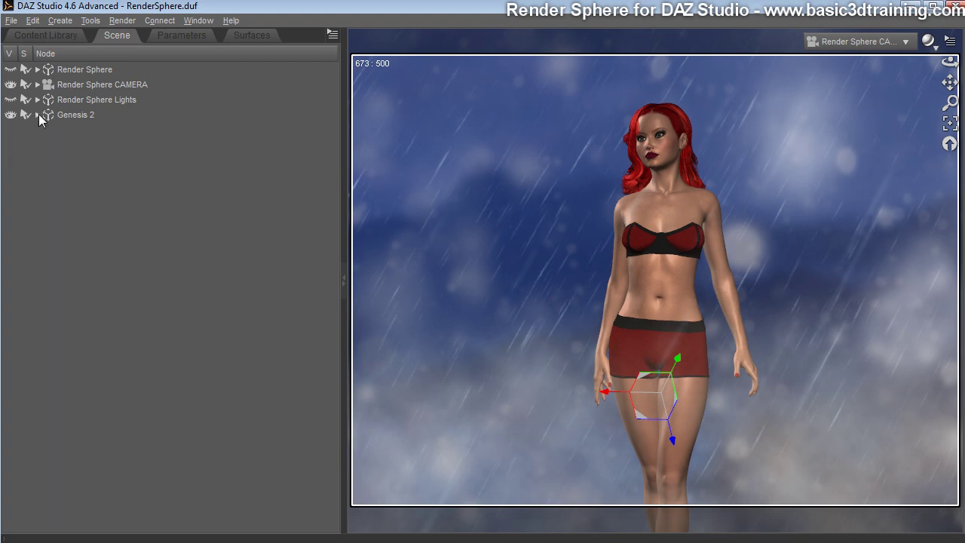
{"action": "left_click", "coordinate": [73, 88]}
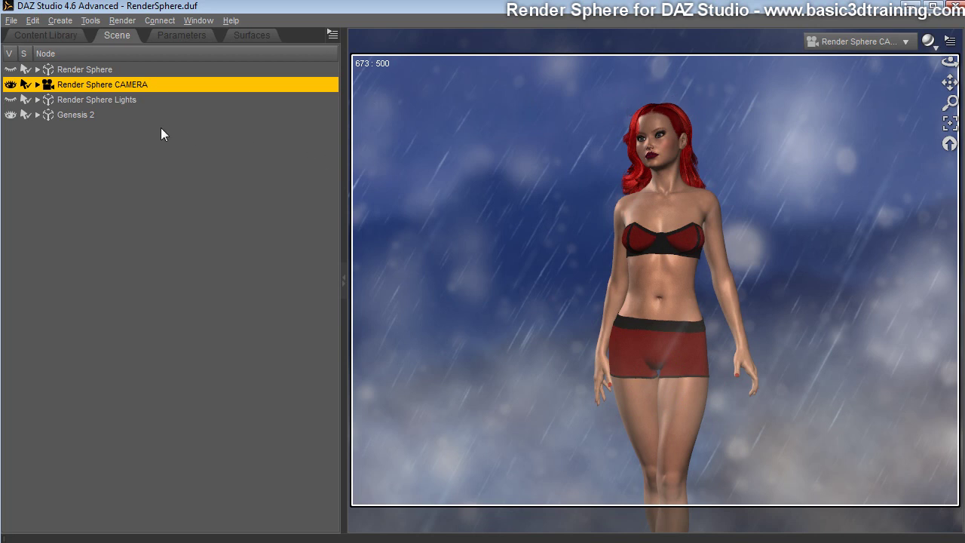
{"action": "left_click", "coordinate": [38, 84]}
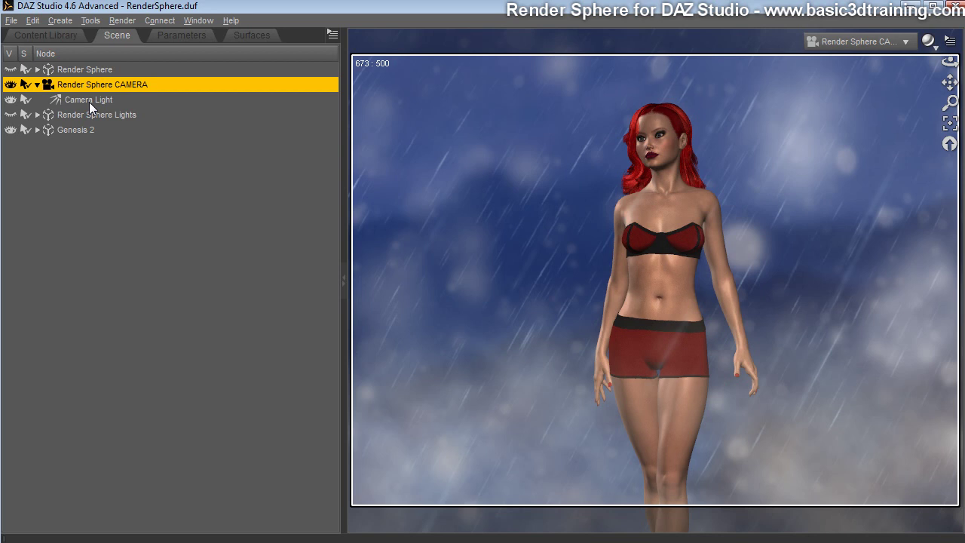
{"action": "left_click", "coordinate": [38, 84]}
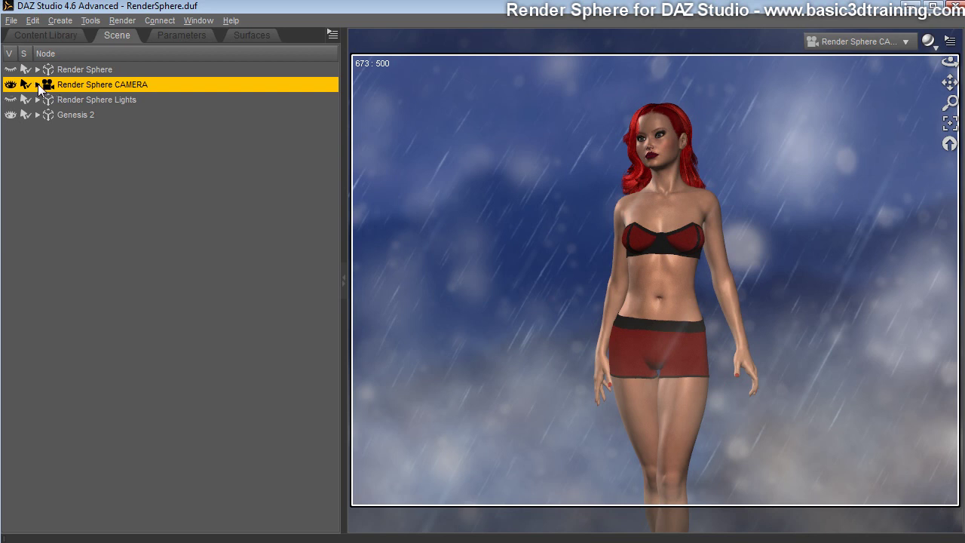
Expand Render Sphere Lights and open Key Shadow Light to show its Shadow Plane.
{"action": "left_click", "coordinate": [73, 99]}
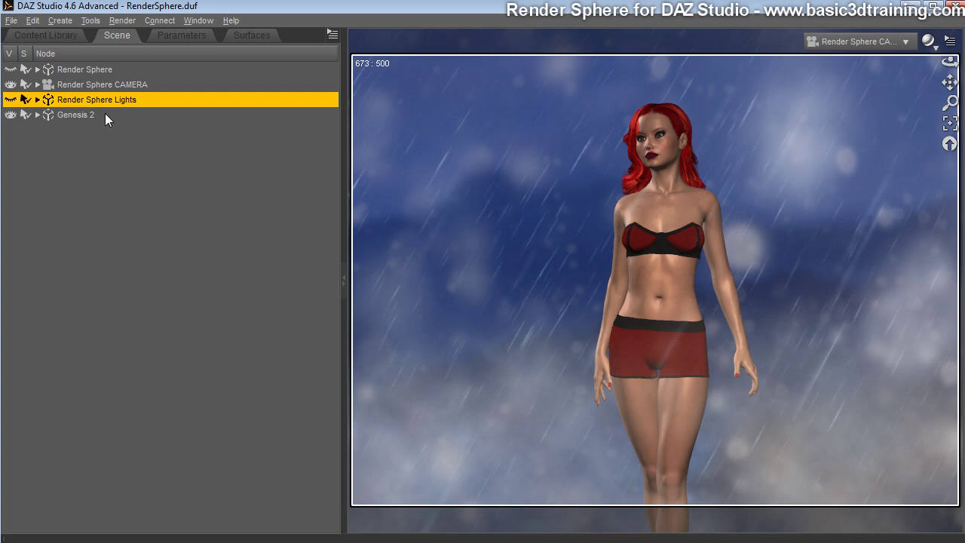
{"action": "left_click", "coordinate": [38, 100]}
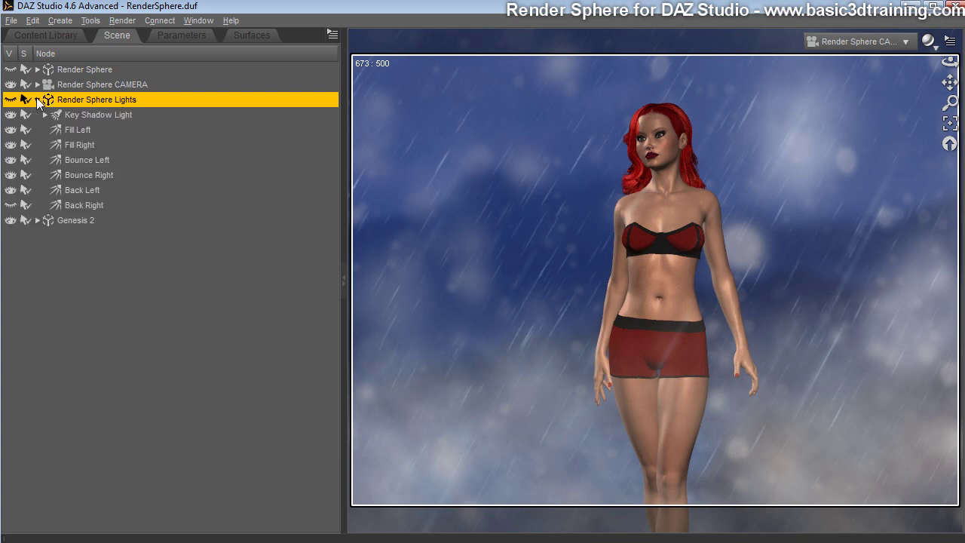
{"action": "left_click", "coordinate": [93, 117]}
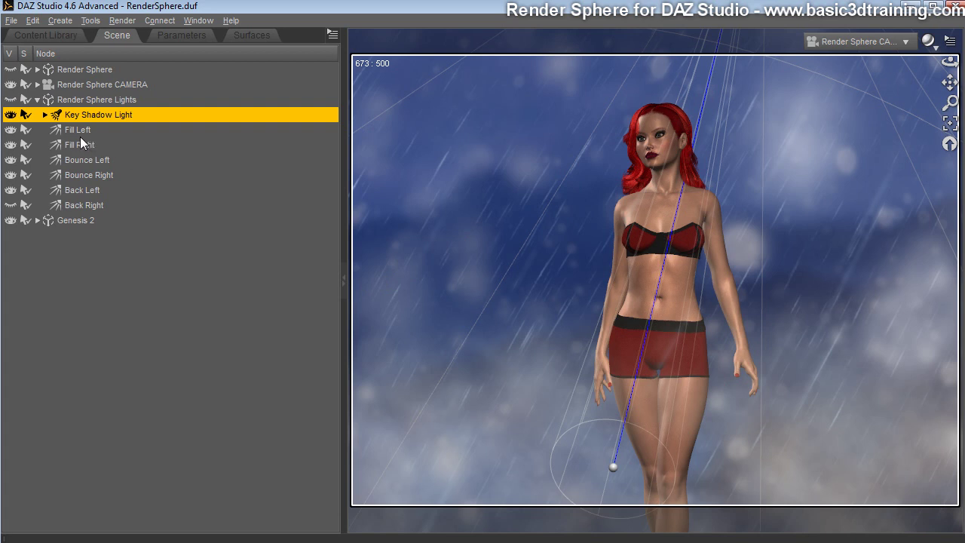
{"action": "left_click", "coordinate": [45, 115]}
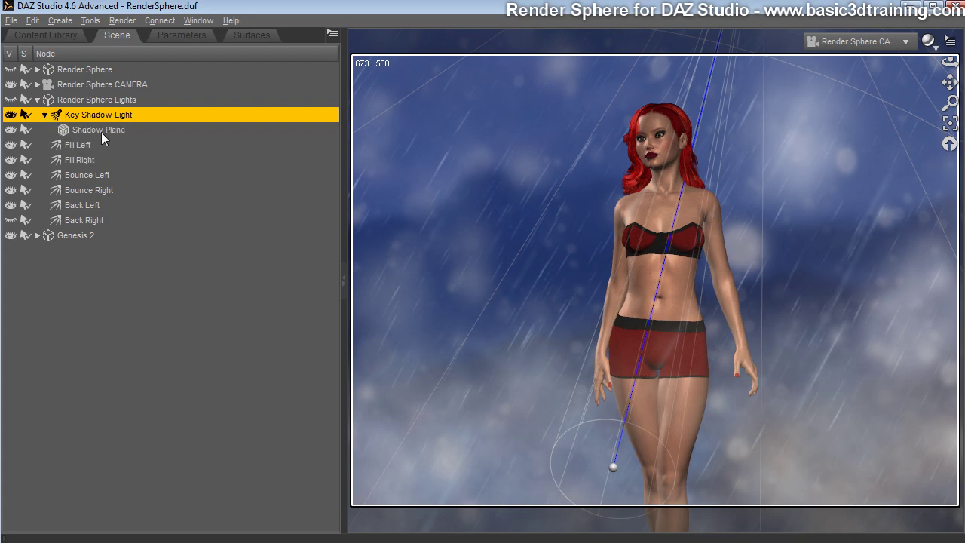
Look through the Key Shadow Light with a grey 128/128/128 viewport background to see the stripes.
{"action": "left_click", "coordinate": [893, 43]}
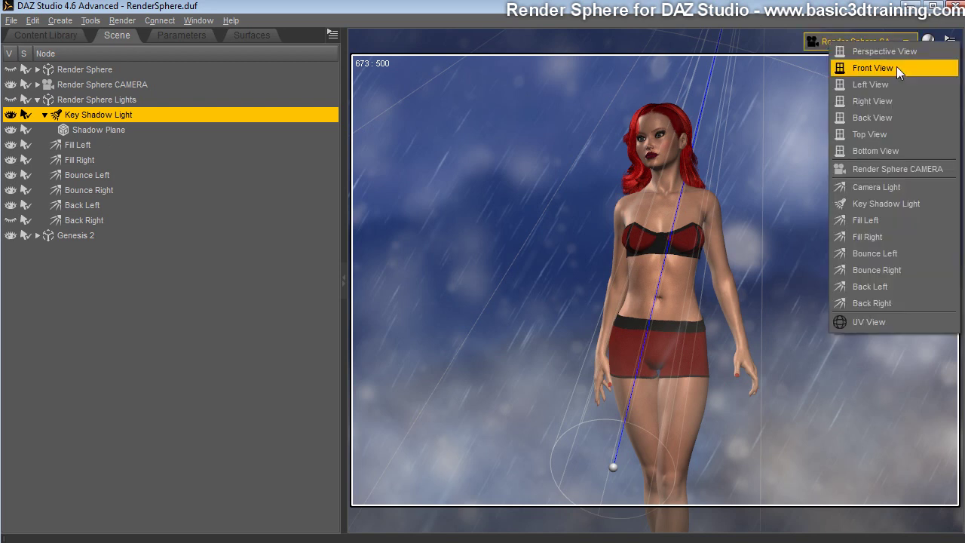
{"action": "left_click", "coordinate": [878, 205]}
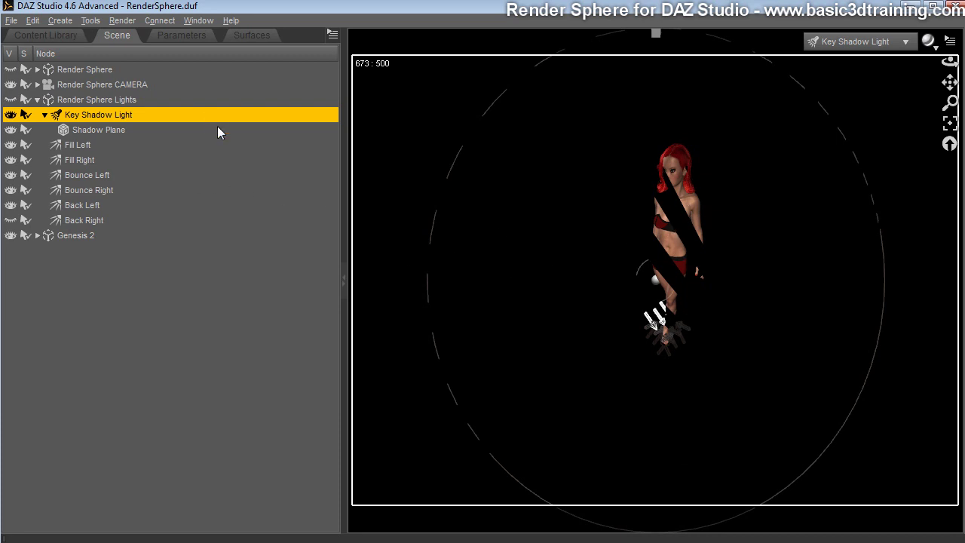
{"action": "left_click", "coordinate": [949, 41]}
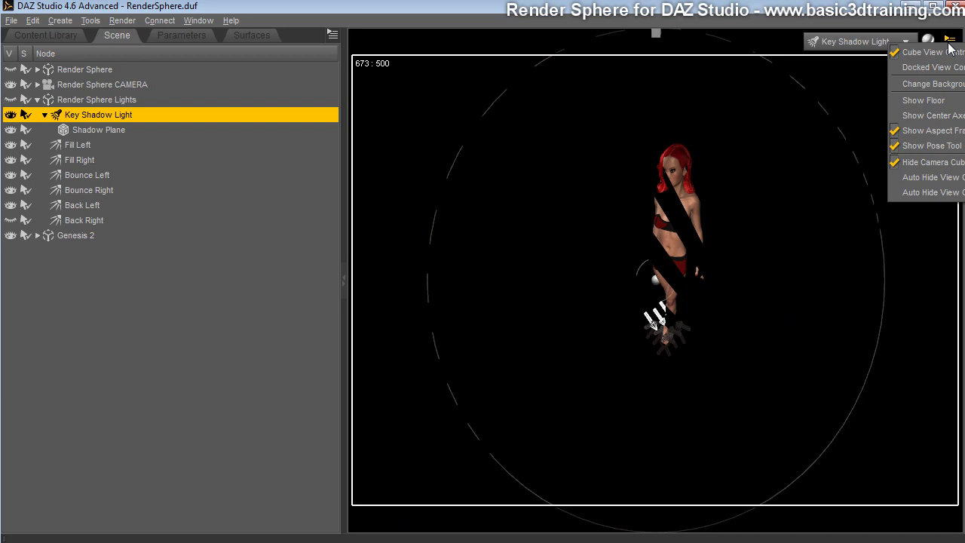
{"action": "left_click", "coordinate": [934, 84]}
{"action": "left_click", "coordinate": [381, 276]}
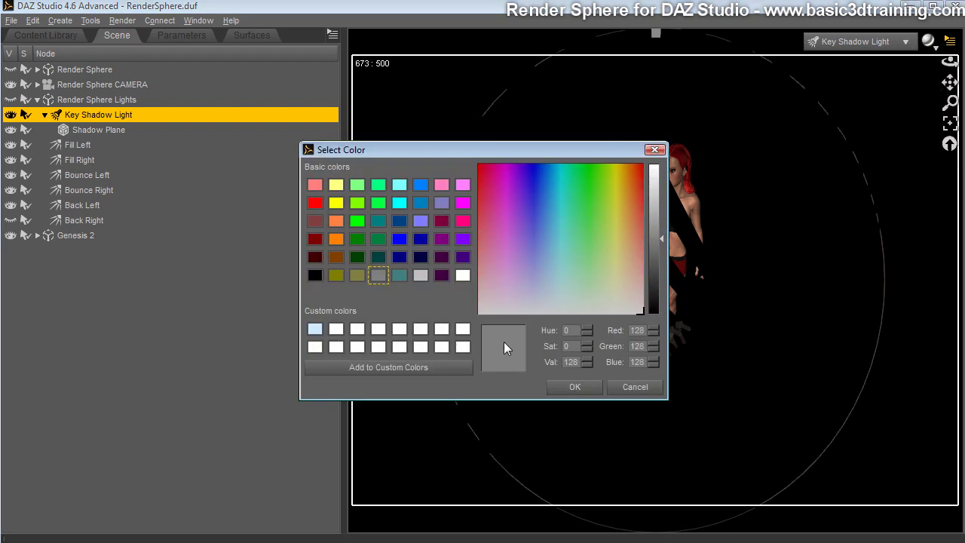
{"action": "left_click", "coordinate": [566, 388]}
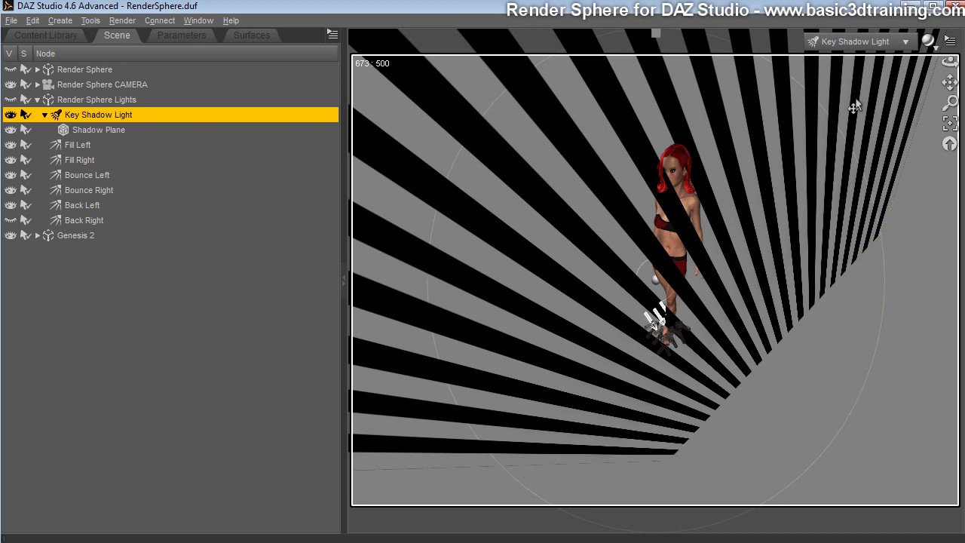
{"action": "mouse_move", "coordinate": [951, 70]}
{"action": "left_mouse_down"}
{"action": "mouse_move", "coordinate": [942, 74]}
{"action": "mouse_move", "coordinate": [952, 72]}
{"action": "left_mouse_up"}
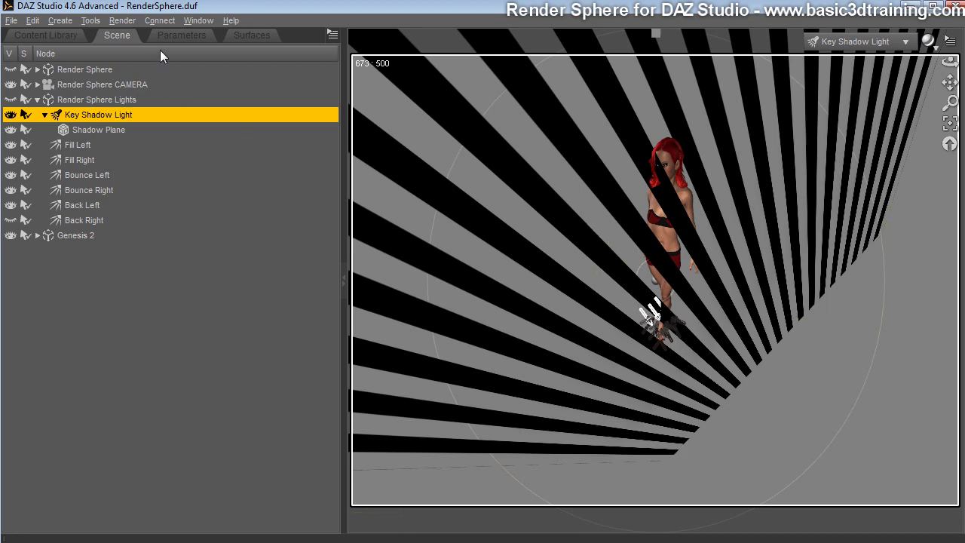
Rotate the Shadow Plane to X -50.99, Y -20.30 and Z 44.00.
{"action": "left_click", "coordinate": [83, 130]}
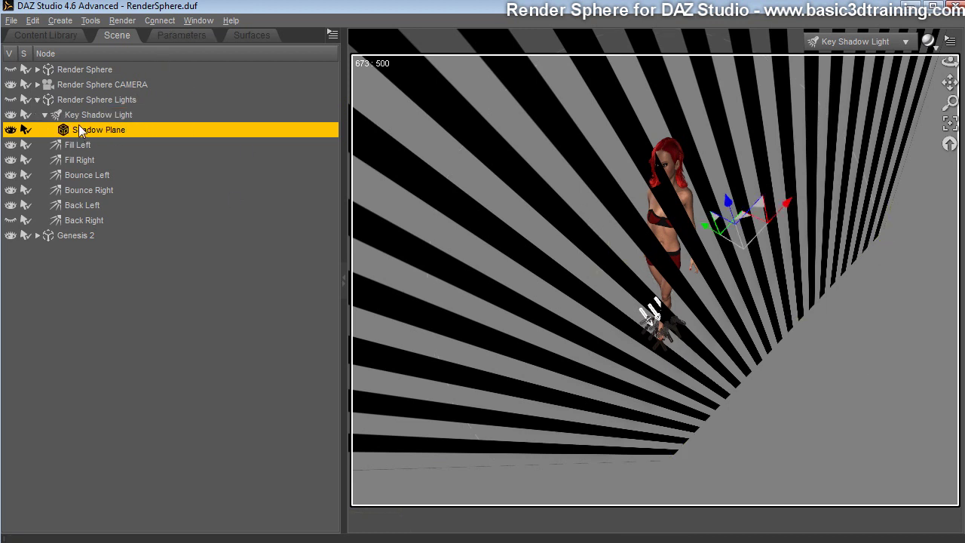
{"action": "left_click", "coordinate": [181, 36]}
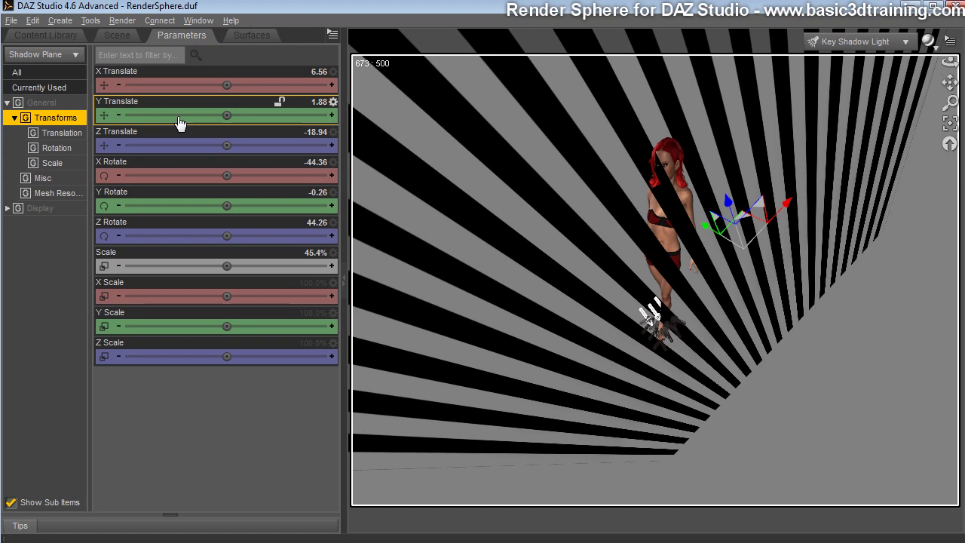
{"action": "left_click_drag", "start_coordinate": [235, 199], "coordinate": [189, 205]}
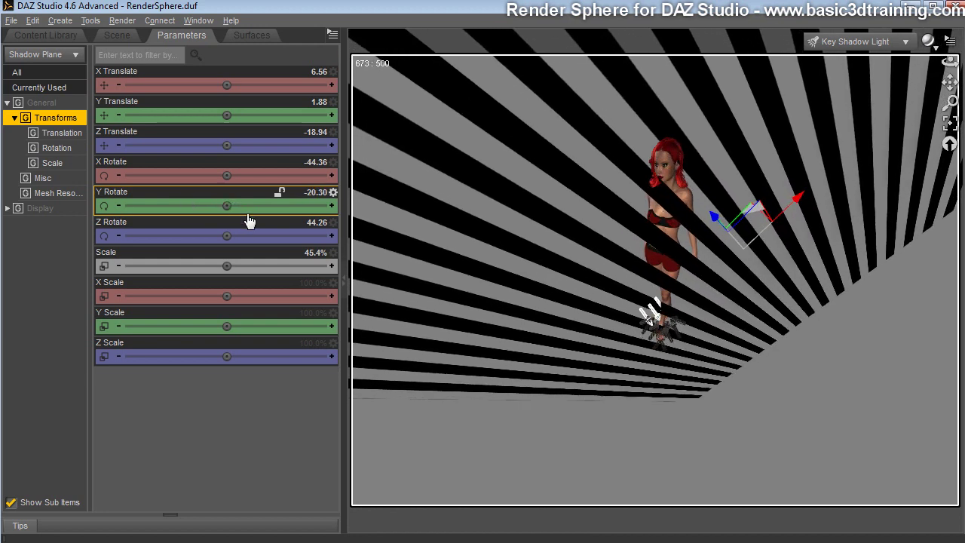
{"action": "mouse_move", "coordinate": [238, 237]}
{"action": "left_mouse_down"}
{"action": "mouse_move", "coordinate": [264, 236]}
{"action": "mouse_move", "coordinate": [228, 236]}
{"action": "left_mouse_up"}
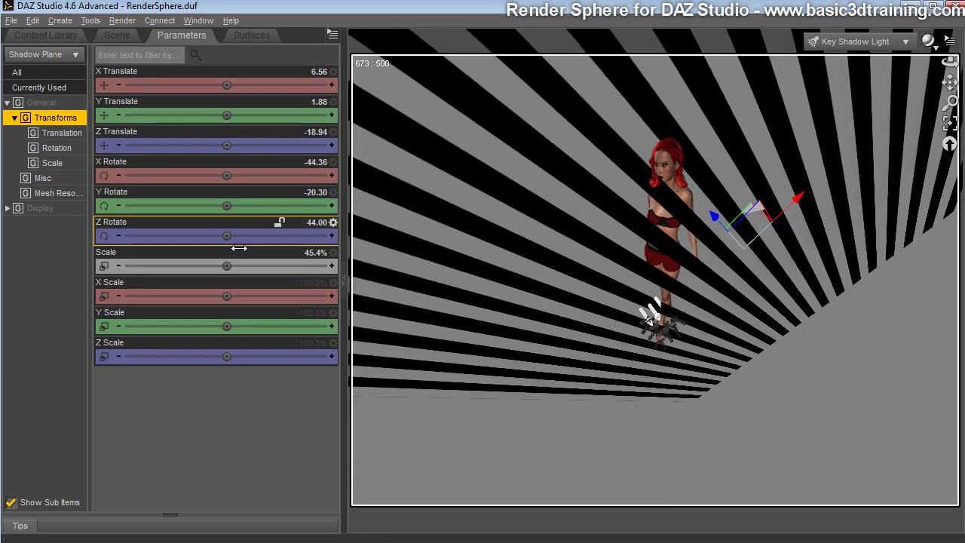
{"action": "left_click_drag", "start_coordinate": [238, 187], "coordinate": [218, 175]}
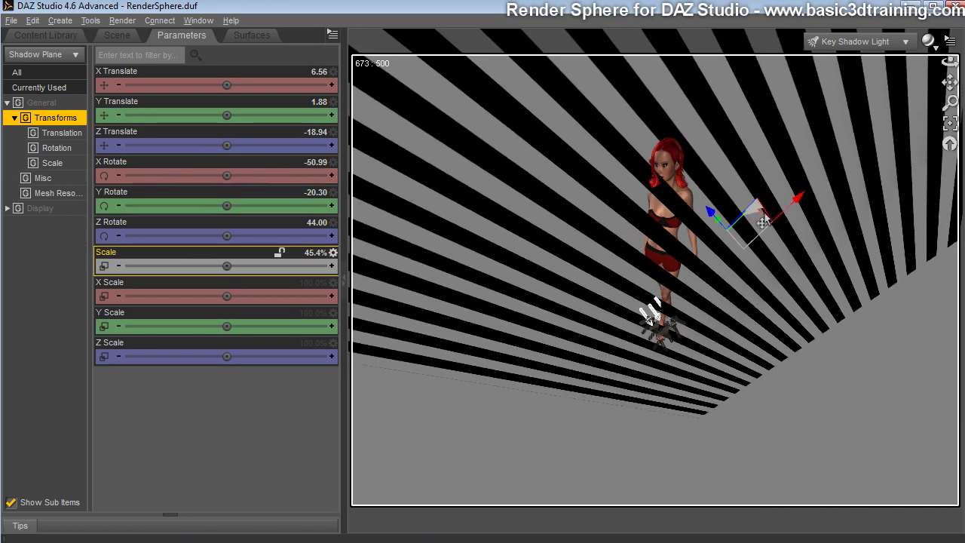
Reposition the Shadow Plane in the viewport and scale it to 44.6% to shift the stripes.
{"action": "left_click_drag", "start_coordinate": [762, 214], "coordinate": [763, 213]}
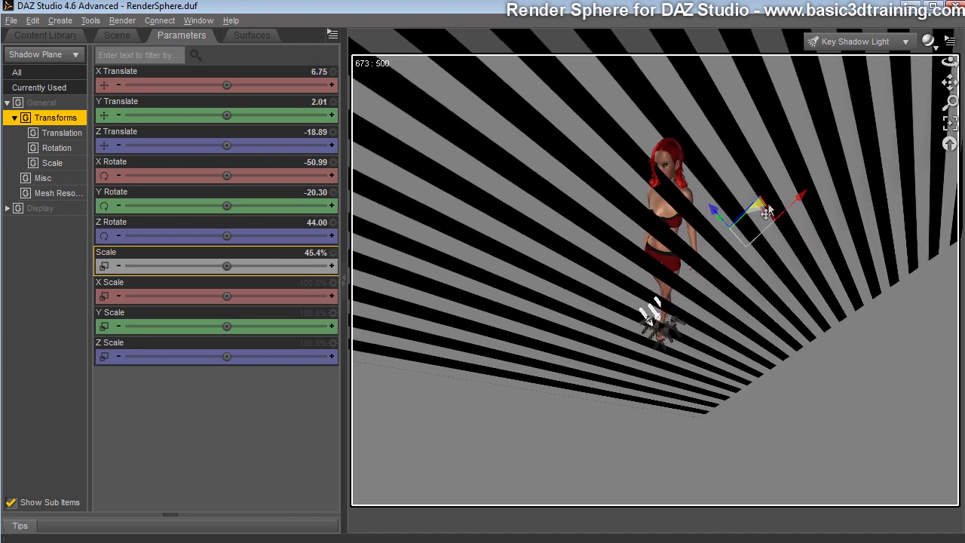
{"action": "left_click_drag", "start_coordinate": [767, 214], "coordinate": [757, 208]}
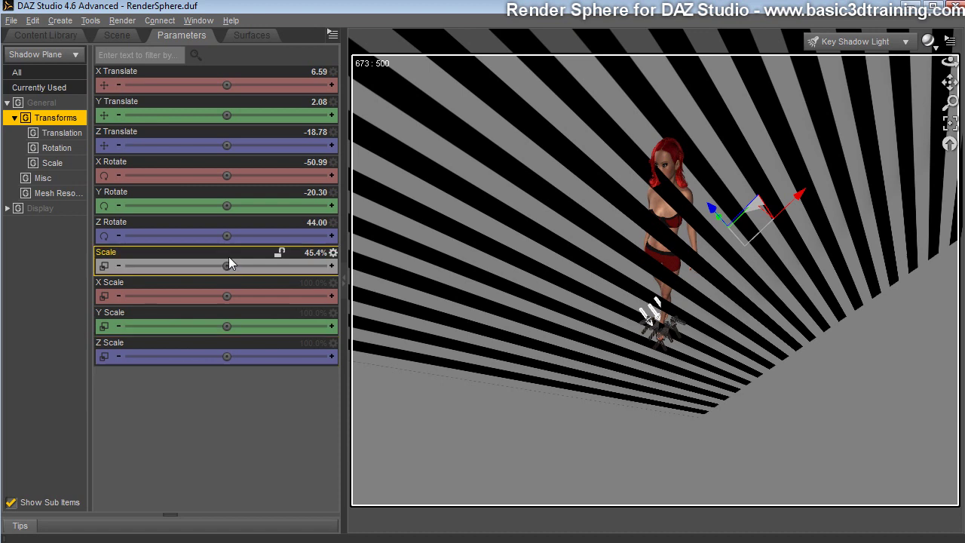
{"action": "left_click_drag", "start_coordinate": [238, 258], "coordinate": [218, 266]}
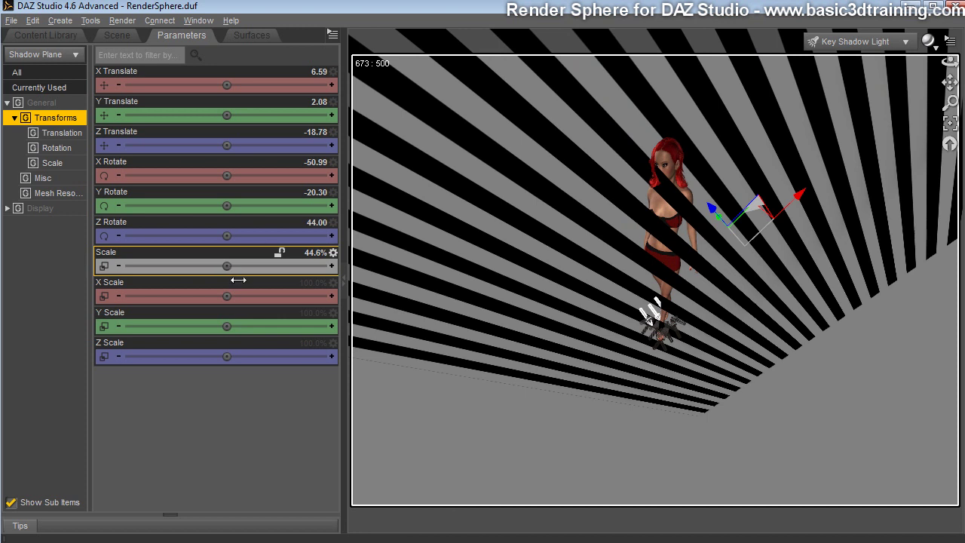
{"action": "left_click", "coordinate": [117, 38]}
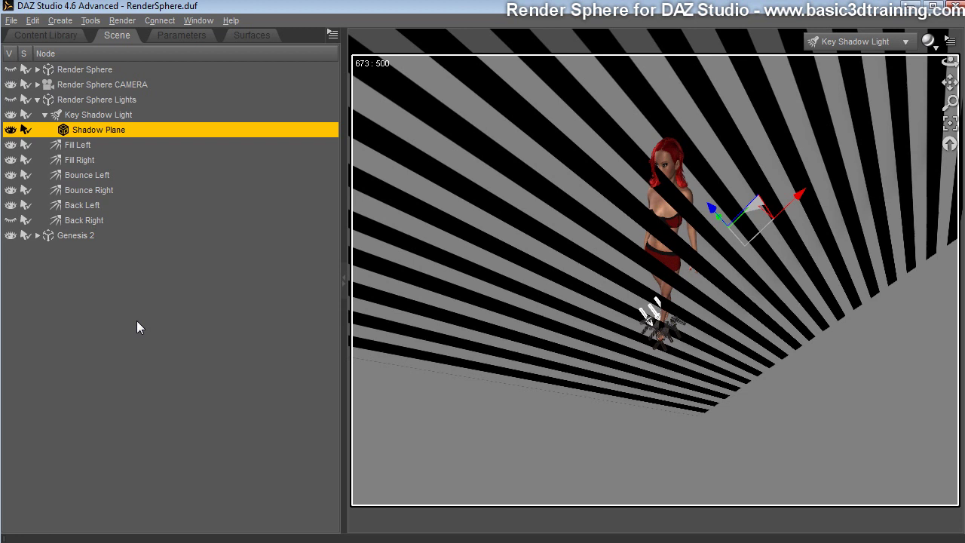
View the scene through the Fill Left light, then the Fill Right light.
{"action": "left_click", "coordinate": [73, 146]}
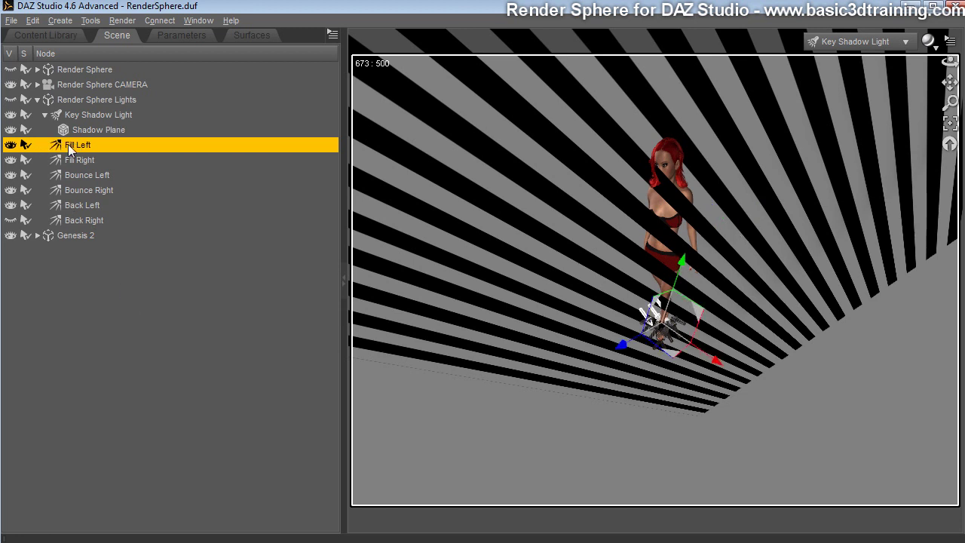
{"action": "left_click", "coordinate": [874, 42]}
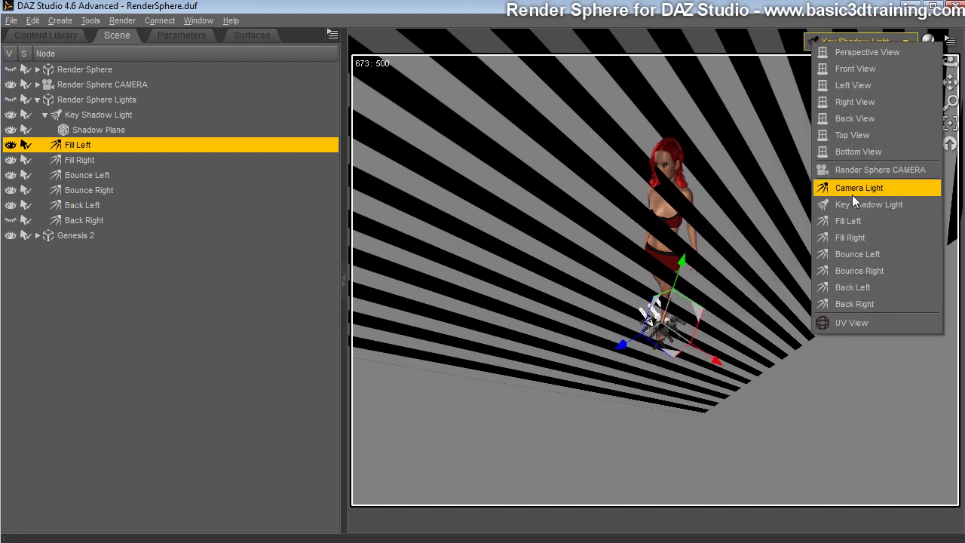
{"action": "left_click", "coordinate": [844, 223]}
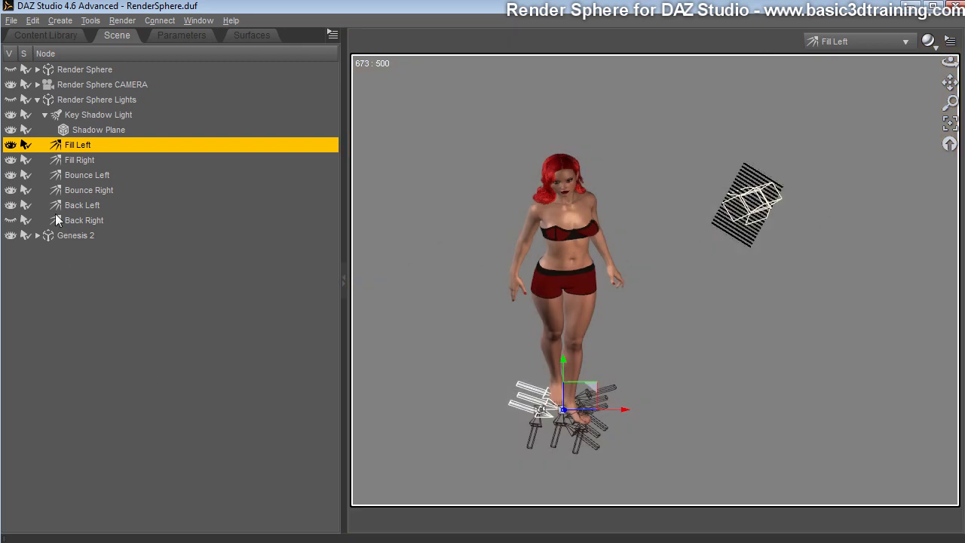
{"action": "left_click", "coordinate": [78, 161]}
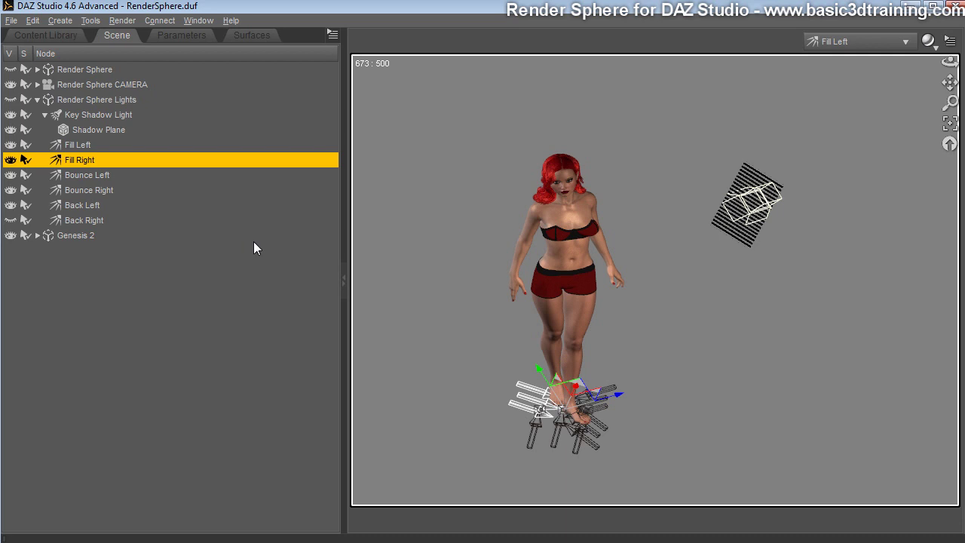
{"action": "left_click", "coordinate": [76, 145]}
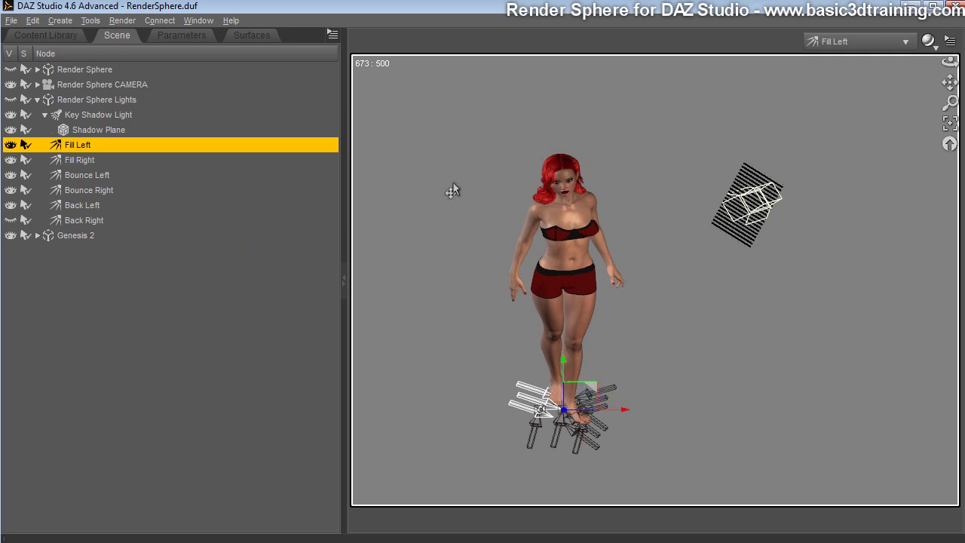
{"action": "left_click", "coordinate": [865, 44]}
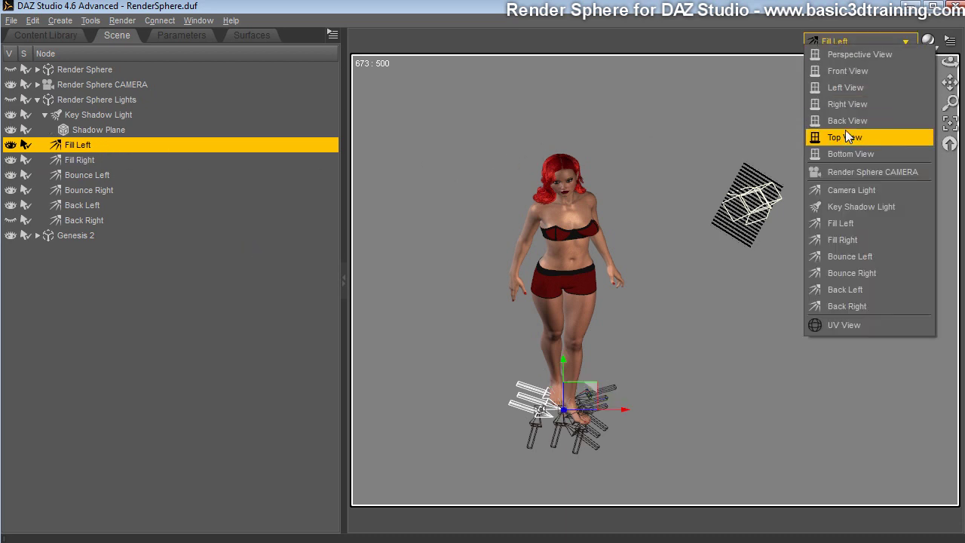
{"action": "key", "text": "Escape"}
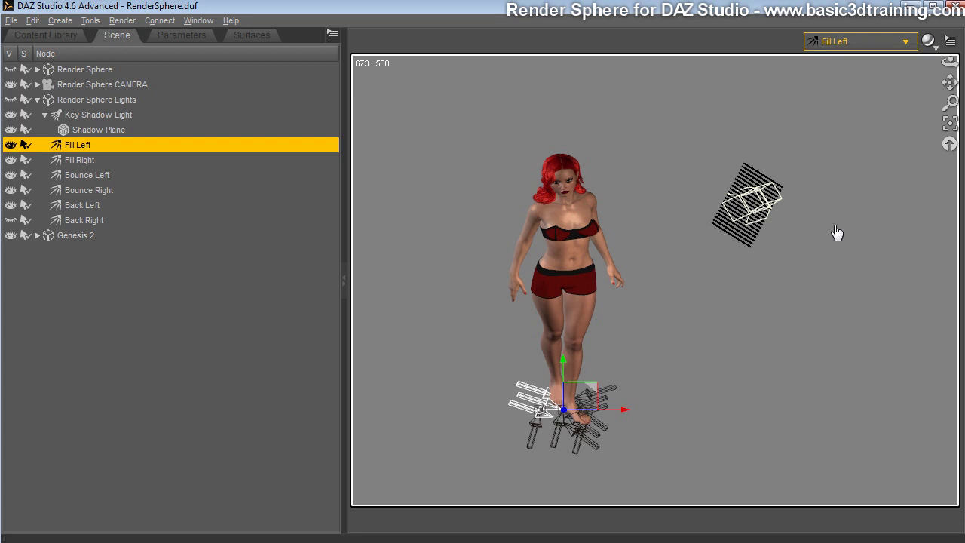
{"action": "left_click", "coordinate": [874, 43]}
{"action": "left_click", "coordinate": [863, 238]}
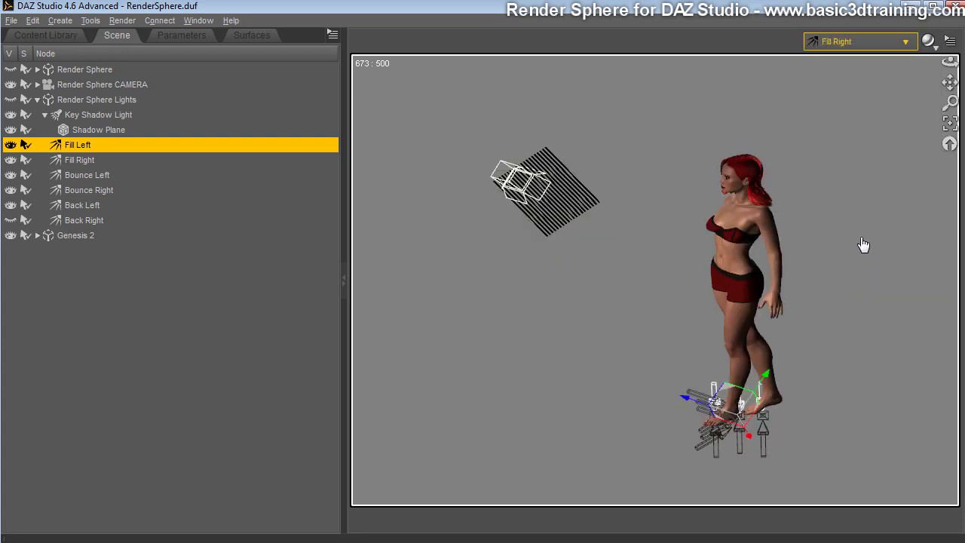
View the scene through the Bounce Left, Bounce Right, Back Left and Back Right lights in turn.
{"action": "left_click", "coordinate": [864, 42]}
{"action": "left_click", "coordinate": [864, 266]}
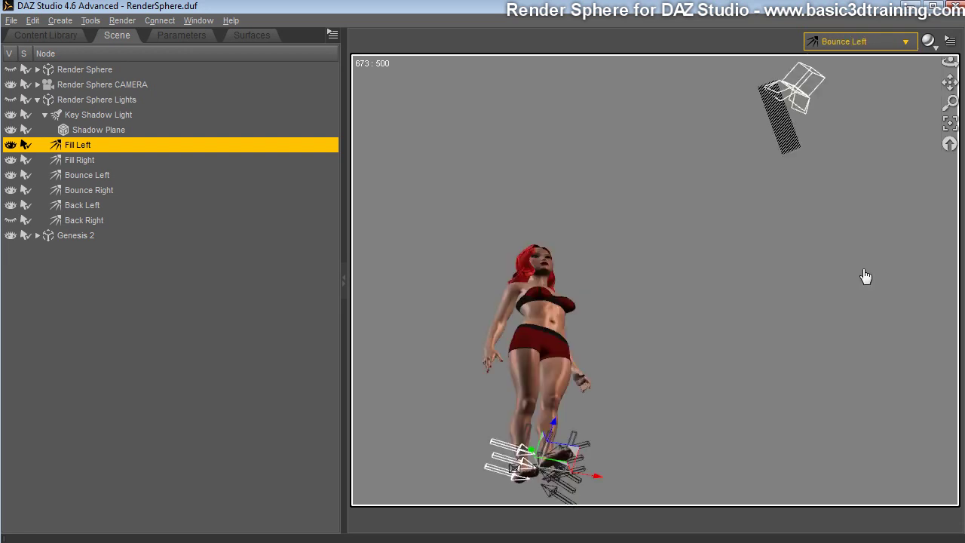
{"action": "left_click", "coordinate": [866, 45]}
{"action": "left_click", "coordinate": [854, 274]}
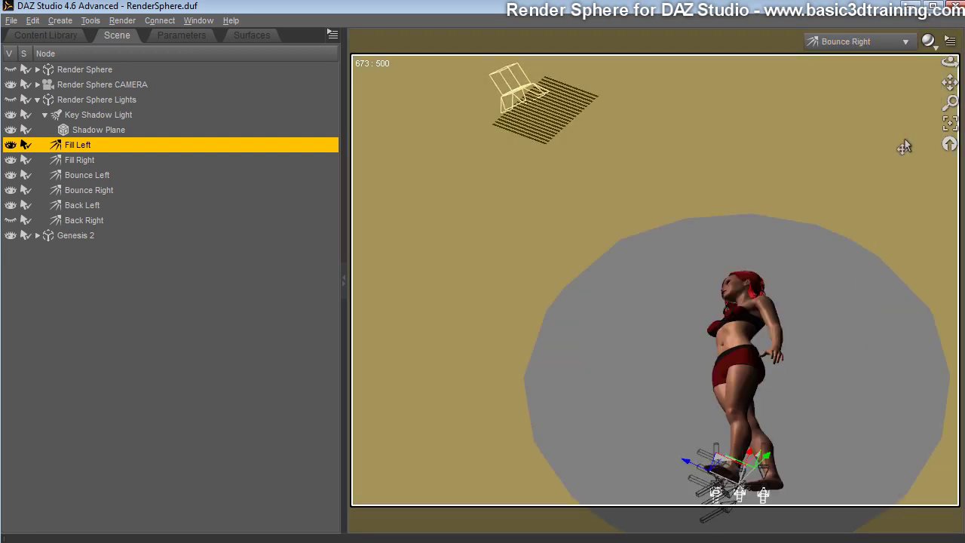
{"action": "left_click", "coordinate": [869, 45]}
{"action": "left_click", "coordinate": [861, 280]}
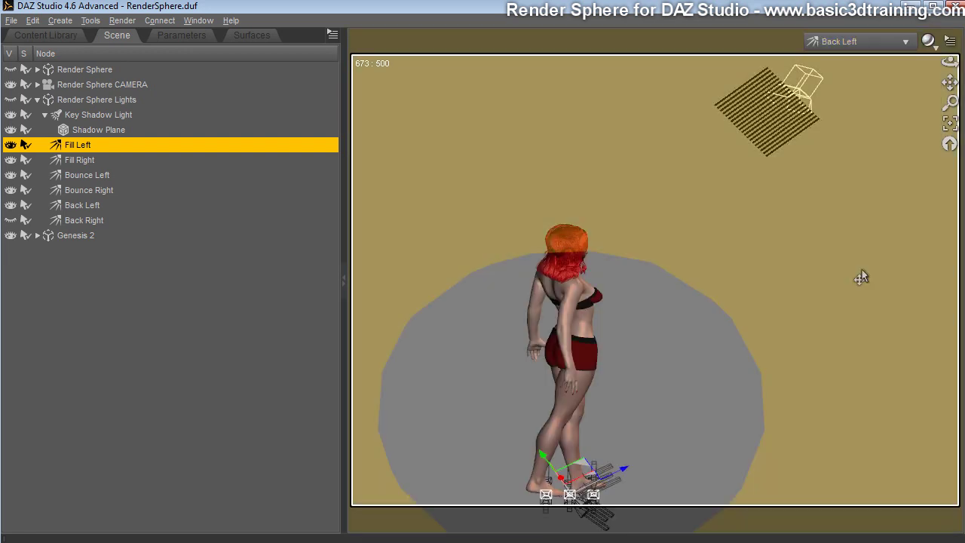
{"action": "left_click", "coordinate": [842, 42]}
{"action": "left_click", "coordinate": [820, 310]}
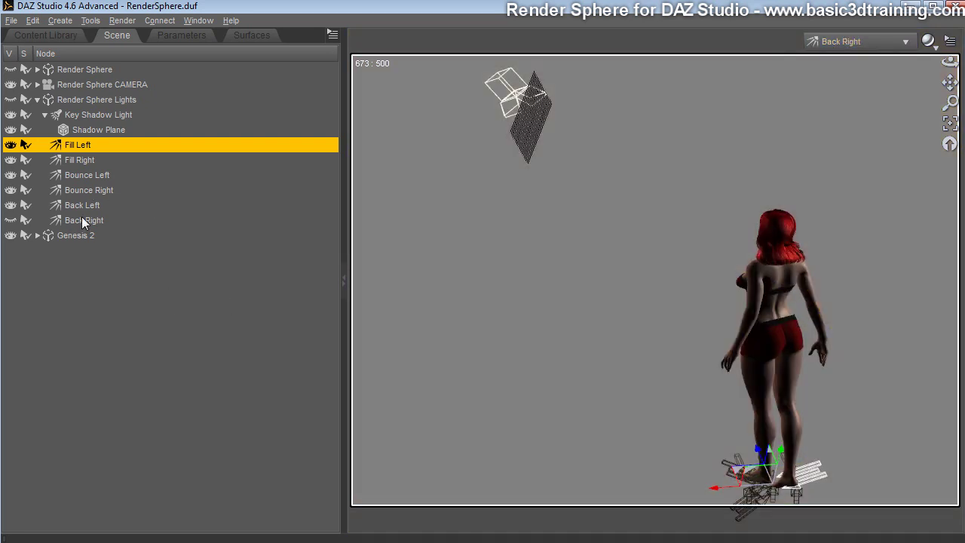
Select the Back Right light and hide it.
{"action": "left_click", "coordinate": [82, 220]}
{"action": "left_click", "coordinate": [10, 220]}
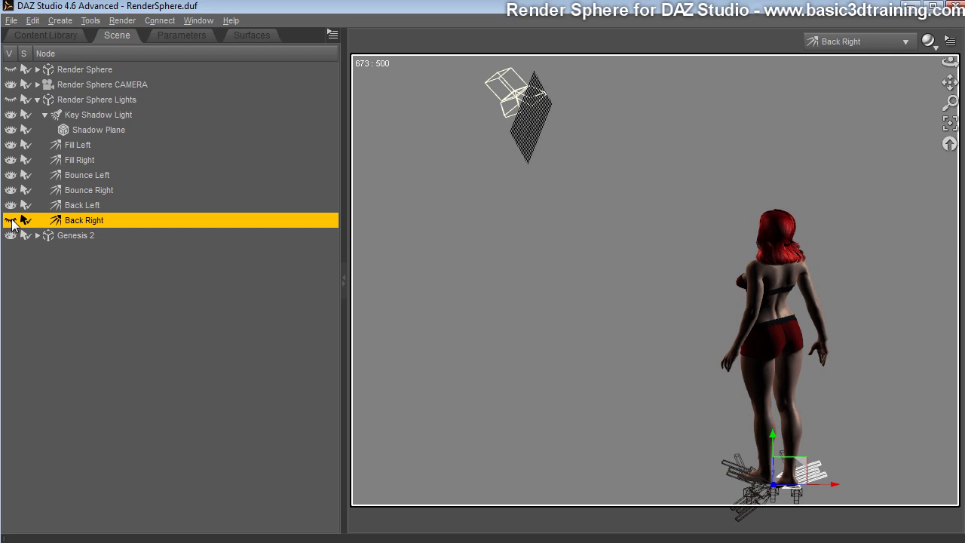
{"action": "left_click", "coordinate": [11, 220]}
{"action": "left_click", "coordinate": [11, 220]}
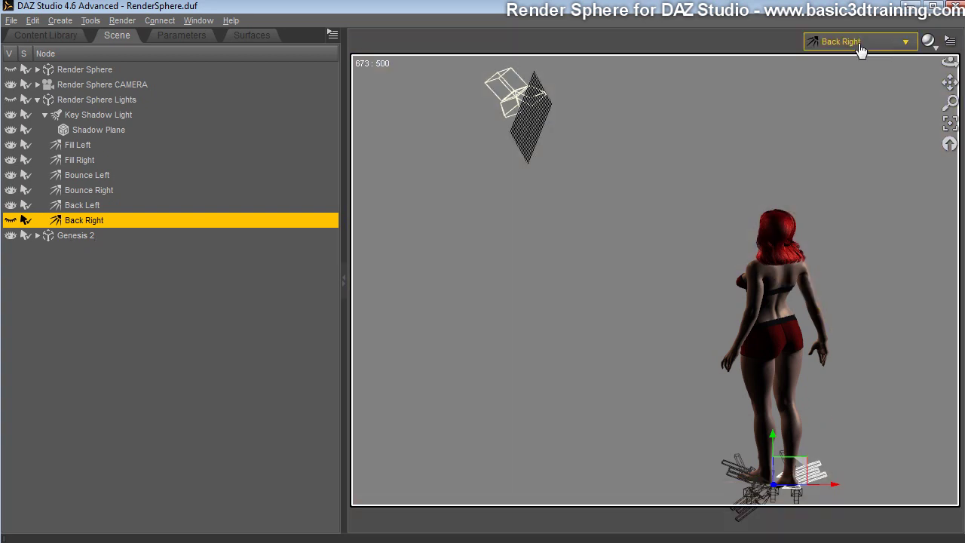
View the scene through the Render Sphere CAMERA and dolly in closer to the figure.
{"action": "left_click", "coordinate": [859, 41]}
{"action": "left_click", "coordinate": [841, 175]}
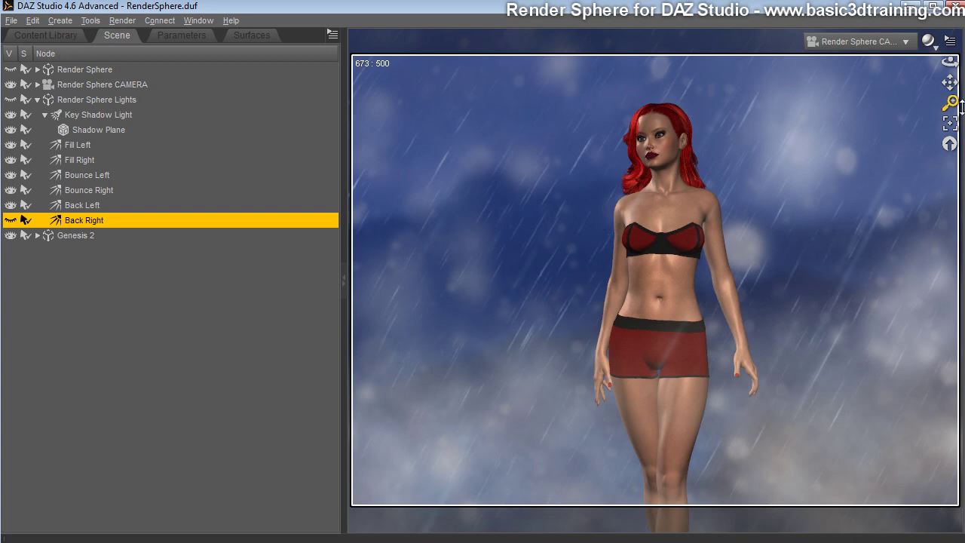
{"action": "left_click_drag", "start_coordinate": [961, 107], "coordinate": [961, 78]}
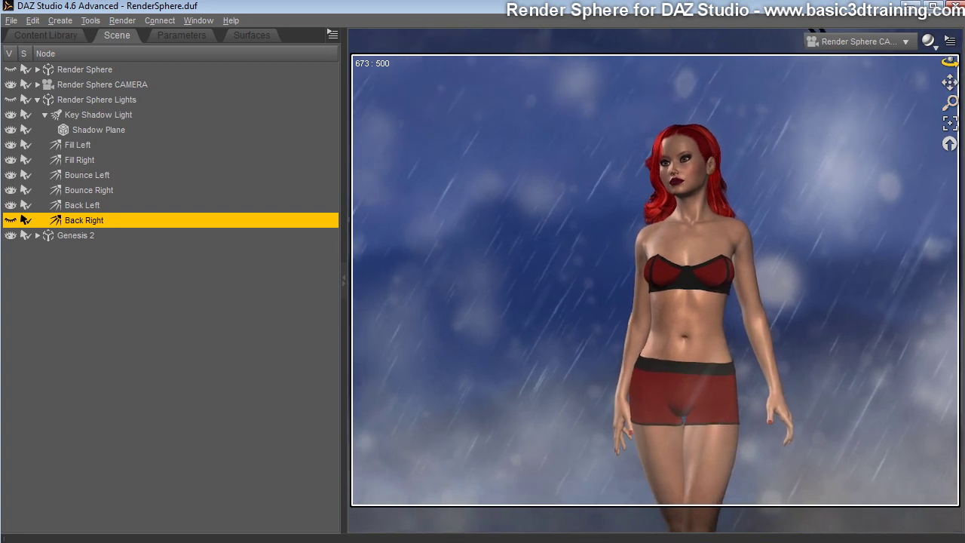
{"action": "left_click_drag", "start_coordinate": [962, 115], "coordinate": [962, 105]}
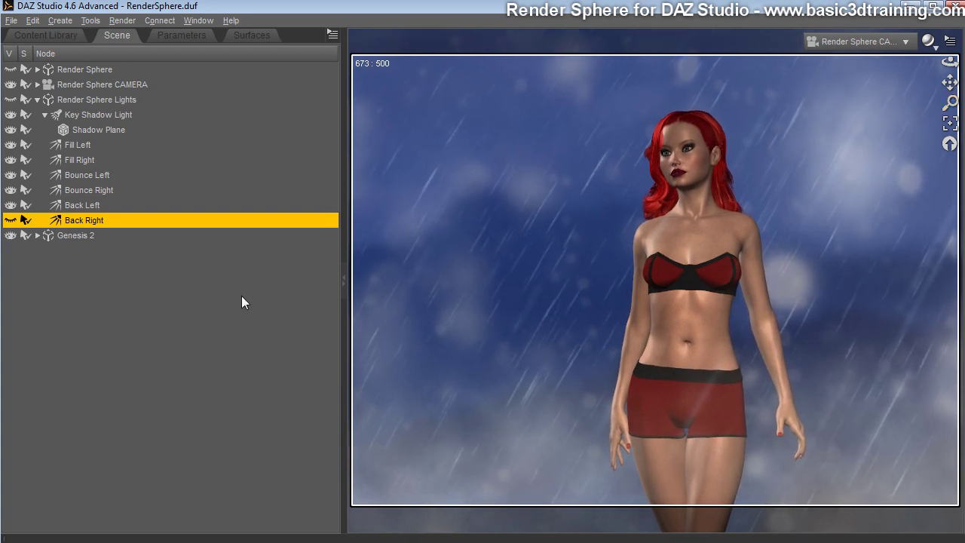
Turn Genesis 2 to Y Rotate -6.00 and save the scene as Saved.duf.
{"action": "left_click", "coordinate": [80, 235]}
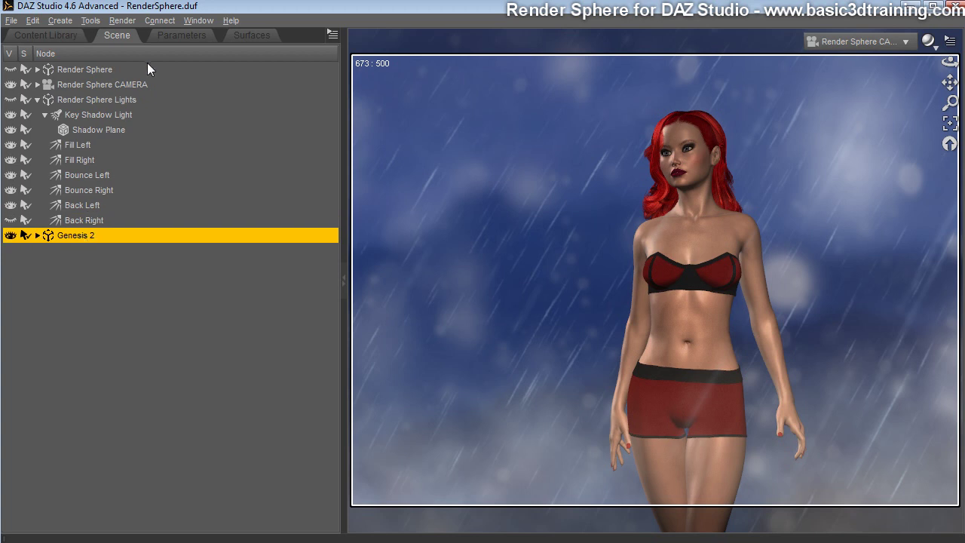
{"action": "left_click", "coordinate": [177, 35]}
{"action": "left_click_drag", "start_coordinate": [224, 205], "coordinate": [198, 206]}
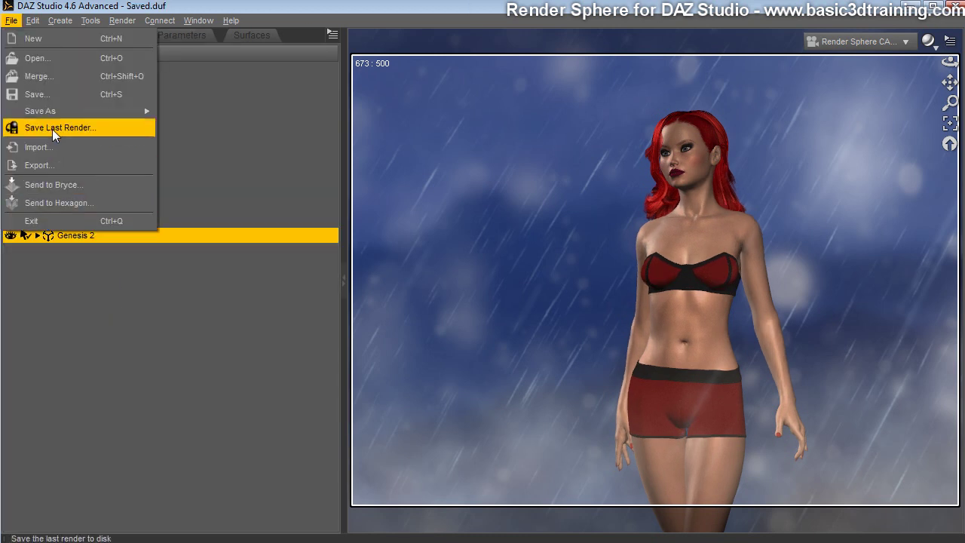
{"action": "left_click", "coordinate": [53, 98]}
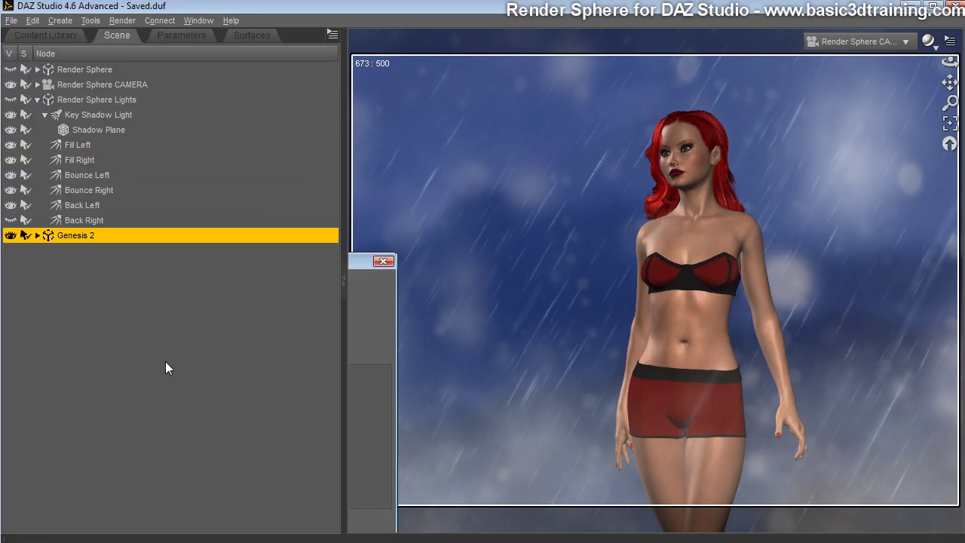
{"action": "left_click", "coordinate": [159, 413]}
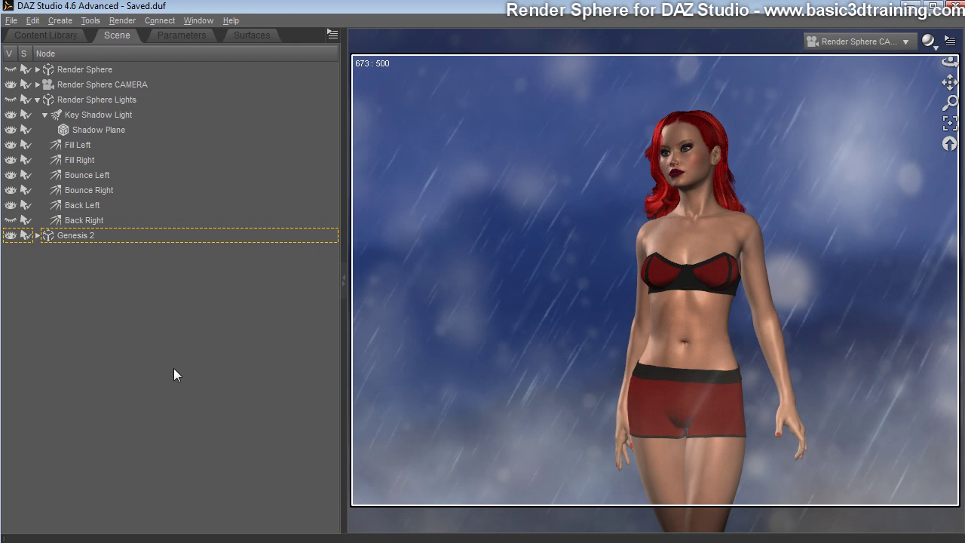
{"action": "left_click", "coordinate": [80, 74]}
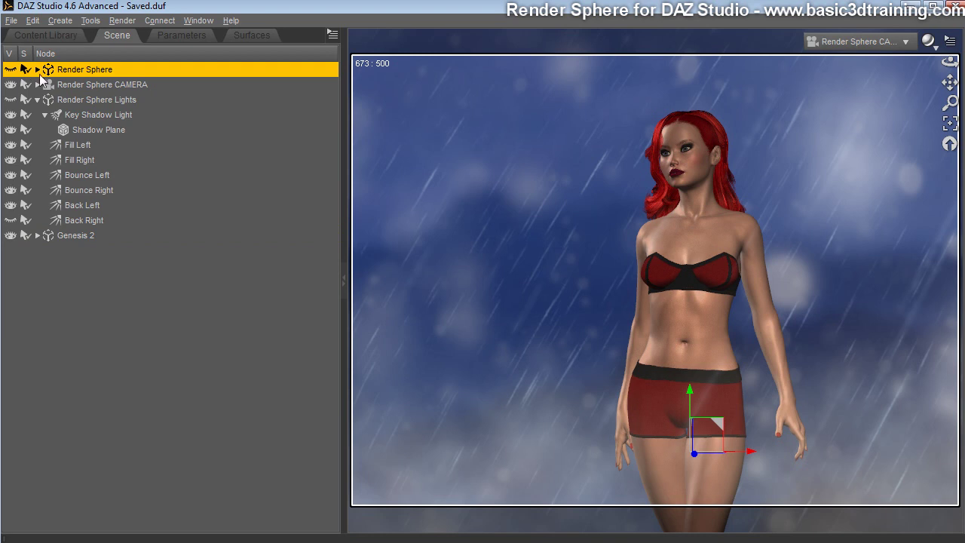
{"action": "left_click", "coordinate": [39, 72]}
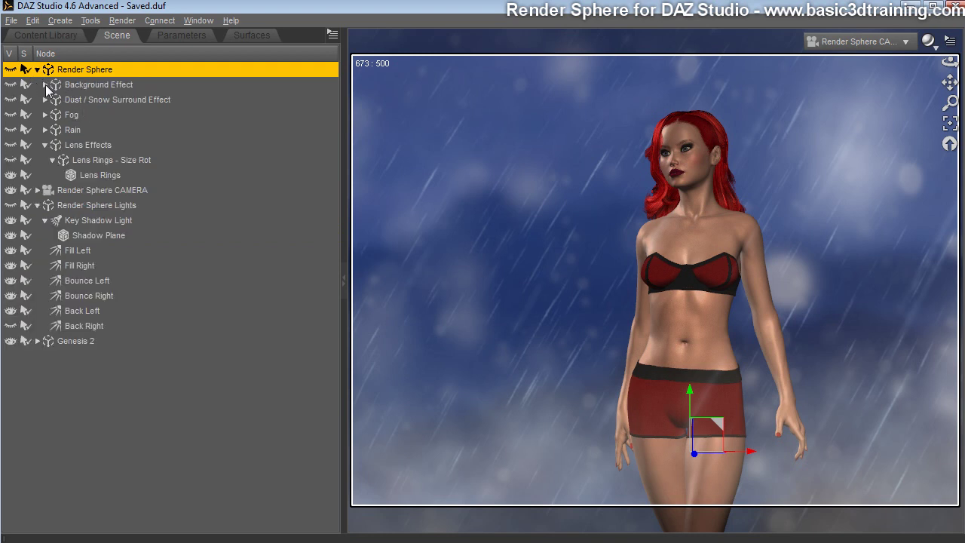
{"action": "left_click", "coordinate": [45, 85]}
{"action": "left_click", "coordinate": [100, 113]}
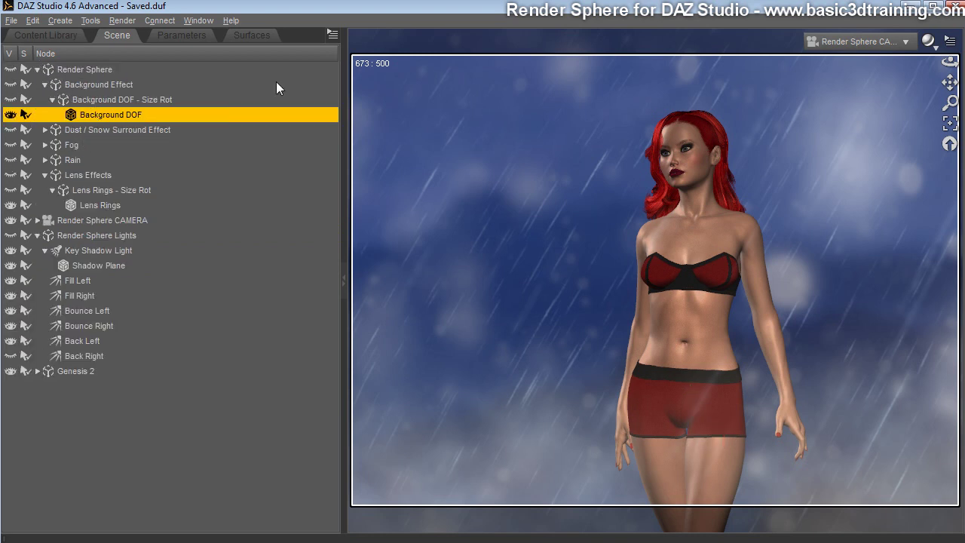
{"action": "left_click", "coordinate": [252, 35]}
{"action": "left_click", "coordinate": [71, 117]}
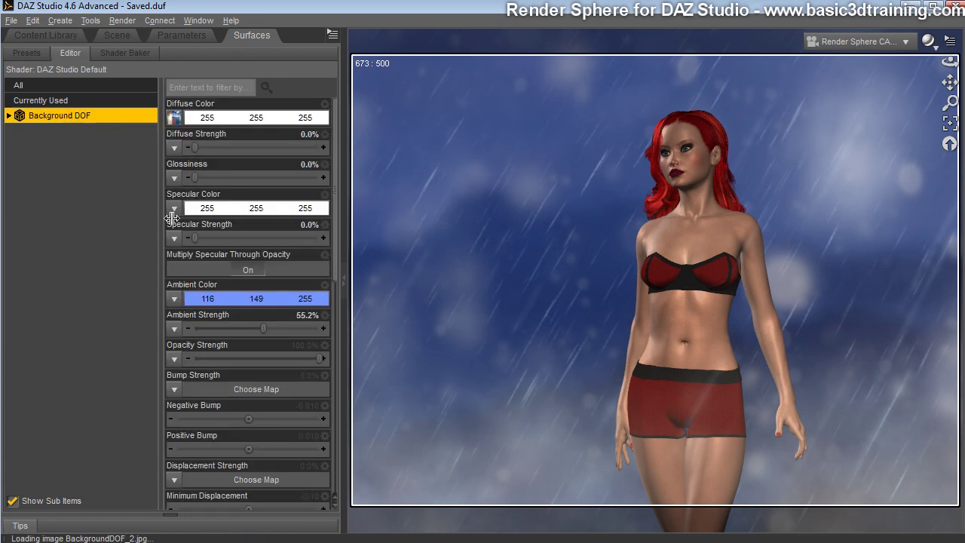
{"action": "left_click", "coordinate": [236, 300]}
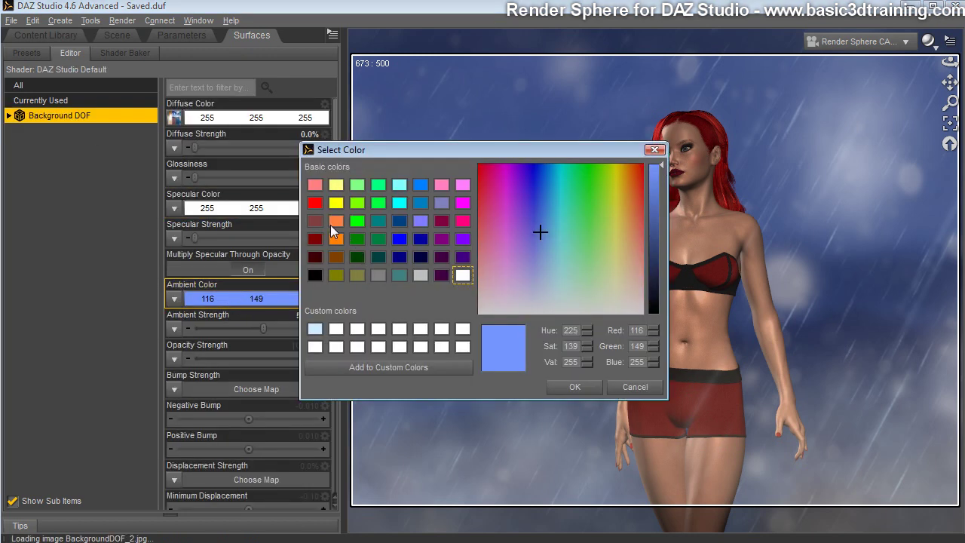
{"action": "left_click", "coordinate": [315, 203]}
{"action": "left_click", "coordinate": [574, 387]}
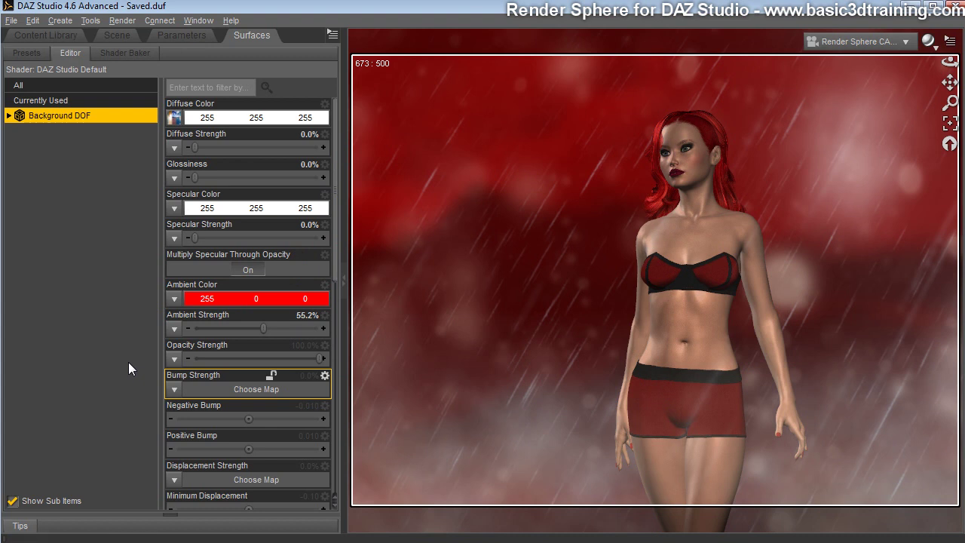
{"action": "left_click", "coordinate": [32, 21]}
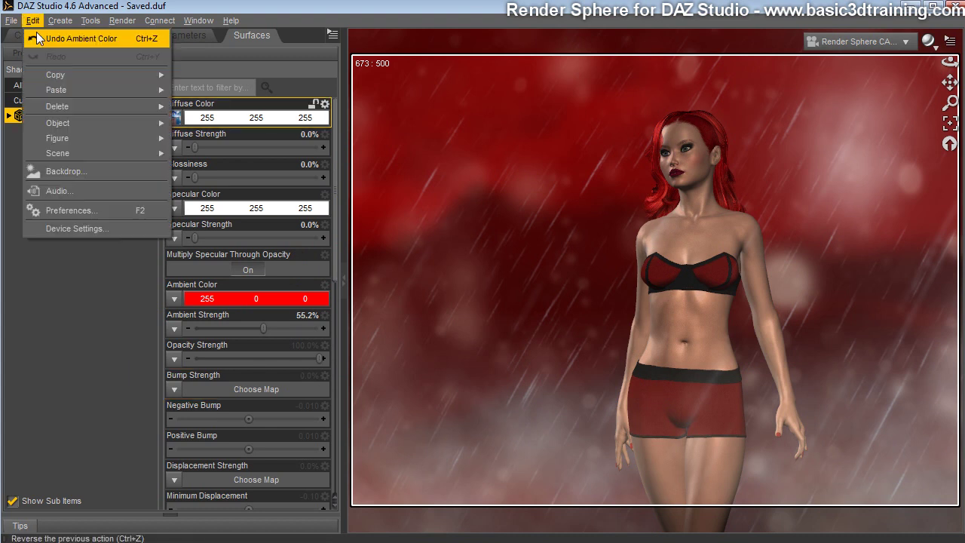
{"action": "left_click", "coordinate": [42, 35]}
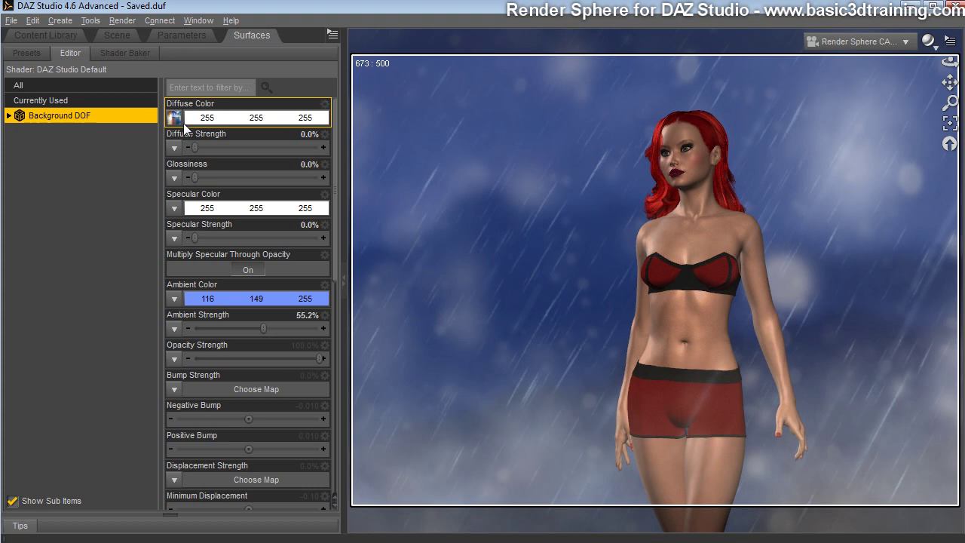
{"action": "mouse_move", "coordinate": [179, 124]}
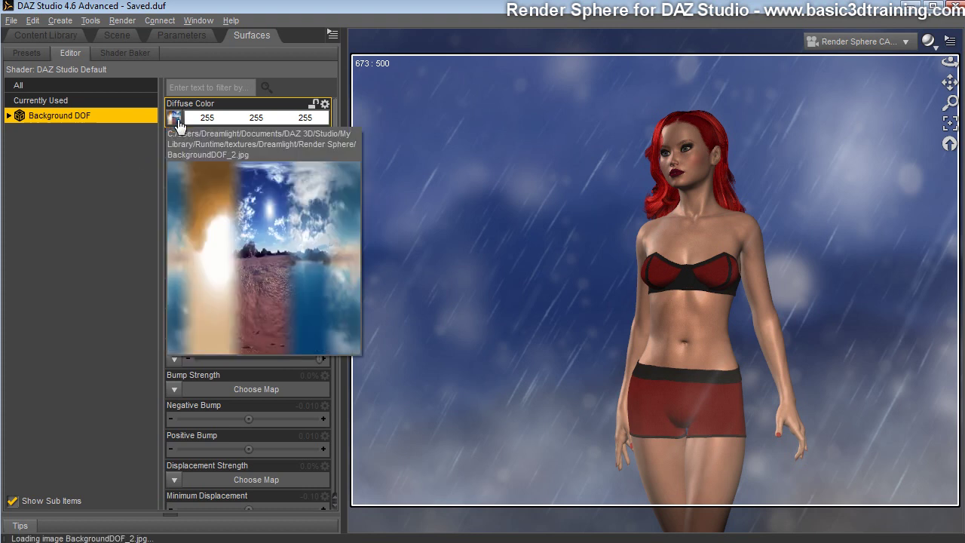
{"action": "left_click", "coordinate": [117, 35]}
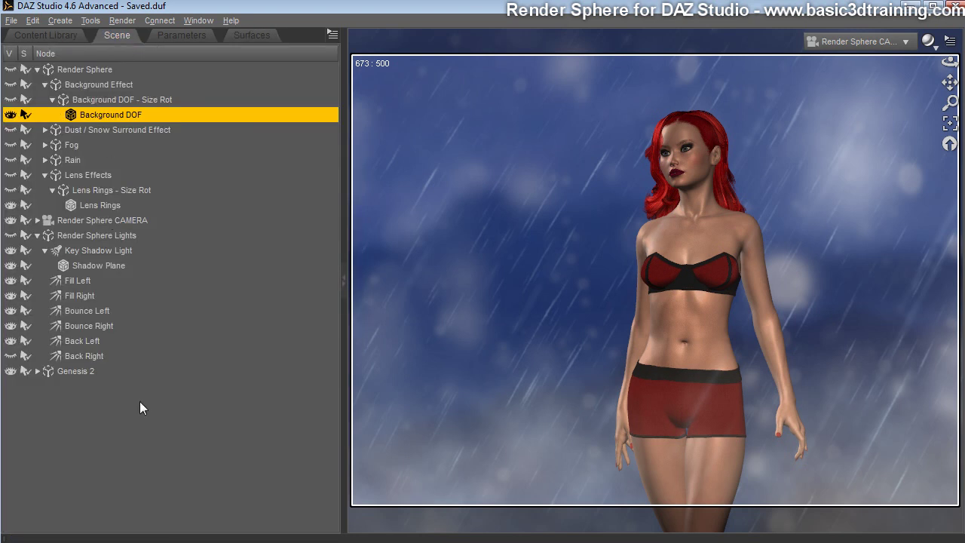
Render the rainy scene and reposition the Render window to view the finished image.
{"action": "left_click", "coordinate": [122, 20]}
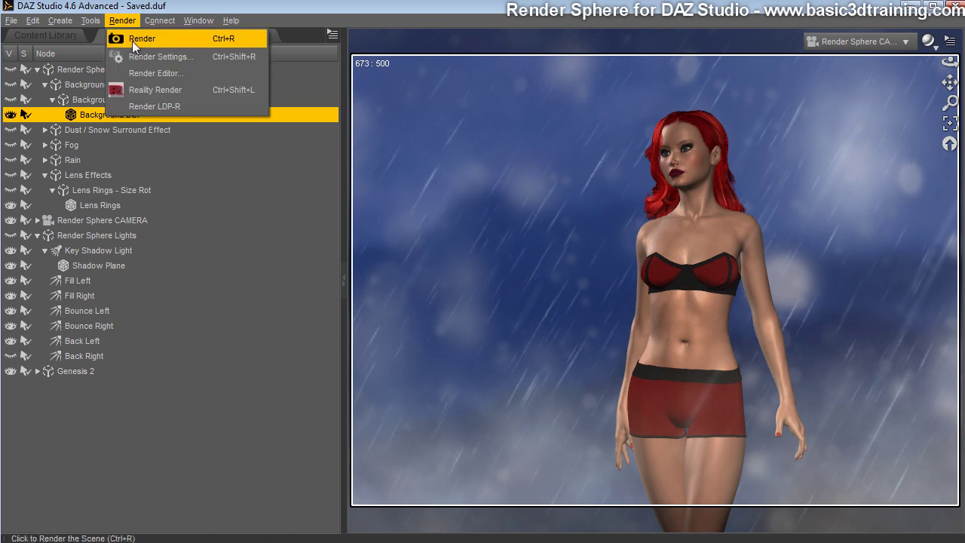
{"action": "left_click", "coordinate": [132, 41]}
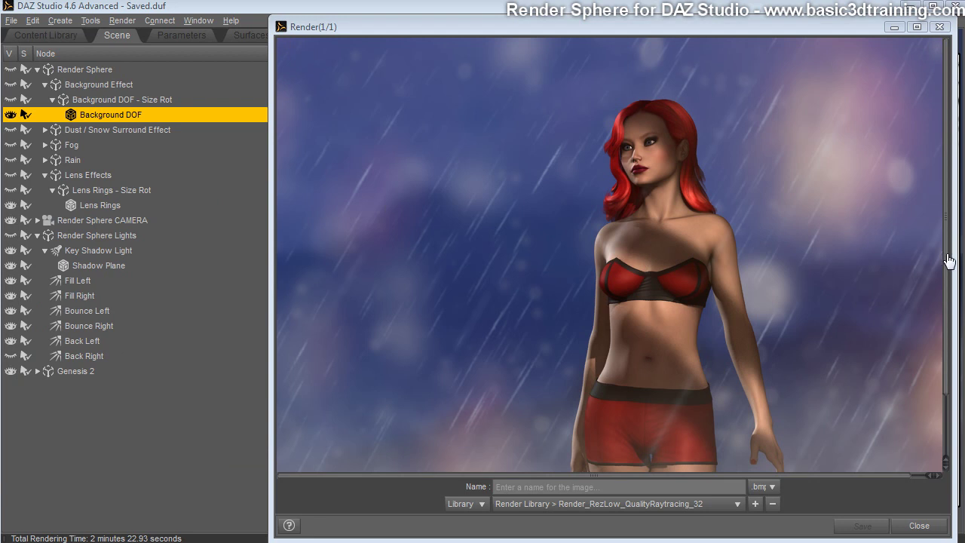
{"action": "left_click_drag", "start_coordinate": [731, 37], "coordinate": [670, 23]}
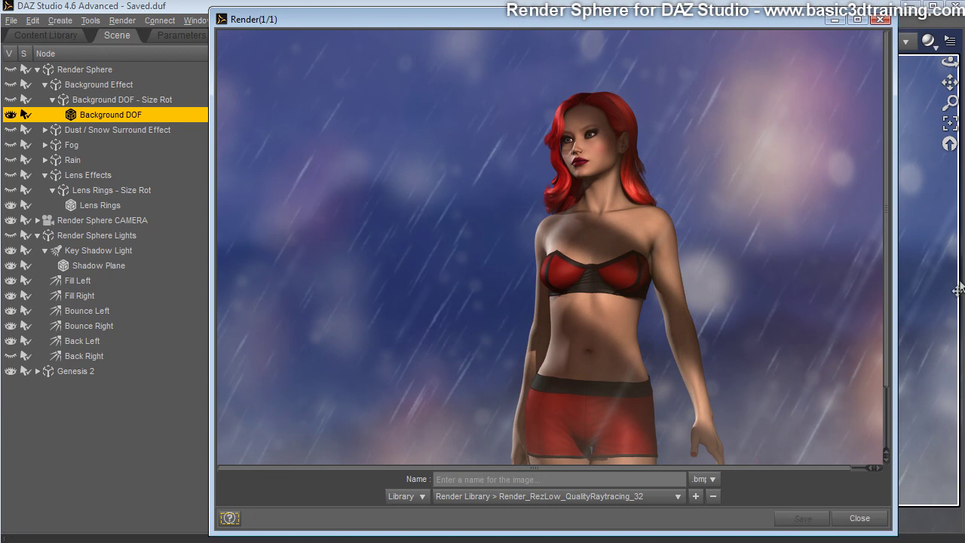
{"action": "left_click_drag", "start_coordinate": [890, 300], "coordinate": [888, 329]}
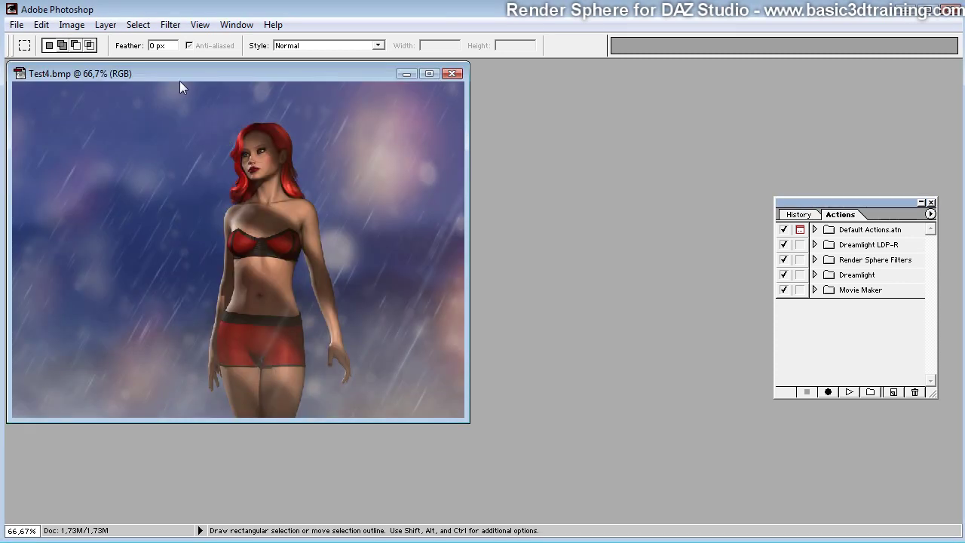
Move and enlarge the Test4.bmp window and view it at 100% (Ctrl+Alt+0).
{"action": "left_click_drag", "start_coordinate": [179, 82], "coordinate": [218, 91]}
{"action": "left_click_drag", "start_coordinate": [503, 434], "coordinate": [687, 527]}
{"action": "key", "text": "ctrl+alt+0"}
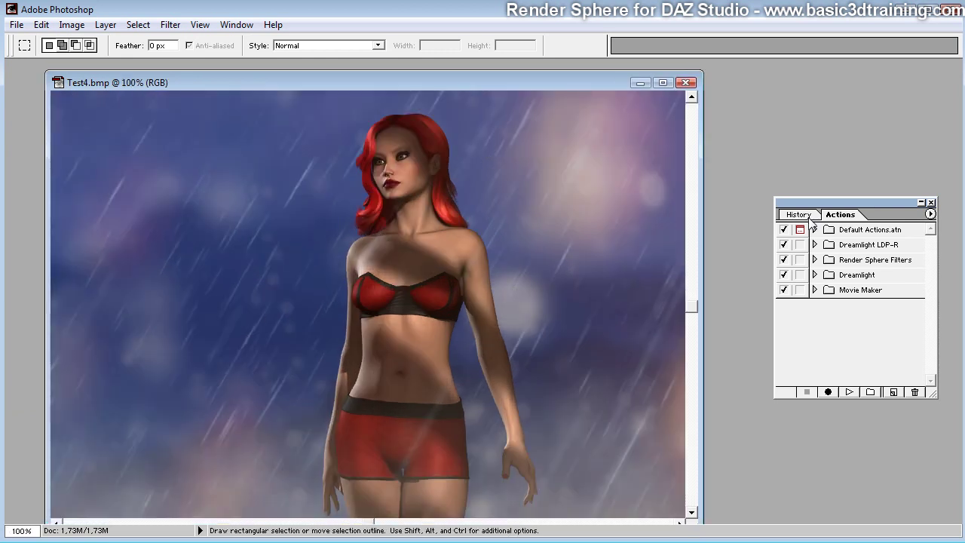
Expand the Render Sphere Filters action set and enlarge the Actions panel to show full names.
{"action": "left_click", "coordinate": [839, 277]}
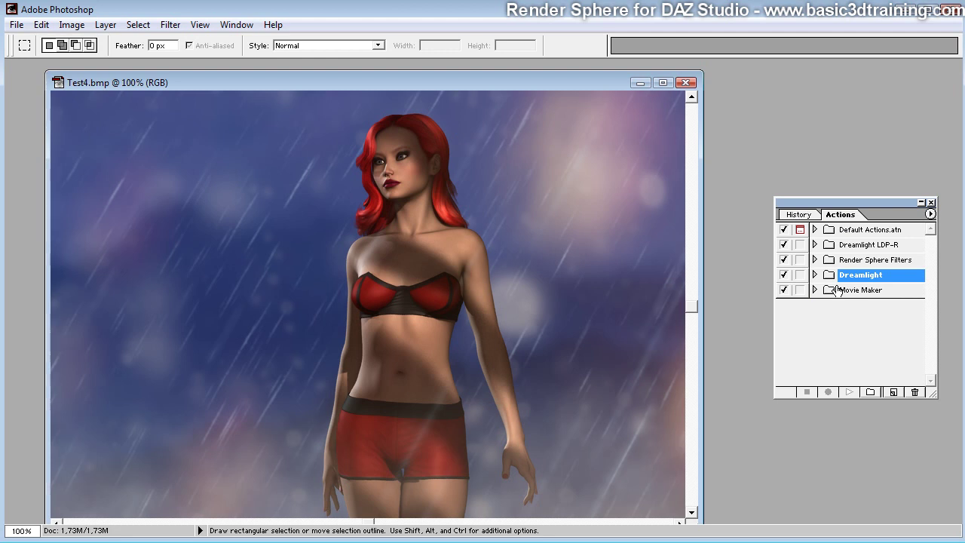
{"action": "left_click", "coordinate": [871, 262]}
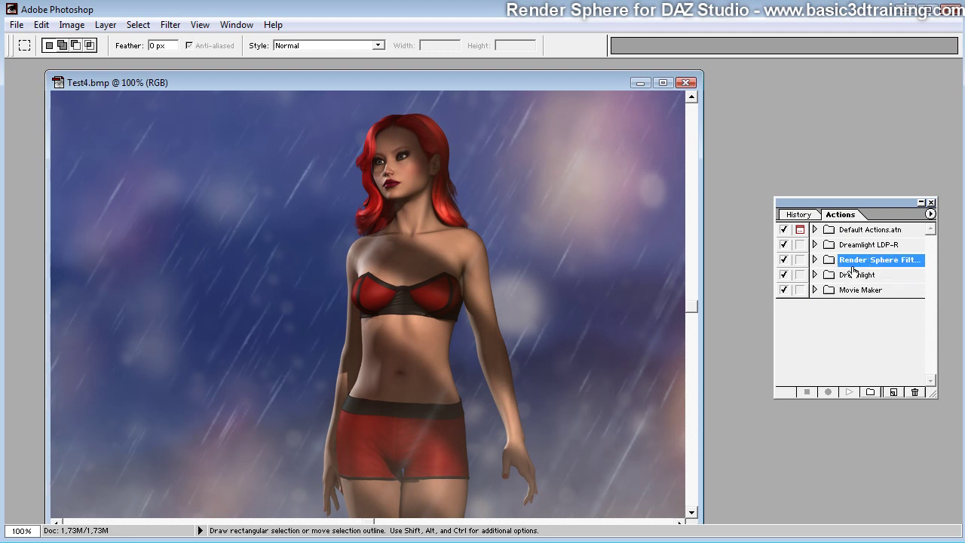
{"action": "left_click", "coordinate": [816, 260]}
{"action": "left_click_drag", "start_coordinate": [822, 204], "coordinate": [792, 163]}
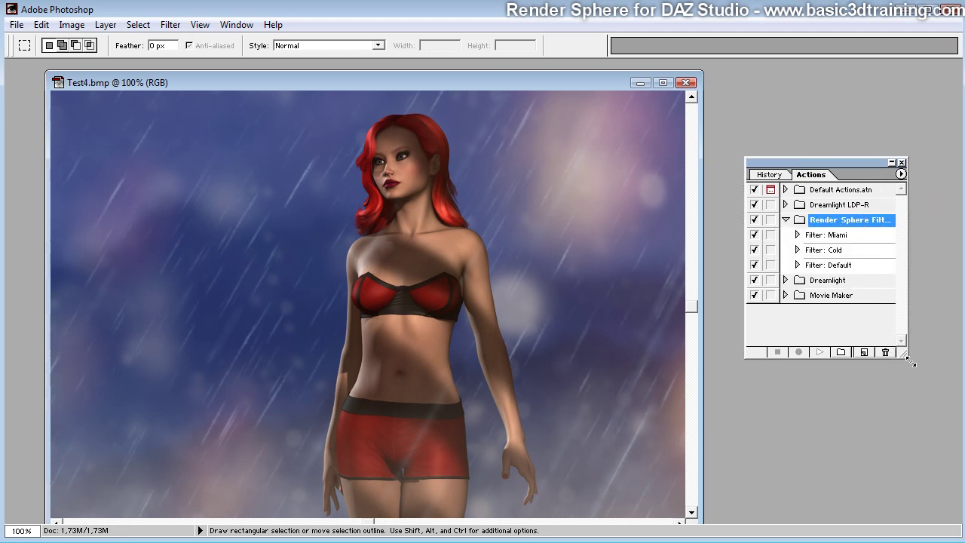
{"action": "left_click_drag", "start_coordinate": [909, 361], "coordinate": [946, 427]}
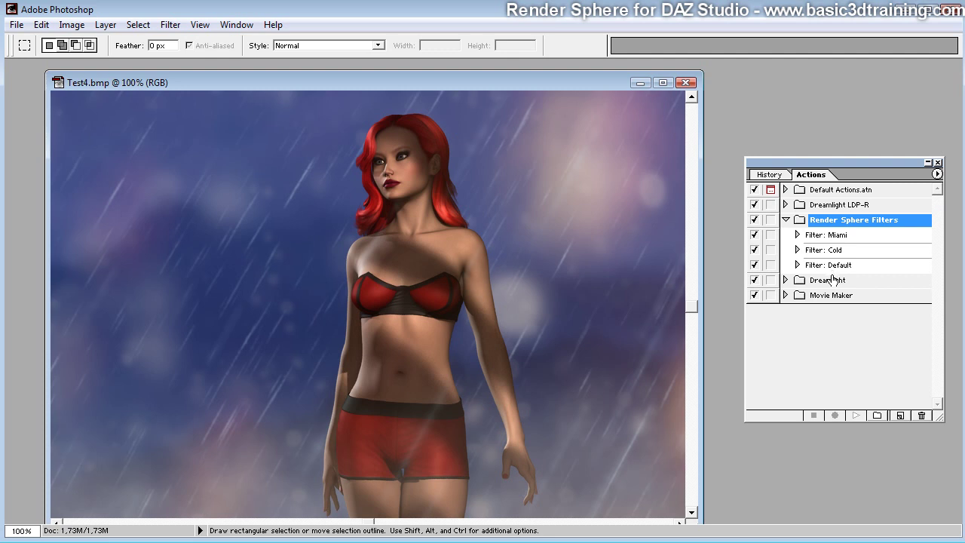
Try the Filter: Miami action on the image and close it without saving.
{"action": "left_click", "coordinate": [829, 236]}
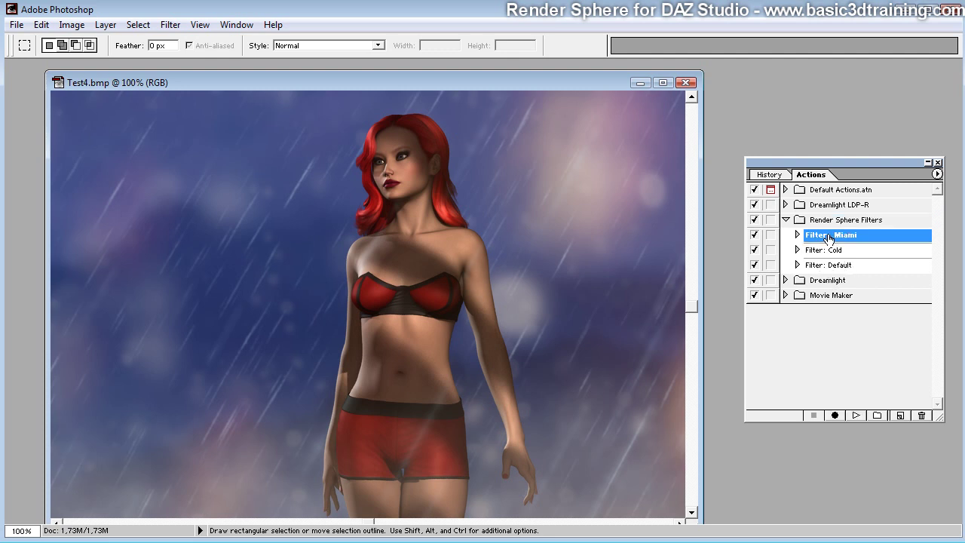
{"action": "left_click", "coordinate": [855, 415]}
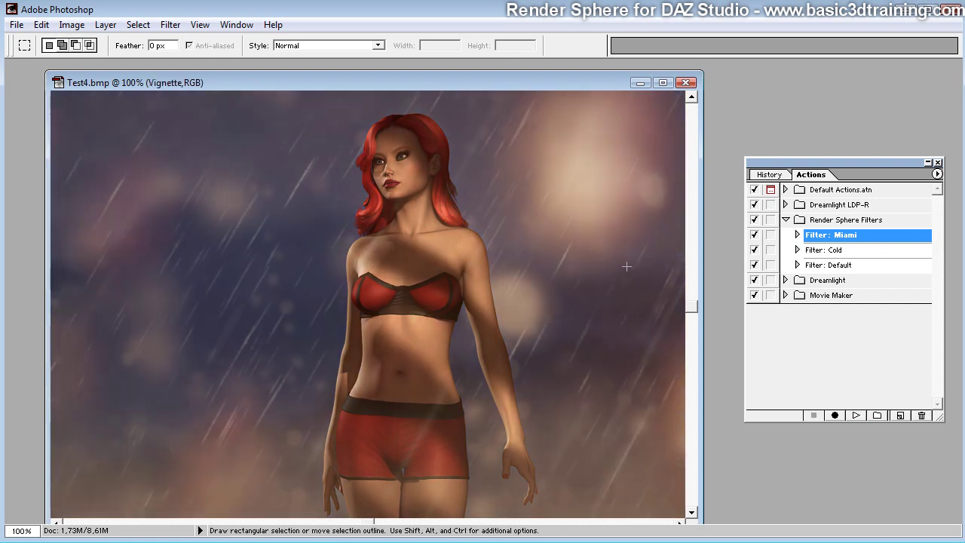
{"action": "left_click", "coordinate": [685, 82]}
{"action": "left_click", "coordinate": [513, 217]}
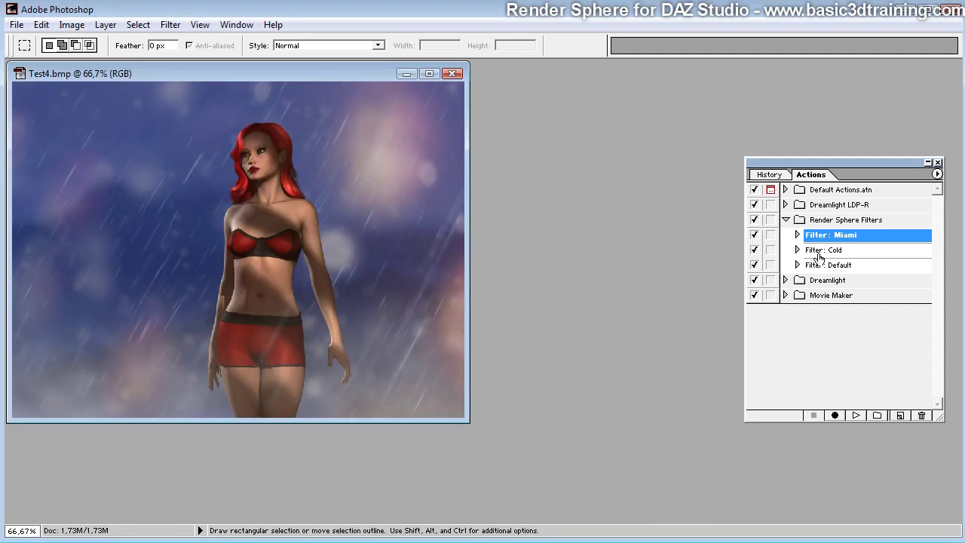
Try Filter: Cold and discard it, then apply Filter: Default to Test4.bmp.
{"action": "left_click", "coordinate": [818, 252]}
{"action": "left_click", "coordinate": [856, 415]}
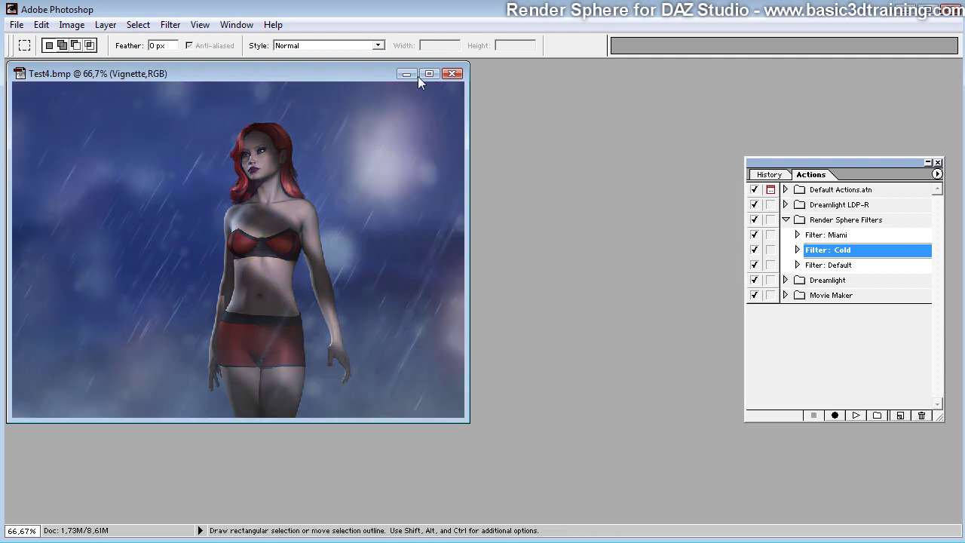
{"action": "left_click", "coordinate": [453, 74]}
{"action": "left_click", "coordinate": [499, 215]}
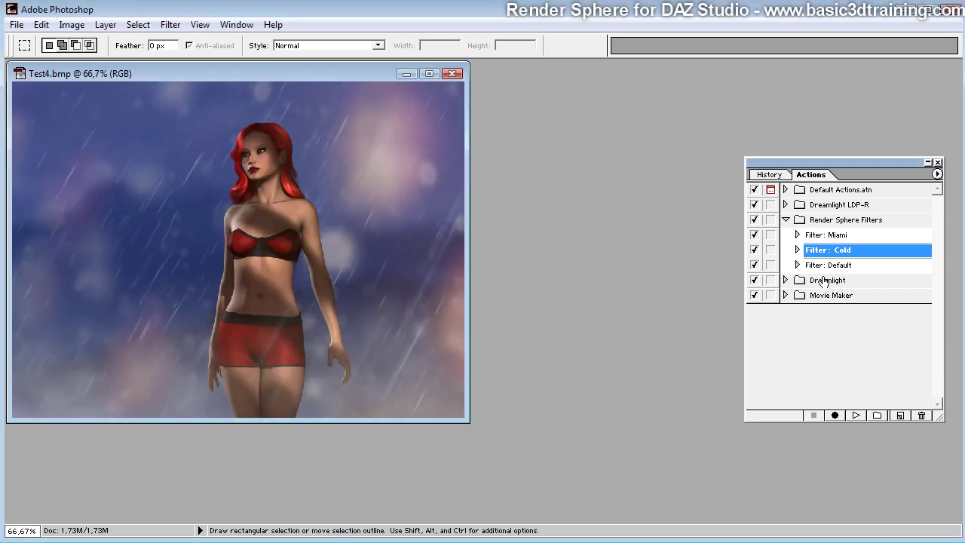
{"action": "left_click", "coordinate": [828, 268]}
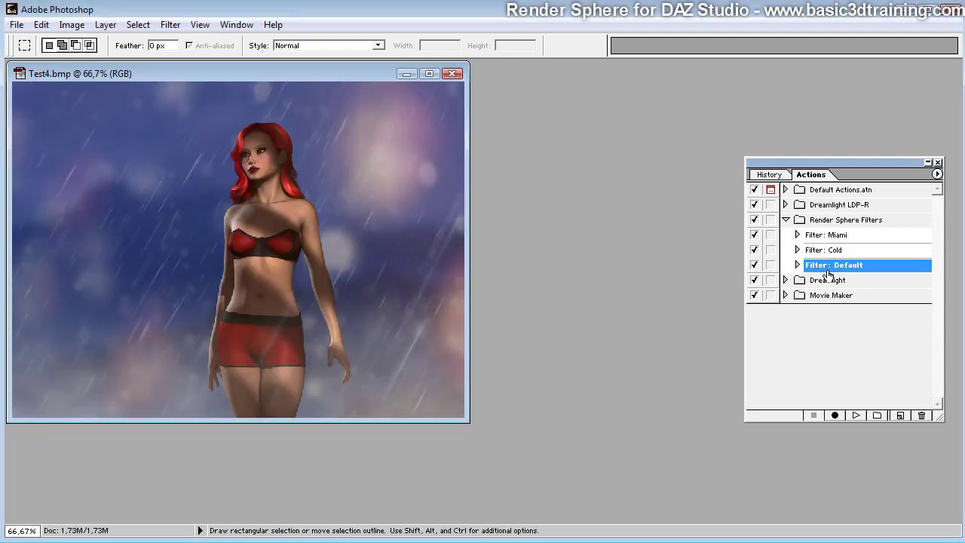
{"action": "left_click", "coordinate": [857, 415]}
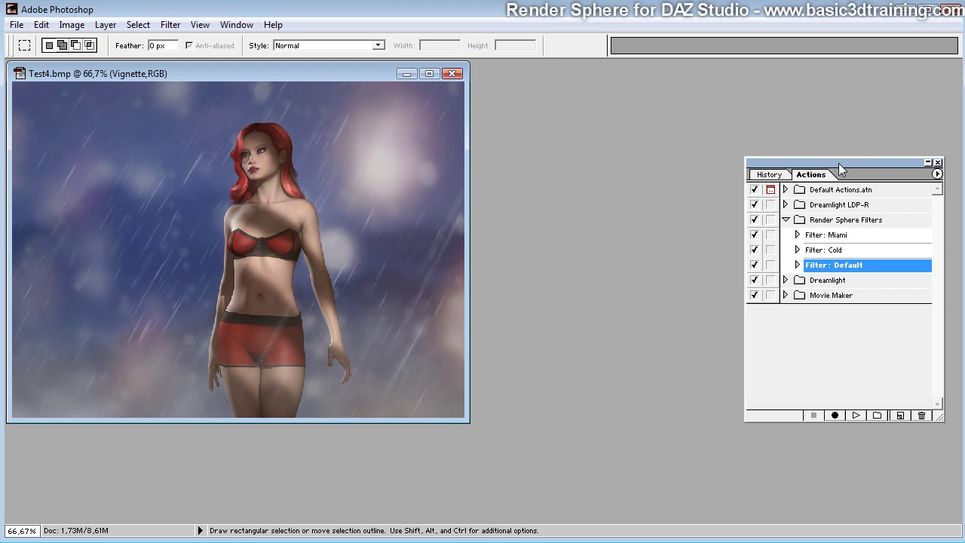
Show the Layers panel beside an enlarged document window at 100% zoom.
{"action": "left_click_drag", "start_coordinate": [838, 163], "coordinate": [931, 542]}
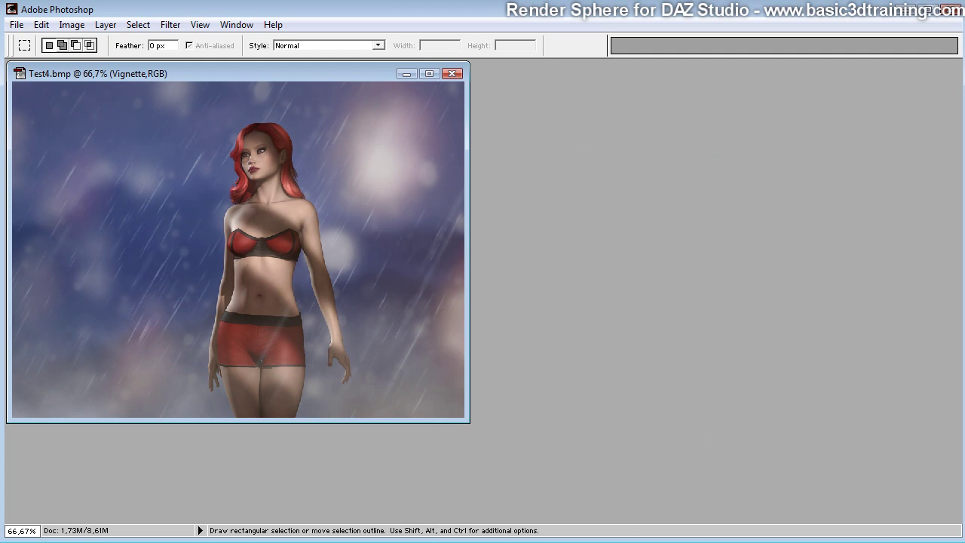
{"action": "left_click_drag", "start_coordinate": [961, 134], "coordinate": [826, 119]}
{"action": "left_click_drag", "start_coordinate": [227, 74], "coordinate": [261, 79]}
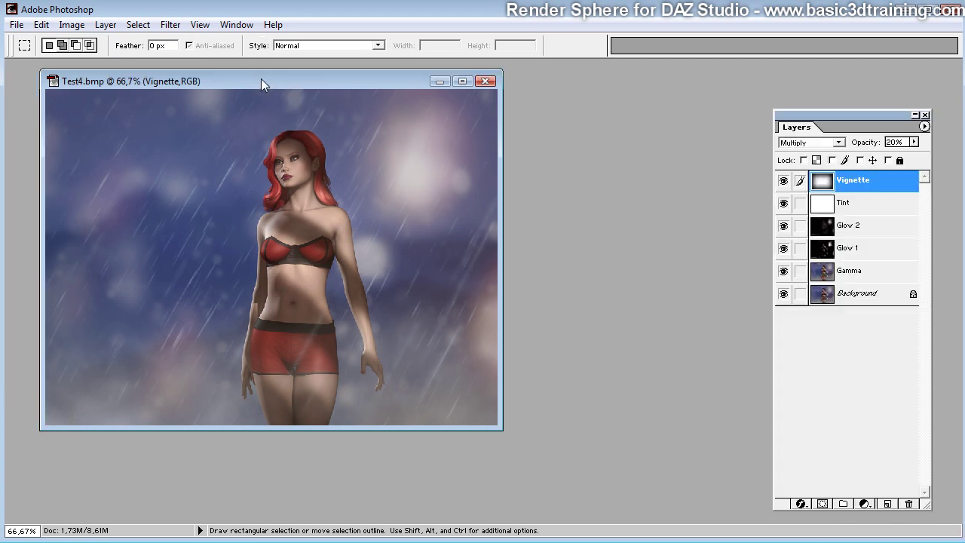
{"action": "key", "text": "ctrl+alt+0"}
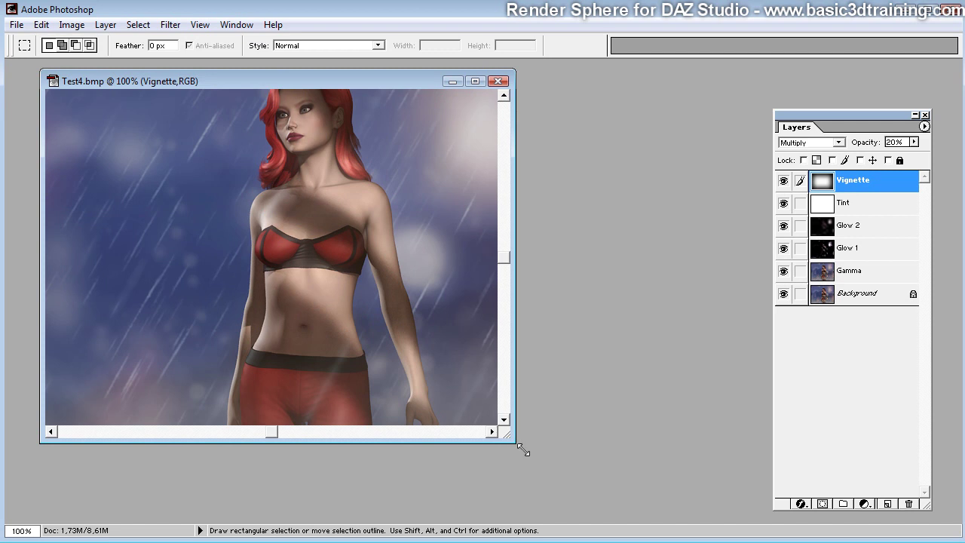
{"action": "left_click_drag", "start_coordinate": [523, 450], "coordinate": [711, 520]}
{"action": "left_click_drag", "start_coordinate": [705, 472], "coordinate": [707, 339]}
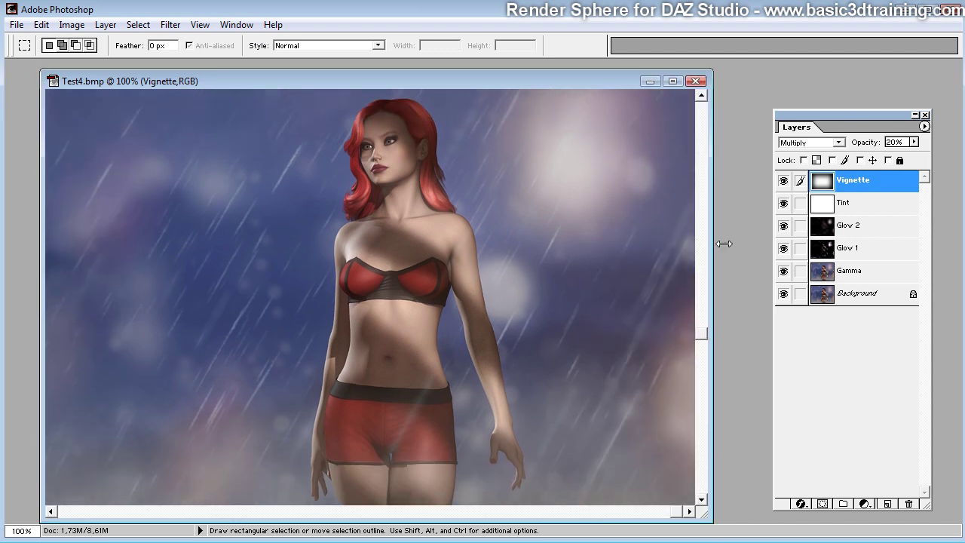
Set Gamma opacity to 0%, check Glow 1 (46%) and Glow 2 (77%), select Tint.
{"action": "left_click", "coordinate": [828, 281]}
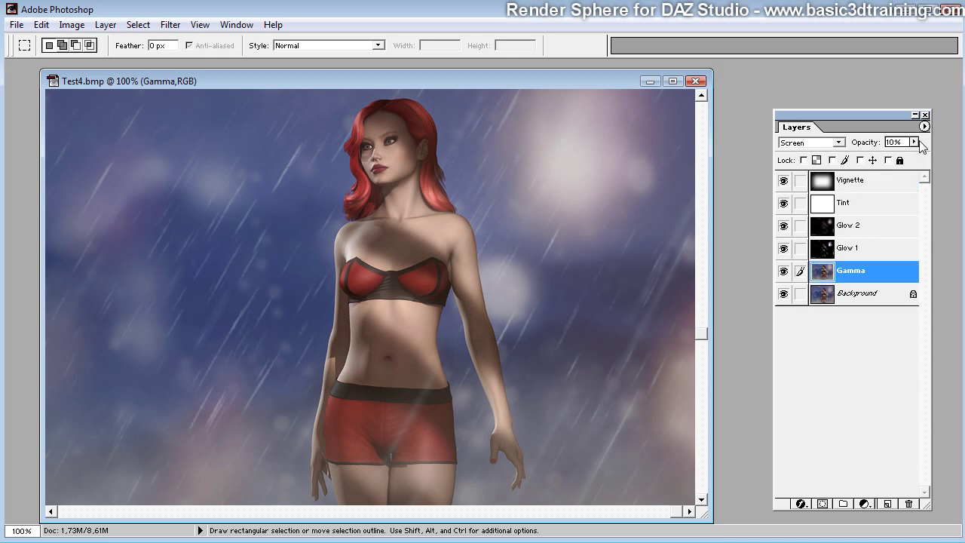
{"action": "left_click", "coordinate": [913, 141]}
{"action": "left_click_drag", "start_coordinate": [859, 162], "coordinate": [906, 155]}
{"action": "left_click", "coordinate": [819, 252]}
{"action": "left_click", "coordinate": [837, 224]}
{"action": "left_click", "coordinate": [829, 203]}
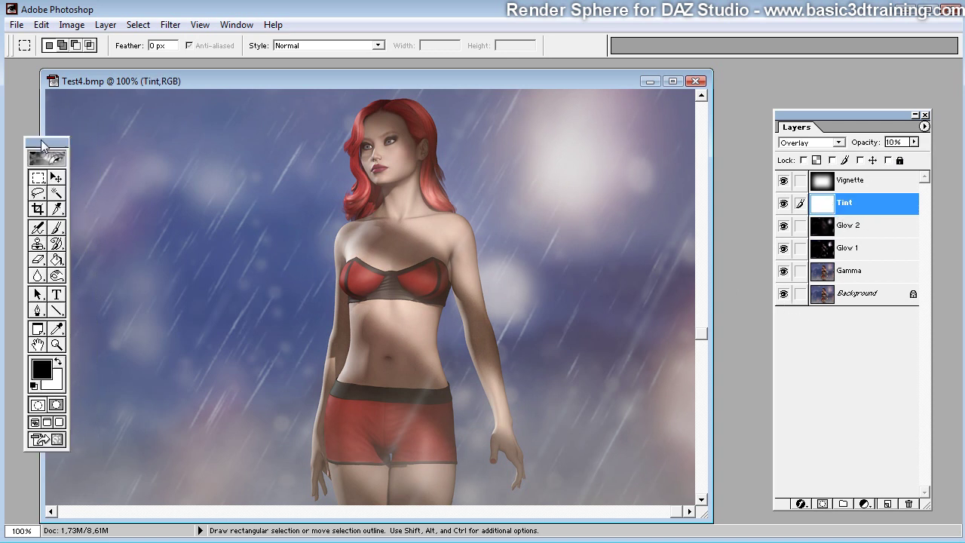
Fill the Tint layer with purple (A110D0) using the Paint Bucket.
{"action": "left_click", "coordinate": [40, 371]}
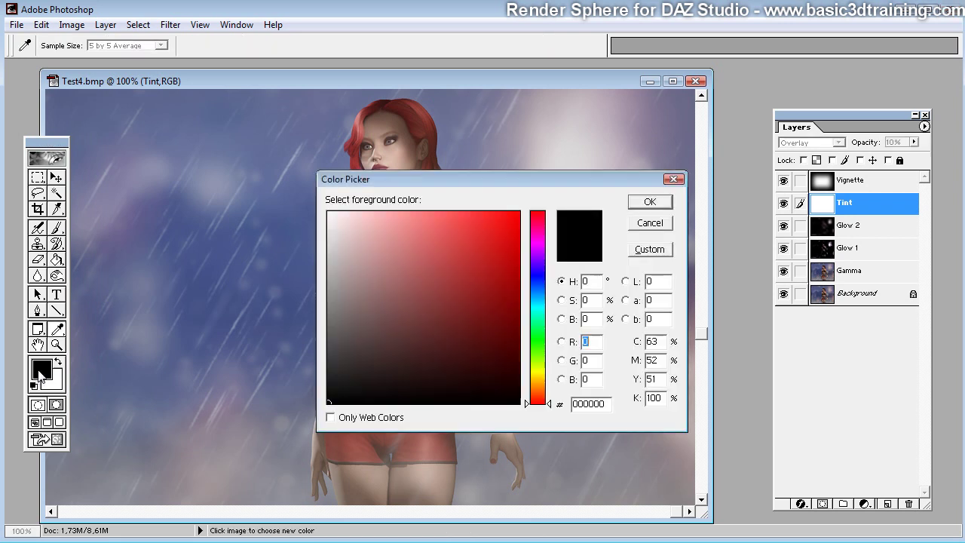
{"action": "left_click", "coordinate": [537, 251]}
{"action": "left_click", "coordinate": [509, 251]}
{"action": "left_click", "coordinate": [650, 201]}
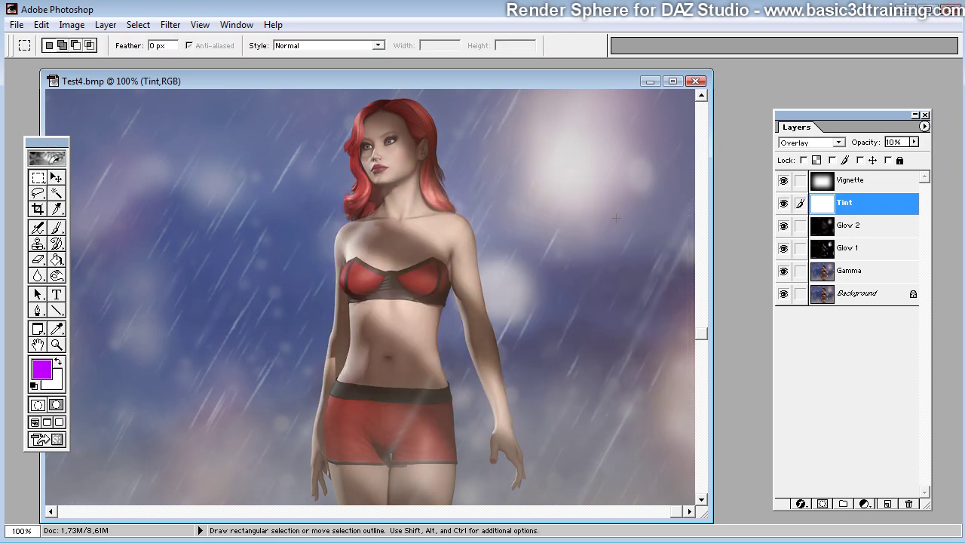
{"action": "left_click", "coordinate": [56, 259]}
{"action": "left_click", "coordinate": [257, 262]}
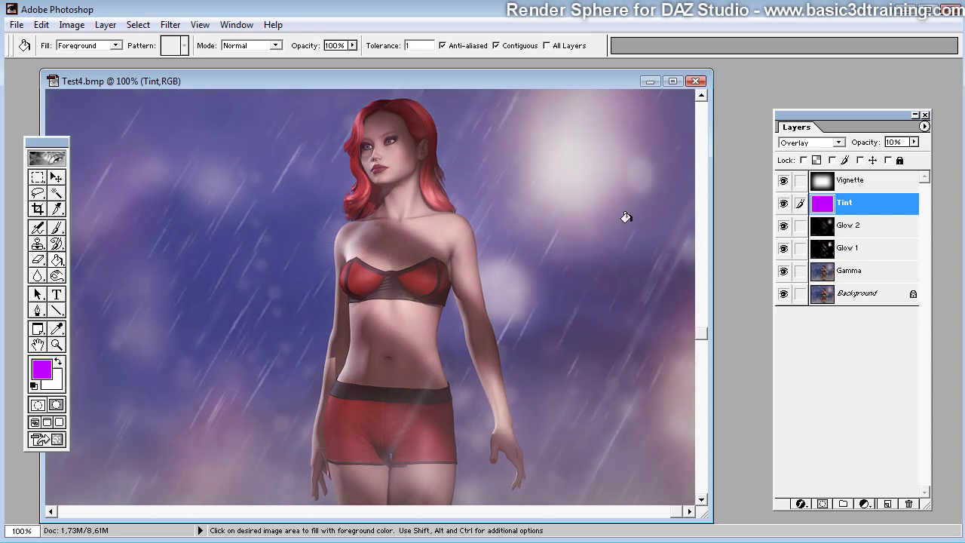
Lower the Tint layer's Overlay opacity to 0%.
{"action": "left_click", "coordinate": [37, 193]}
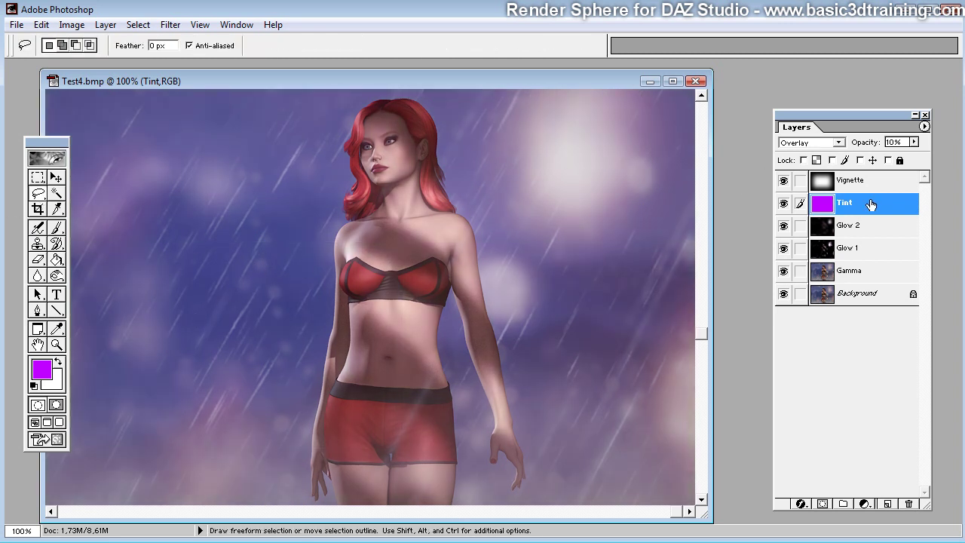
{"action": "left_click", "coordinate": [914, 141]}
{"action": "mouse_move", "coordinate": [858, 159]}
{"action": "left_mouse_down"}
{"action": "mouse_move", "coordinate": [915, 157]}
{"action": "mouse_move", "coordinate": [835, 161]}
{"action": "mouse_move", "coordinate": [845, 160]}
{"action": "left_mouse_up"}
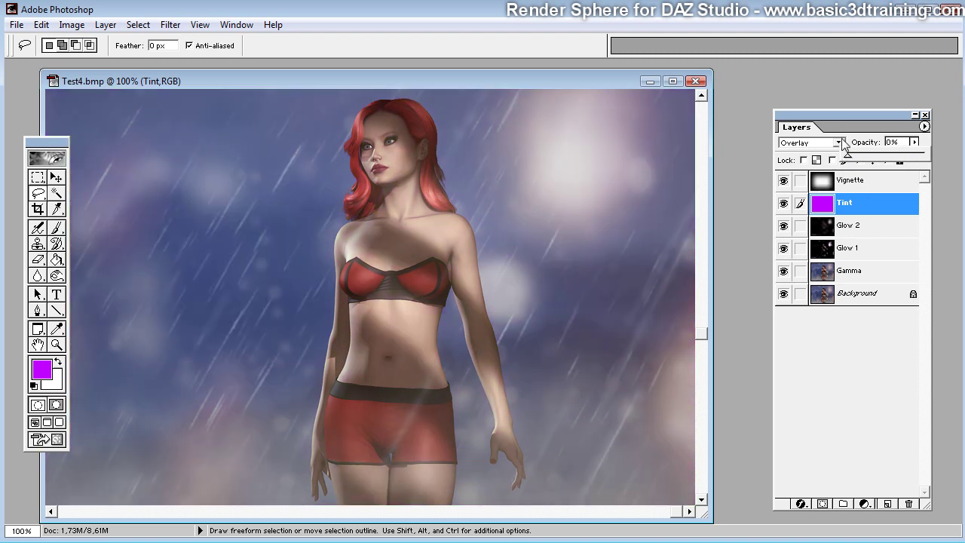
Select the Vignette layer and raise its opacity to about 50%.
{"action": "left_click", "coordinate": [823, 183]}
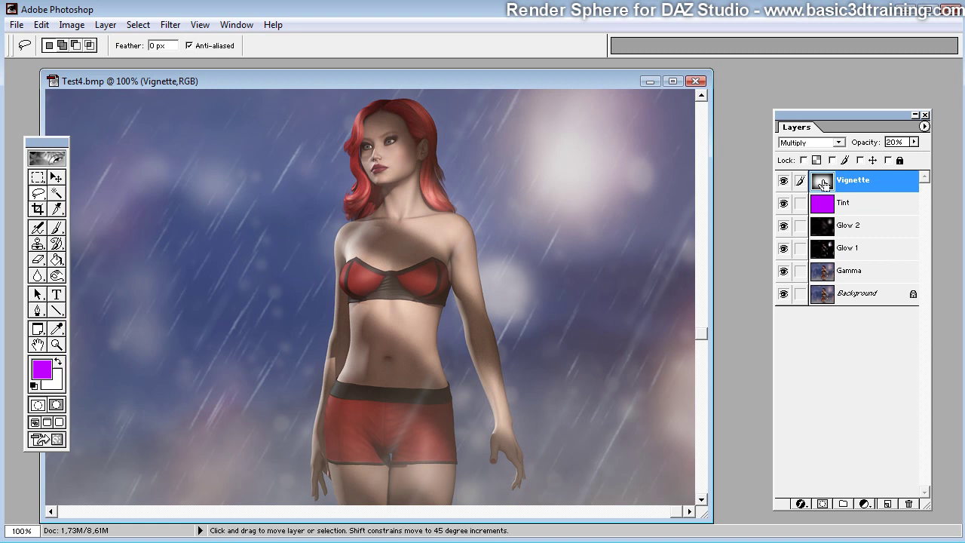
{"action": "key", "text": "ctrl+minus"}
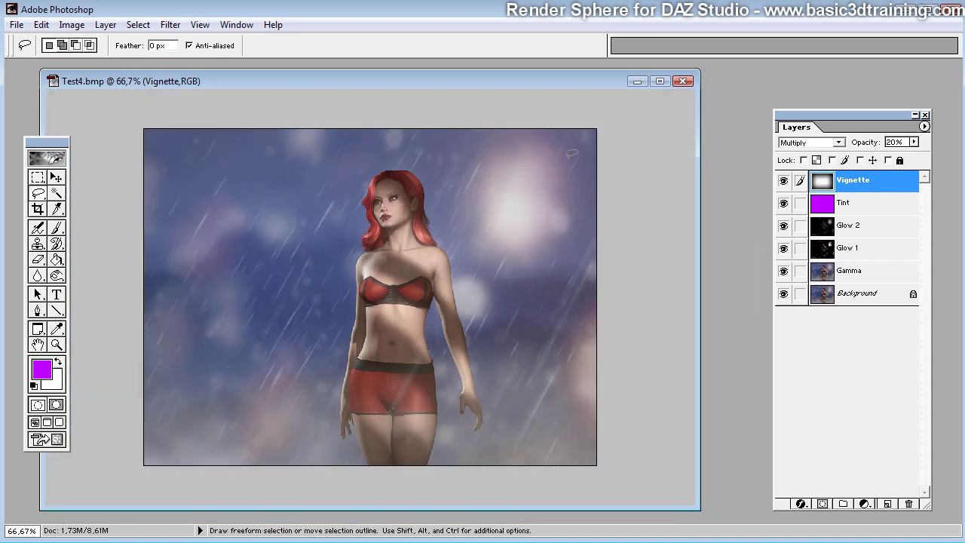
{"action": "left_click", "coordinate": [913, 142]}
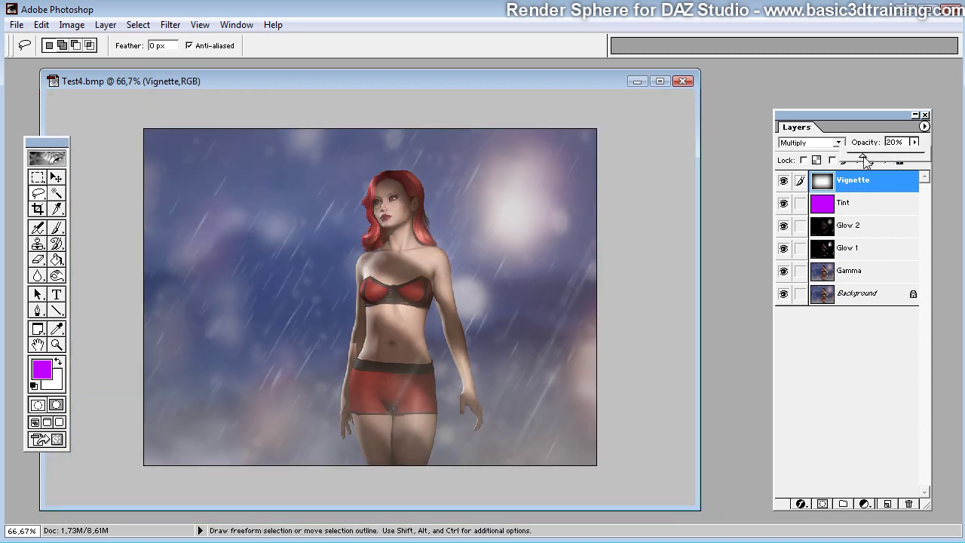
{"action": "mouse_move", "coordinate": [867, 161]}
{"action": "left_mouse_down"}
{"action": "mouse_move", "coordinate": [903, 160]}
{"action": "mouse_move", "coordinate": [861, 161]}
{"action": "mouse_move", "coordinate": [886, 160]}
{"action": "left_mouse_up"}
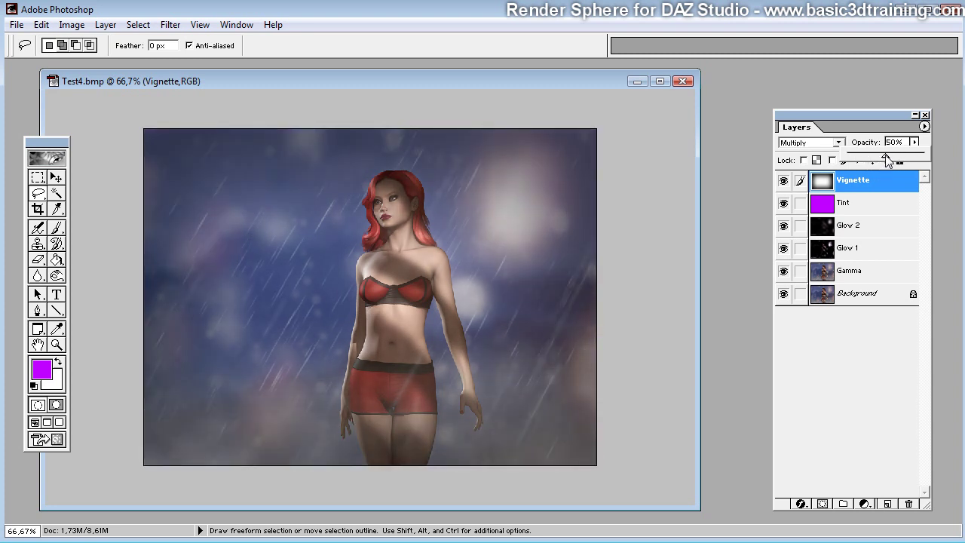
Scale the Vignette to about 111% beyond the image edges, then lower its opacity.
{"action": "left_click", "coordinate": [40, 24]}
{"action": "mouse_move", "coordinate": [91, 289]}
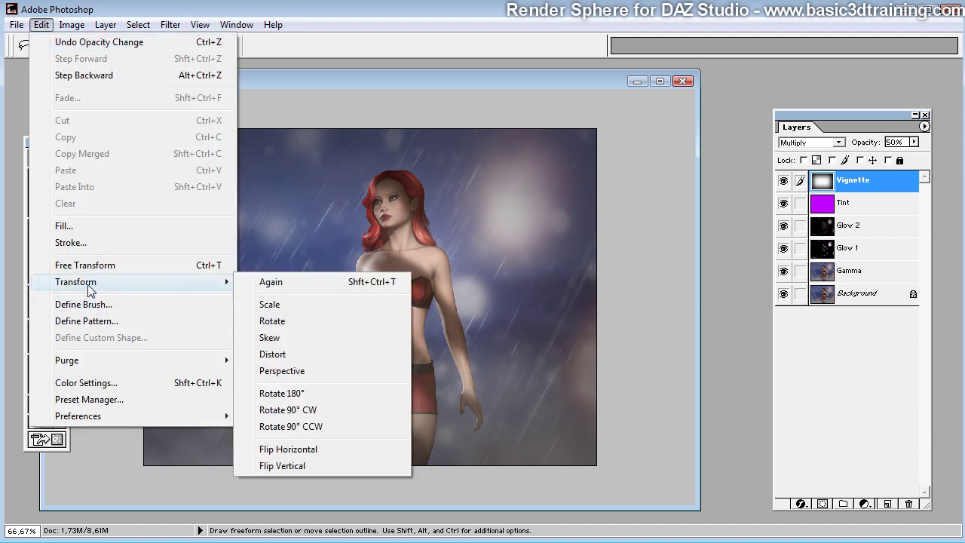
{"action": "left_click", "coordinate": [253, 304]}
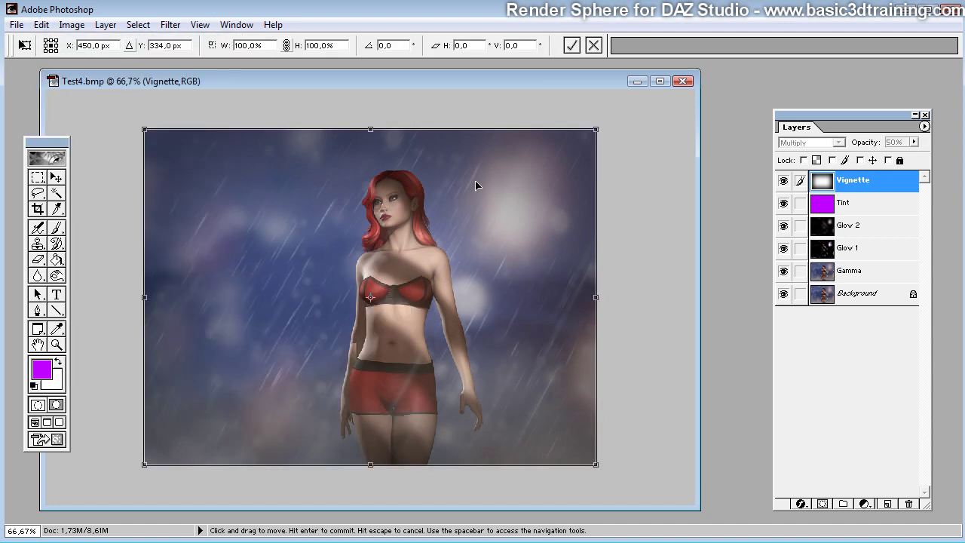
{"action": "key", "text": "ctrl+minus"}
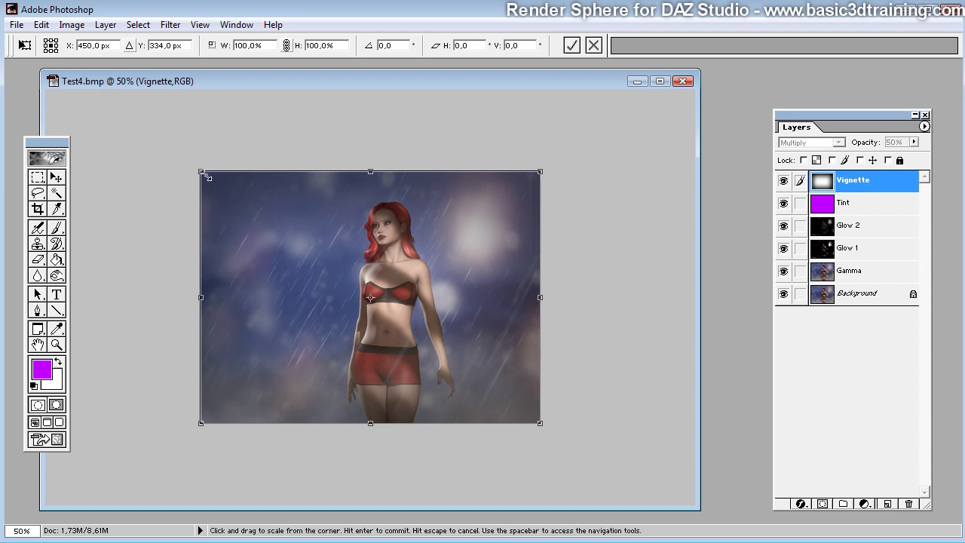
{"action": "left_click_drag", "start_coordinate": [204, 175], "coordinate": [181, 157]}
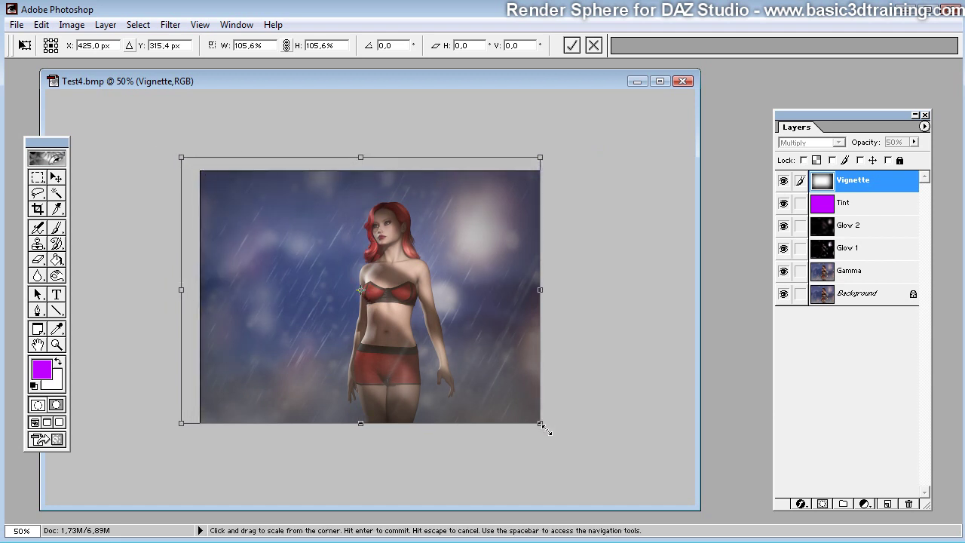
{"action": "left_click_drag", "start_coordinate": [543, 426], "coordinate": [561, 448]}
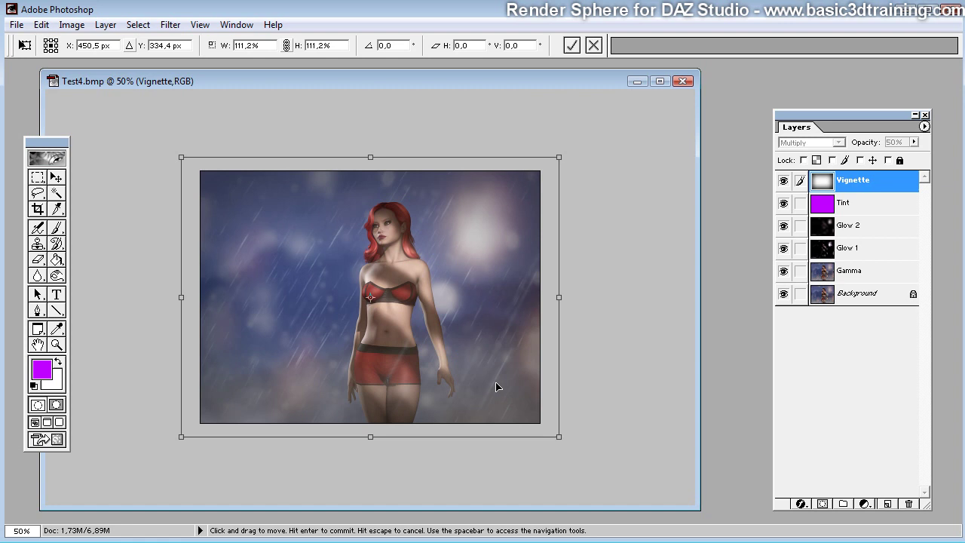
{"action": "key", "text": "Return"}
{"action": "key", "text": "ctrl+plus"}
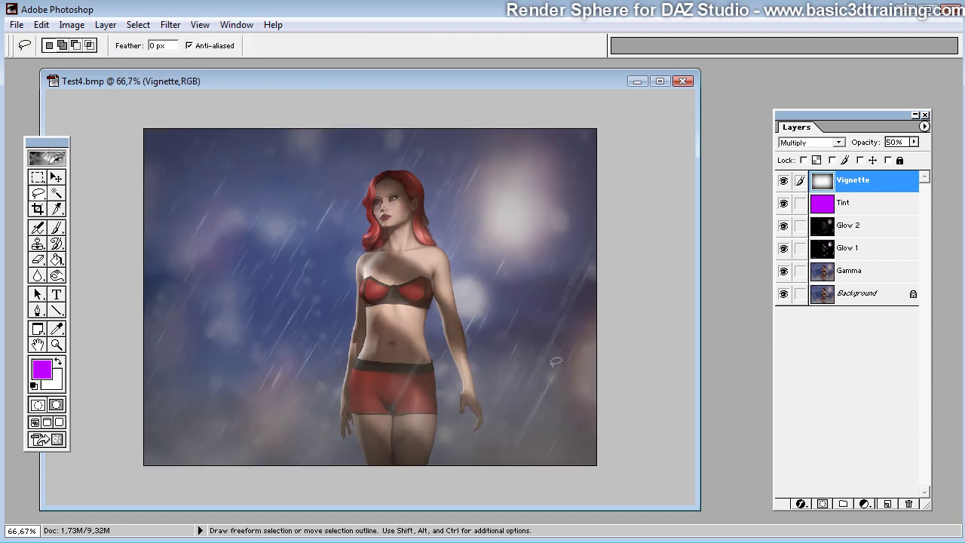
{"action": "left_click", "coordinate": [913, 142]}
{"action": "left_click_drag", "start_coordinate": [916, 157], "coordinate": [869, 161]}
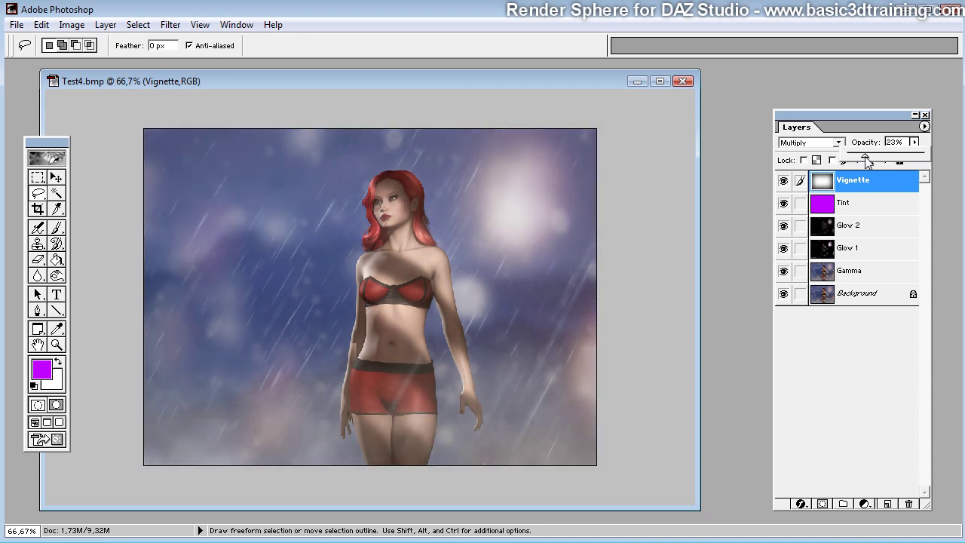
Settle the Vignette opacity at 25% and flatten the image into one Background.
{"action": "left_click", "coordinate": [637, 311]}
{"action": "key", "text": "ctrl+plus"}
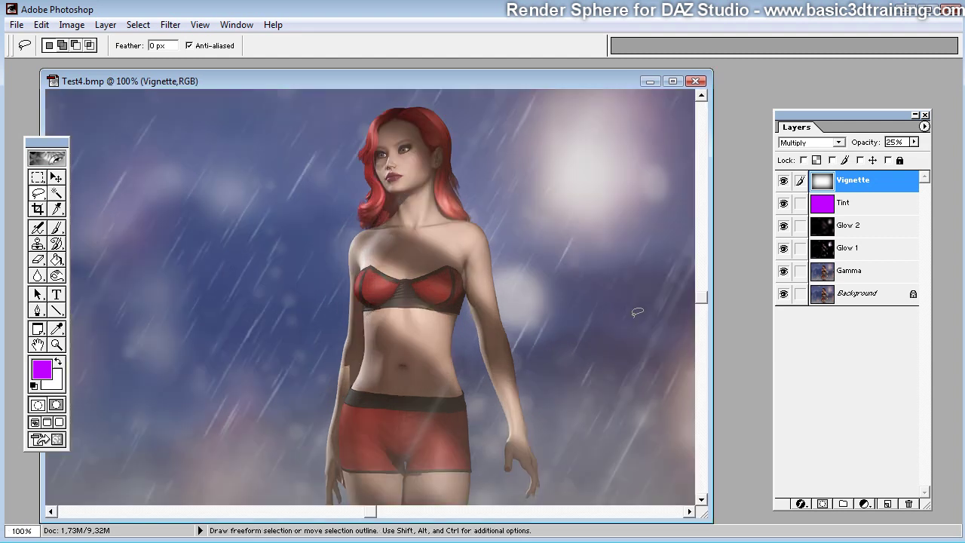
{"action": "left_click", "coordinate": [924, 126]}
{"action": "left_click", "coordinate": [946, 328]}
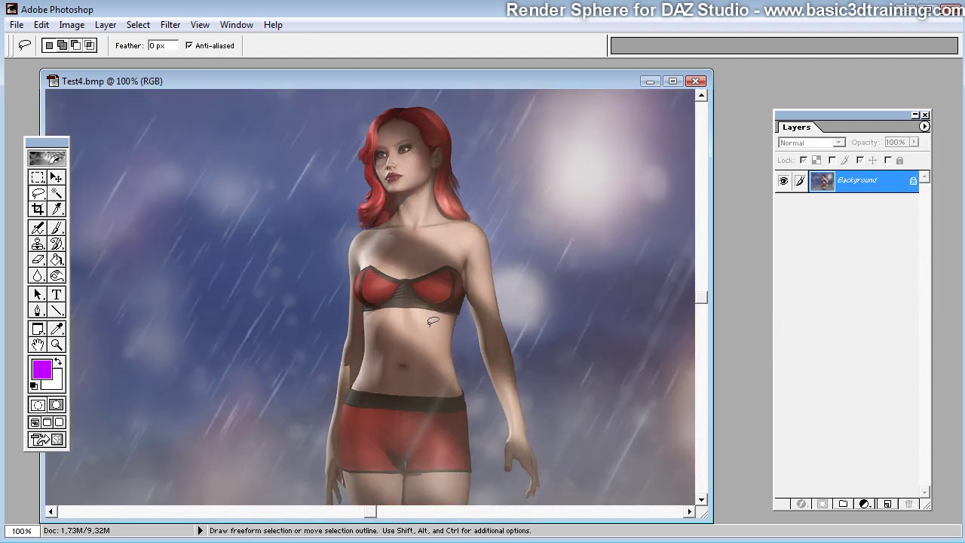
Increase the image contrast to +17 with Brightness/Contrast.
{"action": "left_click", "coordinate": [79, 25]}
{"action": "mouse_move", "coordinate": [93, 67]}
{"action": "left_click", "coordinate": [272, 145]}
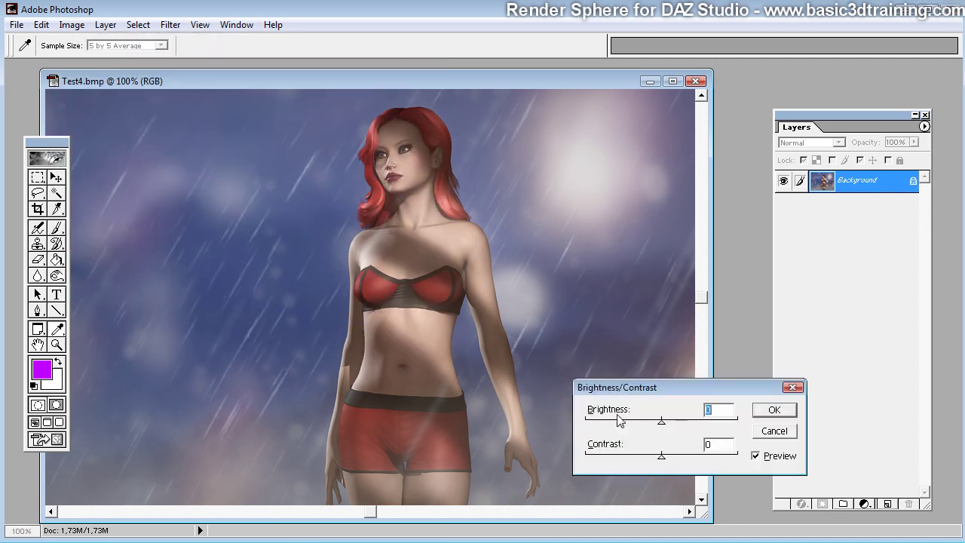
{"action": "mouse_move", "coordinate": [661, 457]}
{"action": "left_mouse_down"}
{"action": "mouse_move", "coordinate": [698, 458]}
{"action": "mouse_move", "coordinate": [675, 459]}
{"action": "left_mouse_up"}
{"action": "left_click", "coordinate": [771, 415]}
{"action": "key", "text": "l"}
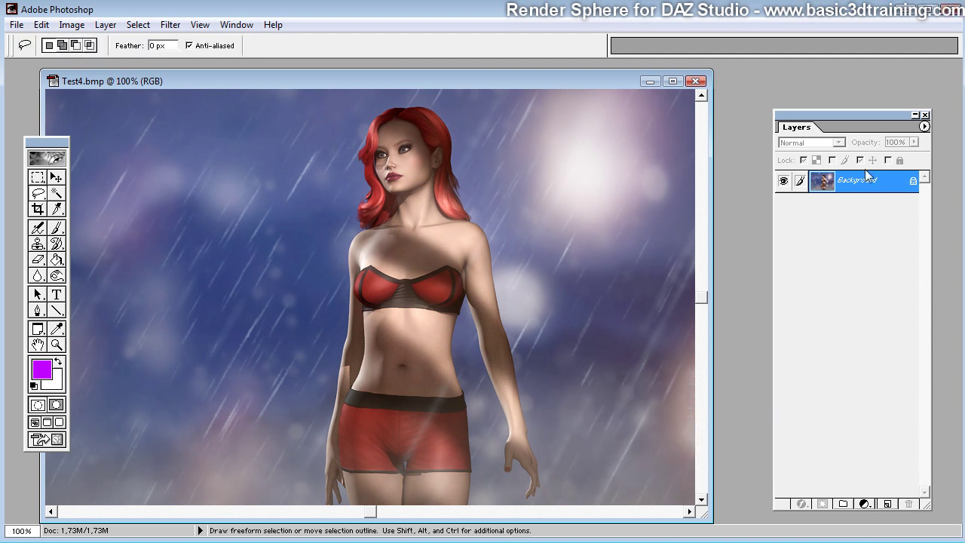
Duplicate the Background and set the copy to Screen mode at 18% opacity.
{"action": "left_click", "coordinate": [924, 126]}
{"action": "left_click", "coordinate": [951, 156]}
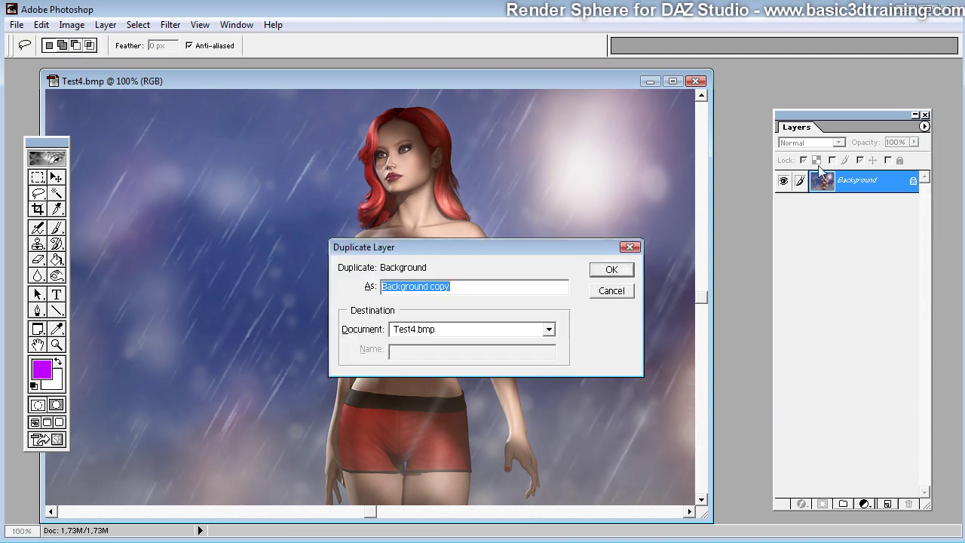
{"action": "left_click", "coordinate": [623, 271]}
{"action": "left_click", "coordinate": [837, 142]}
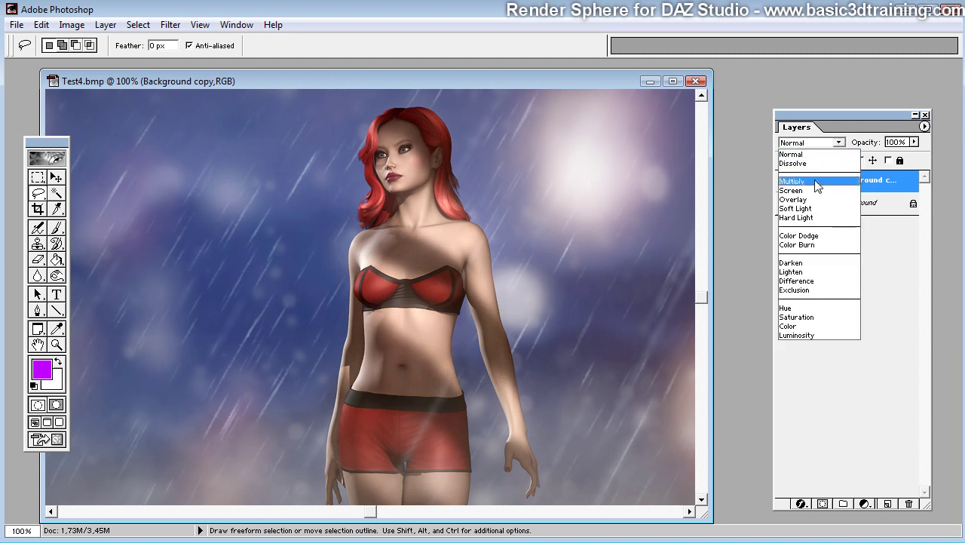
{"action": "left_click", "coordinate": [806, 189]}
{"action": "left_click", "coordinate": [914, 142]}
{"action": "left_click_drag", "start_coordinate": [914, 156], "coordinate": [854, 165]}
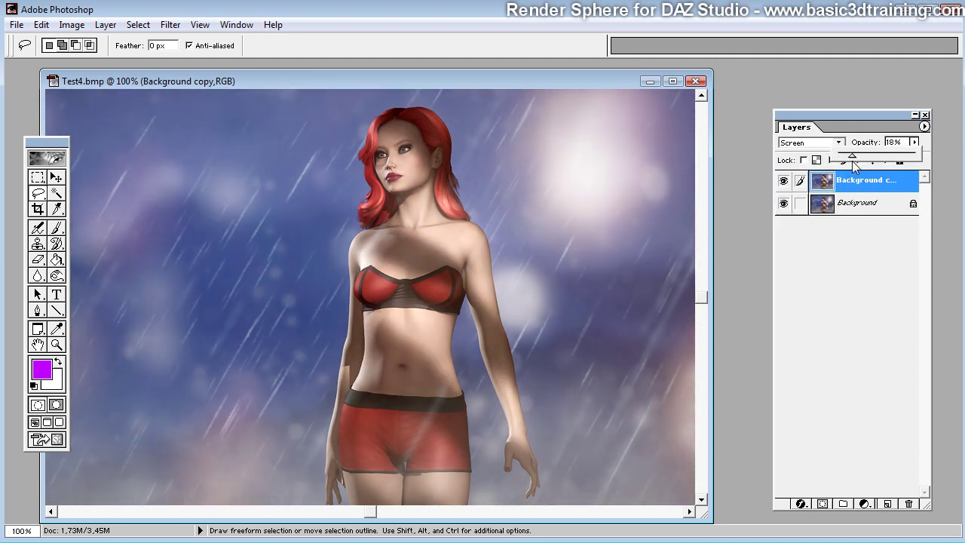